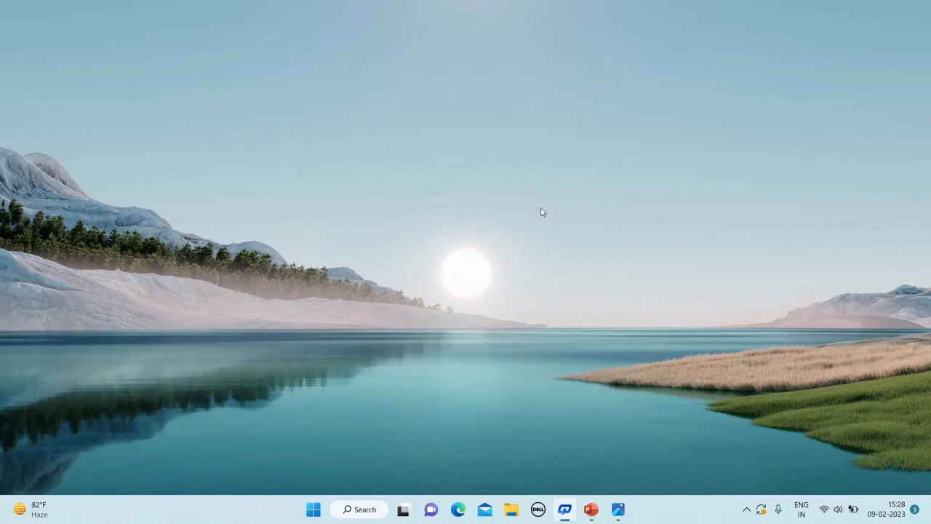
Launch Excel through the Windows Run dialog with the command excel and create a blank workbook.
key(super+r)
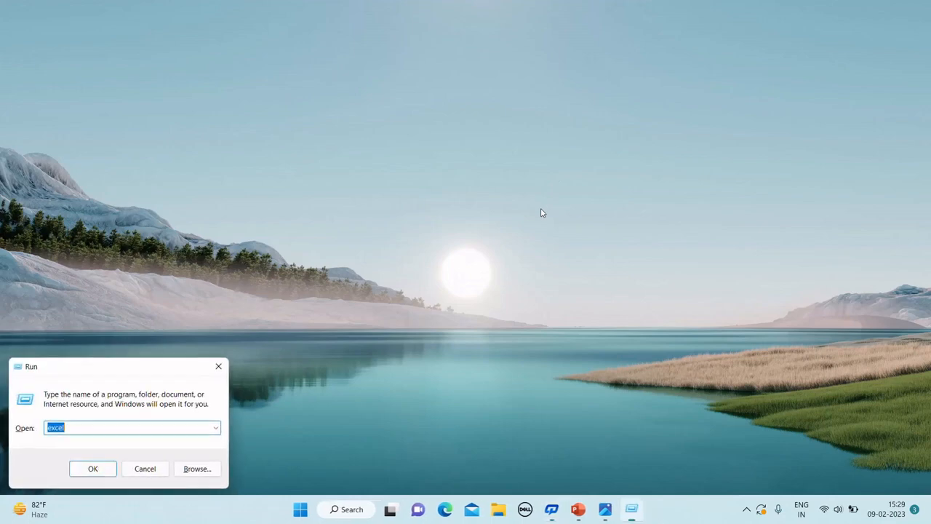
drag(121, 366, 433, 237)
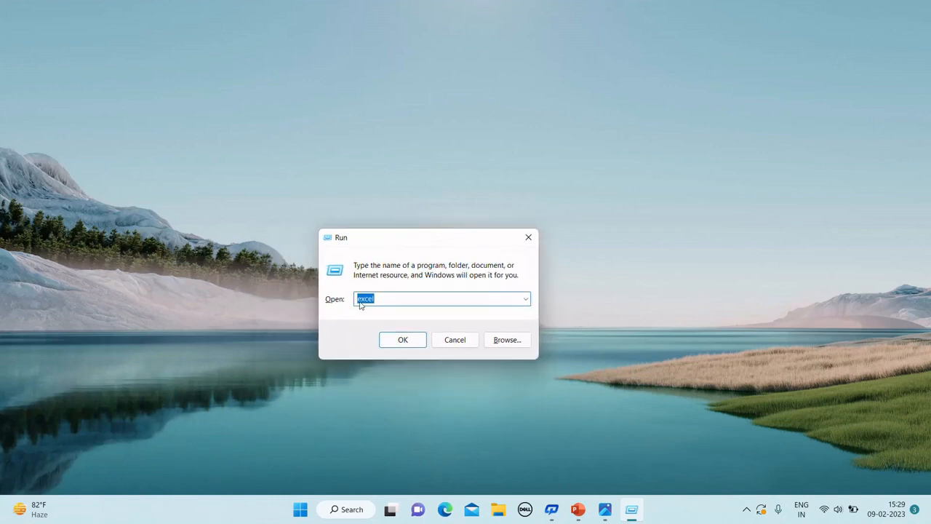
click(382, 301)
click(401, 340)
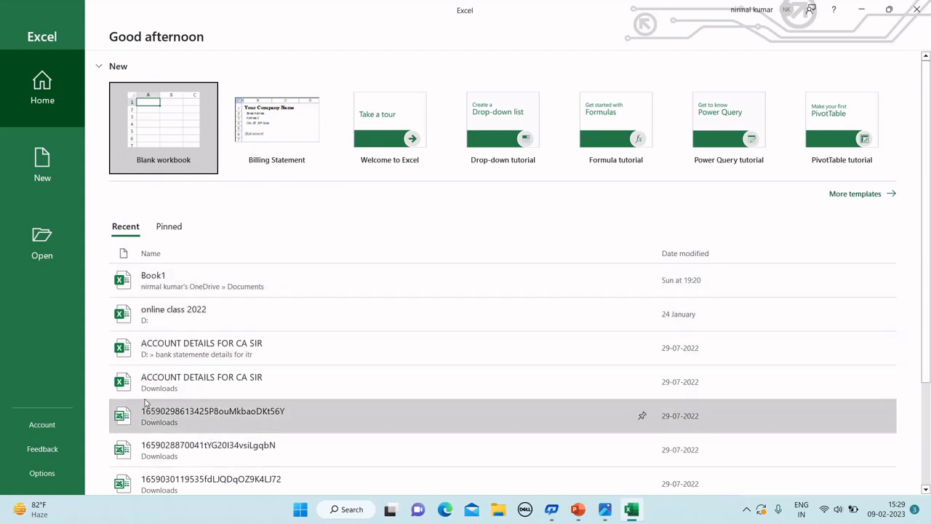
click(165, 124)
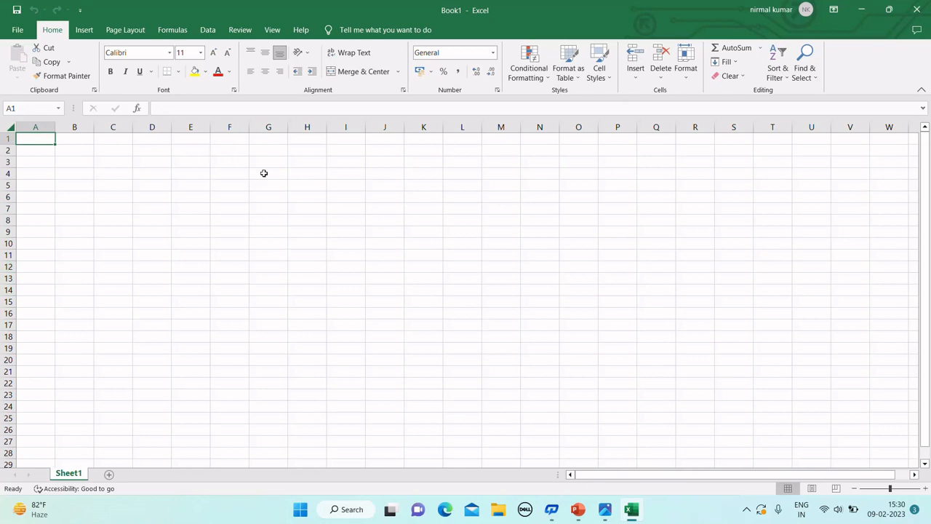
Add Sheet2 and Sheet3 to the workbook, and go through all three sheets, ending on Sheet3.
click(110, 475)
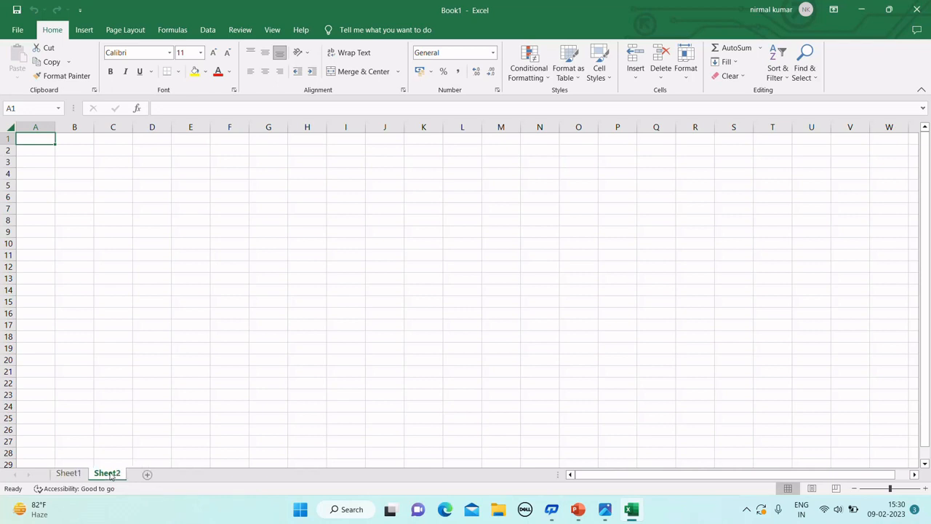
click(149, 475)
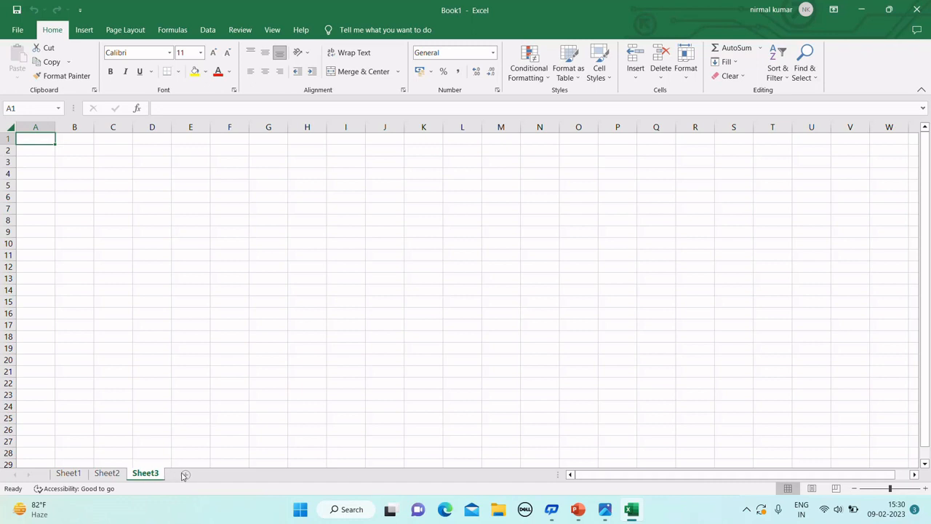
click(68, 474)
click(107, 475)
click(145, 474)
Widen the Name Box, enlarge the sheet view and select all cells of Sheet3 to read its row and column dimensions.
click(12, 129)
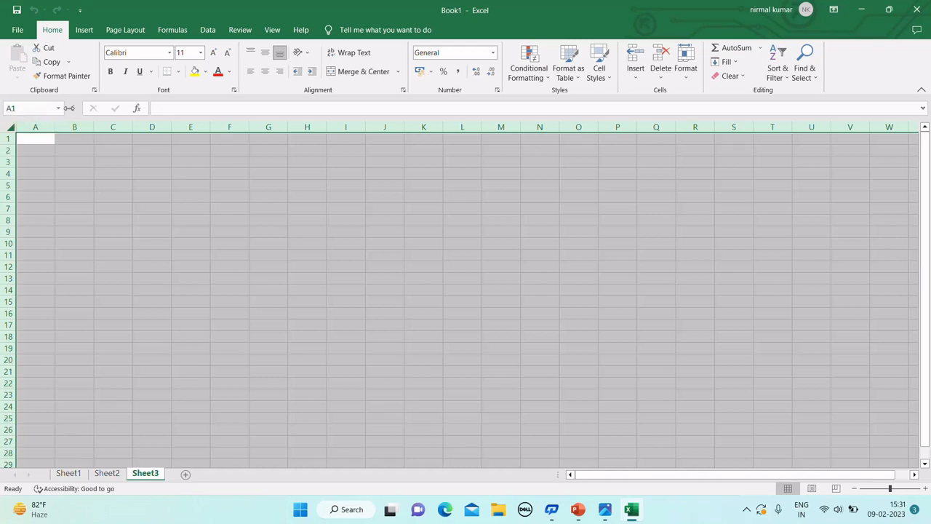
drag(71, 106, 168, 107)
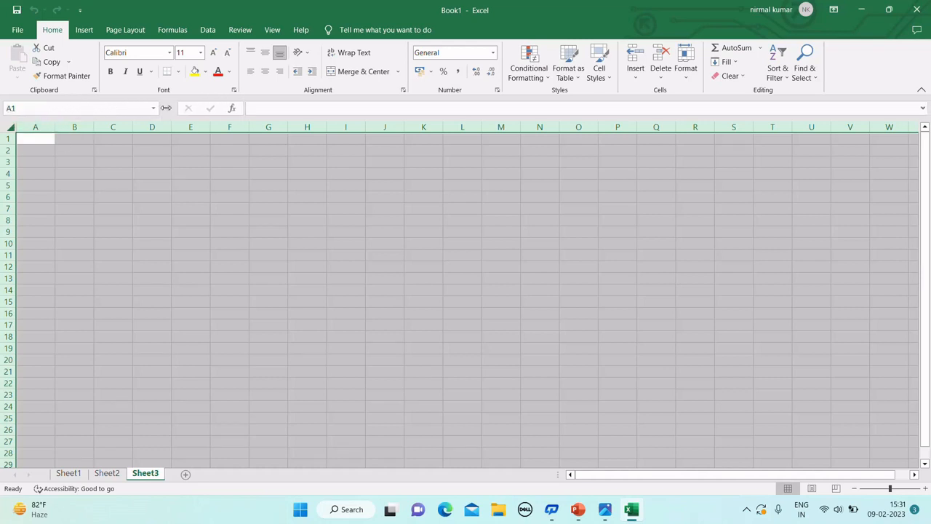
click(908, 491)
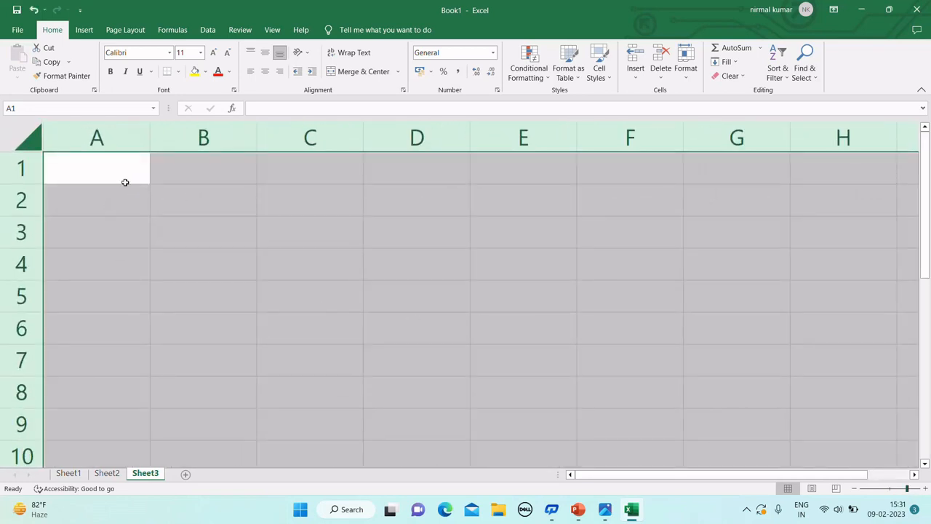
click(30, 145)
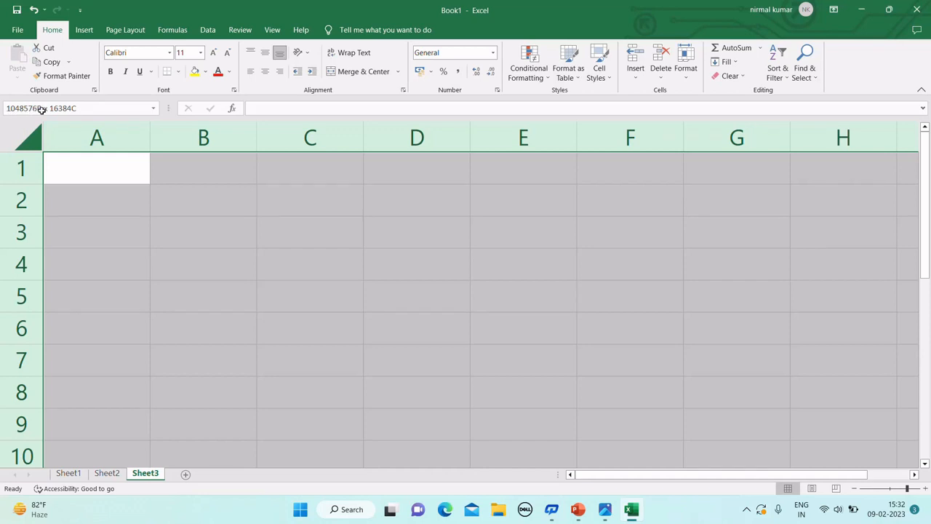
mouse_move(45, 109)
mouse_down()
mouse_move(57, 109)
mouse_move(32, 138)
mouse_move(49, 127)
mouse_up()
Select cells A2, C3 and F6 one after another to check their addresses in the Name Box.
click(100, 188)
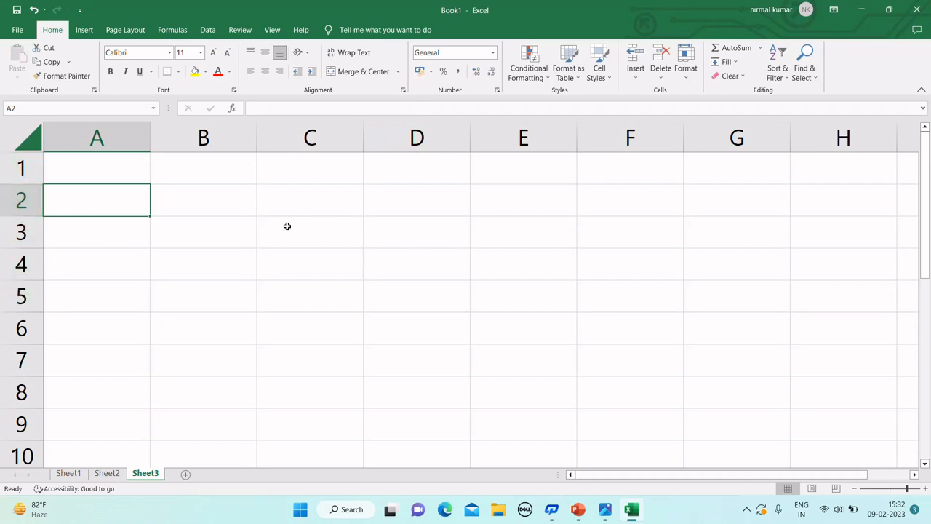
click(287, 226)
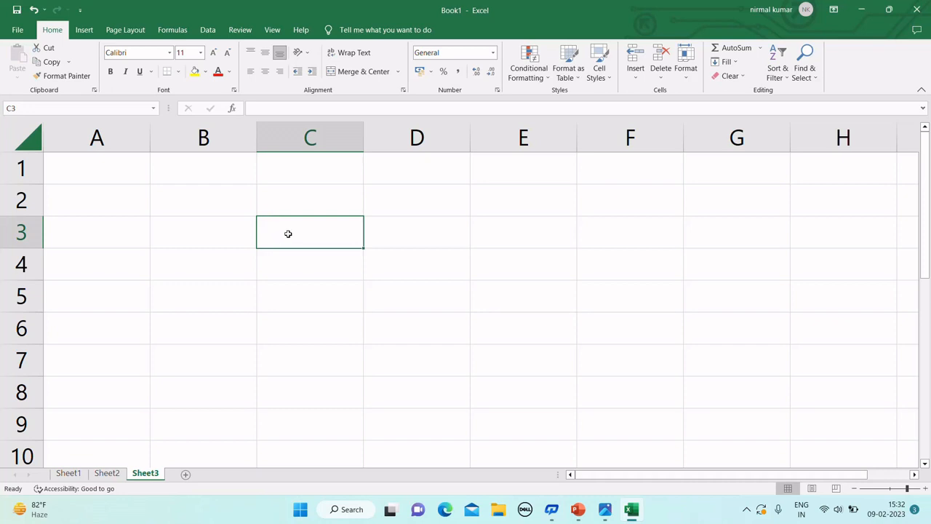
click(647, 314)
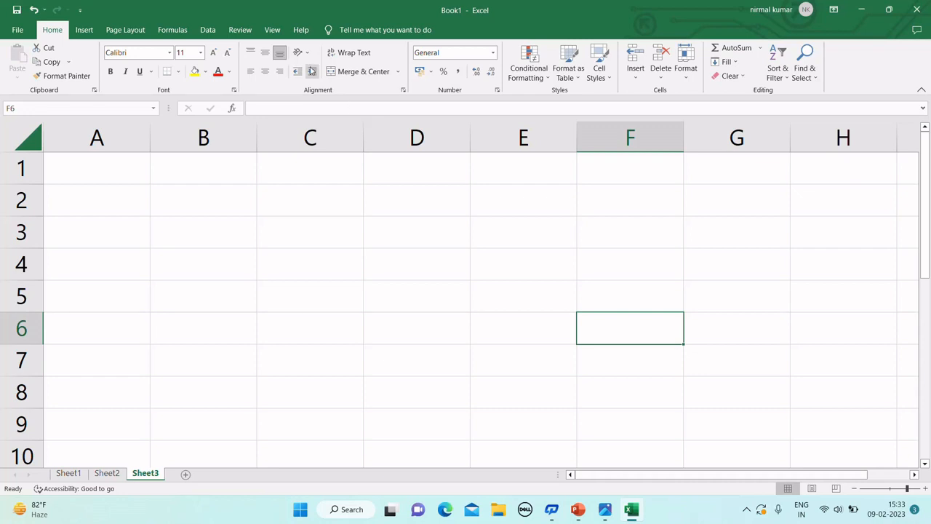
Hide the gridlines, the formula bar and the row and column headings of Sheet3.
click(272, 30)
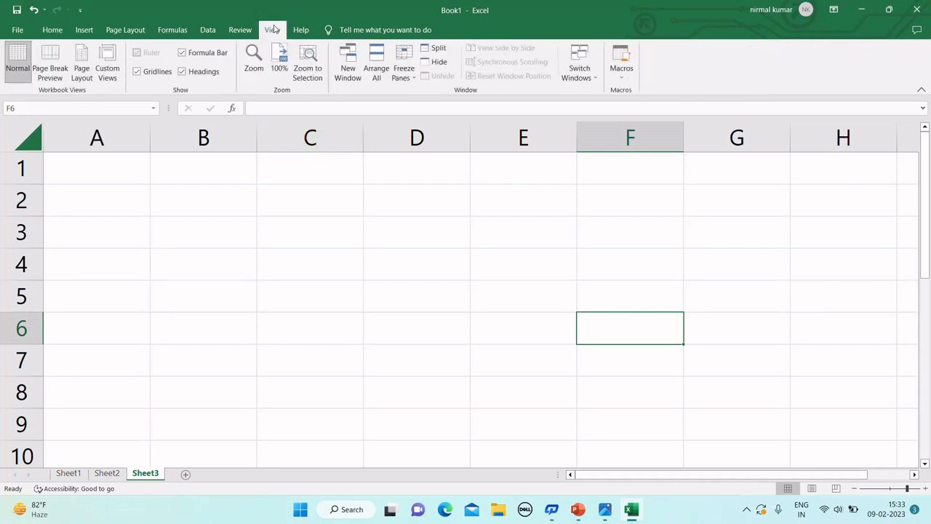
click(136, 71)
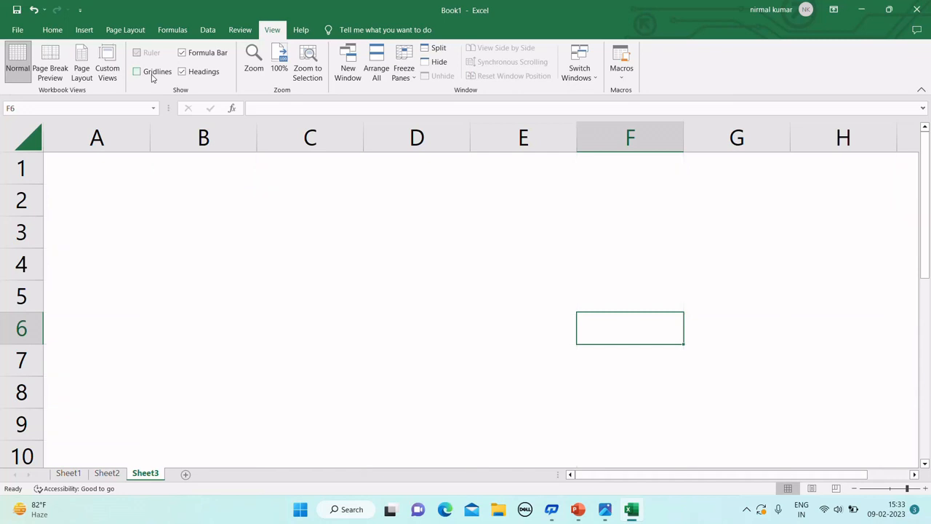
click(189, 53)
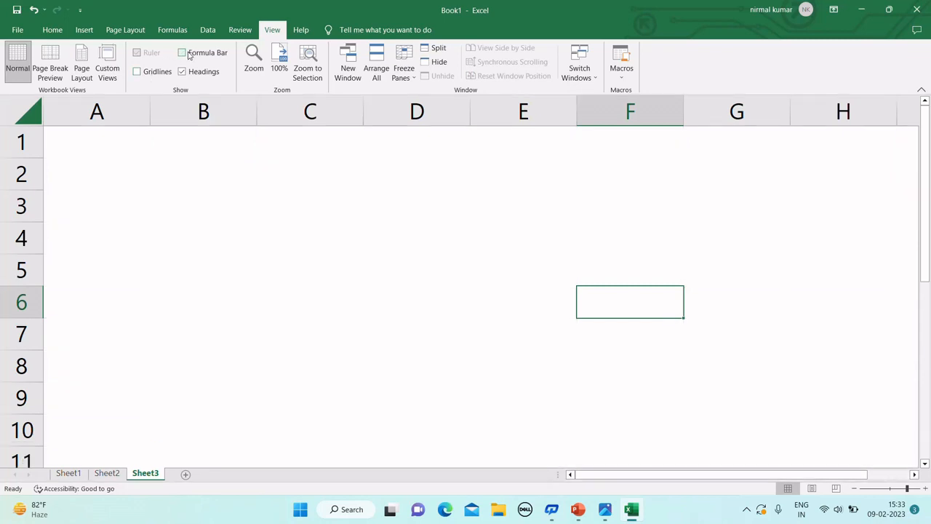
click(183, 72)
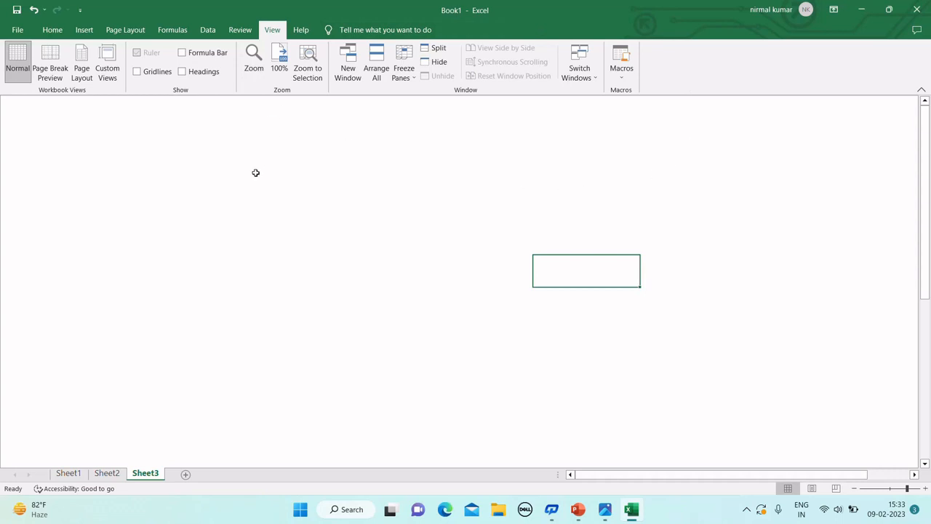
Show the gridlines, formula bar and headings of Sheet3 again and return to the home commands.
click(137, 72)
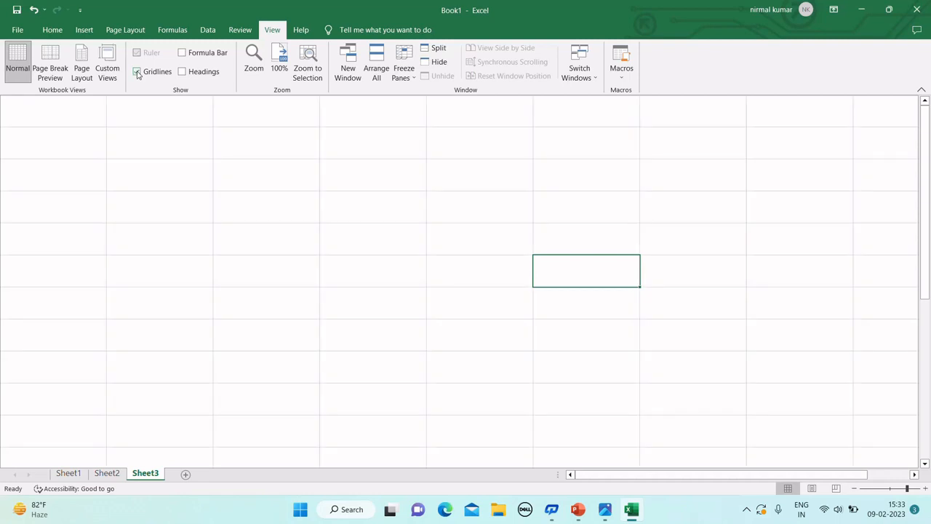
click(182, 52)
click(187, 73)
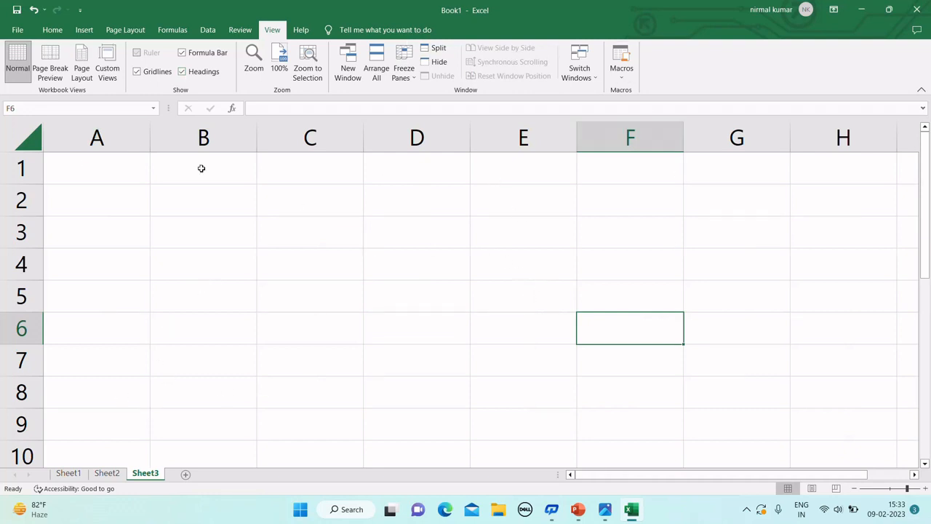
click(58, 31)
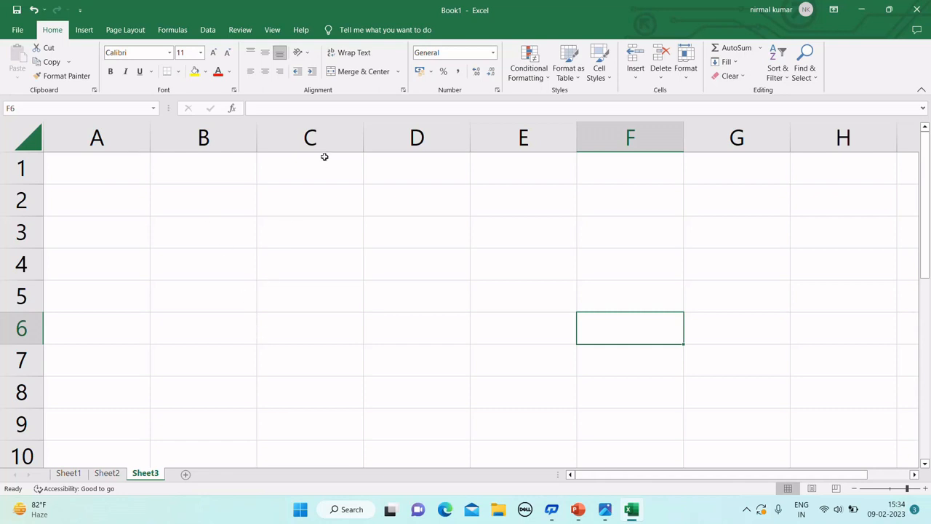
Enter 1 in A1 and 2 in A2, and extend the number series down to 9 in cell A9.
click(100, 174)
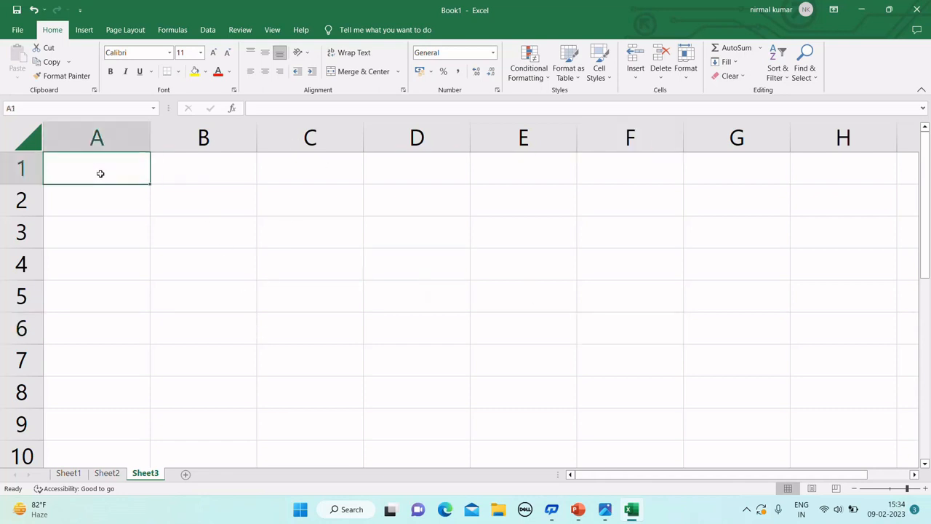
text(1)
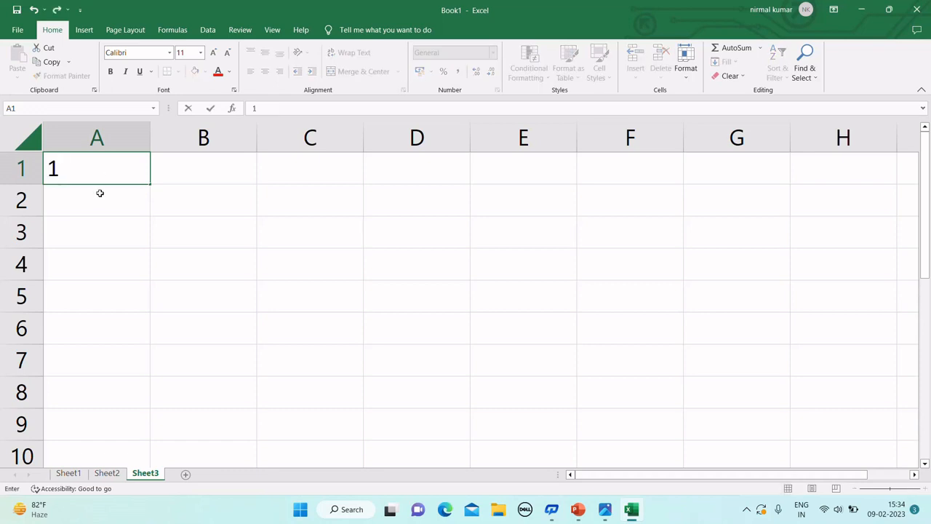
click(100, 196)
text(2)
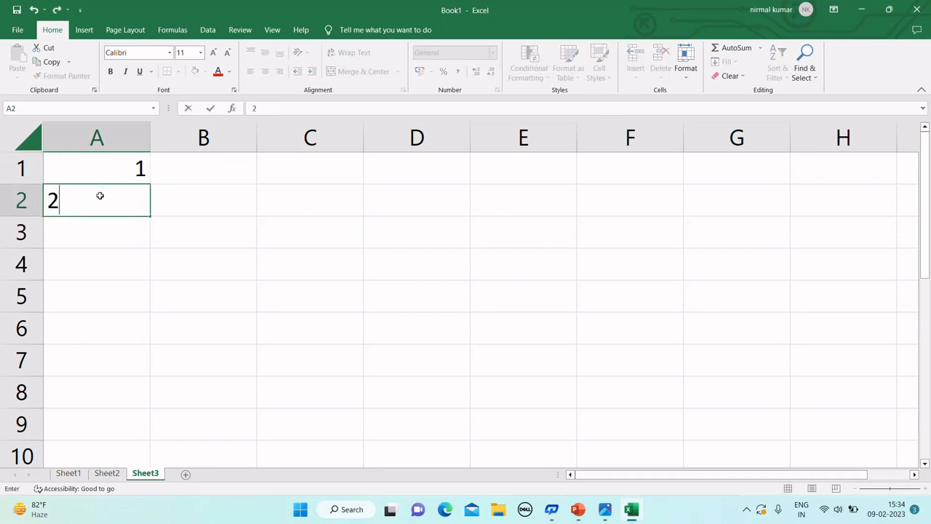
click(104, 222)
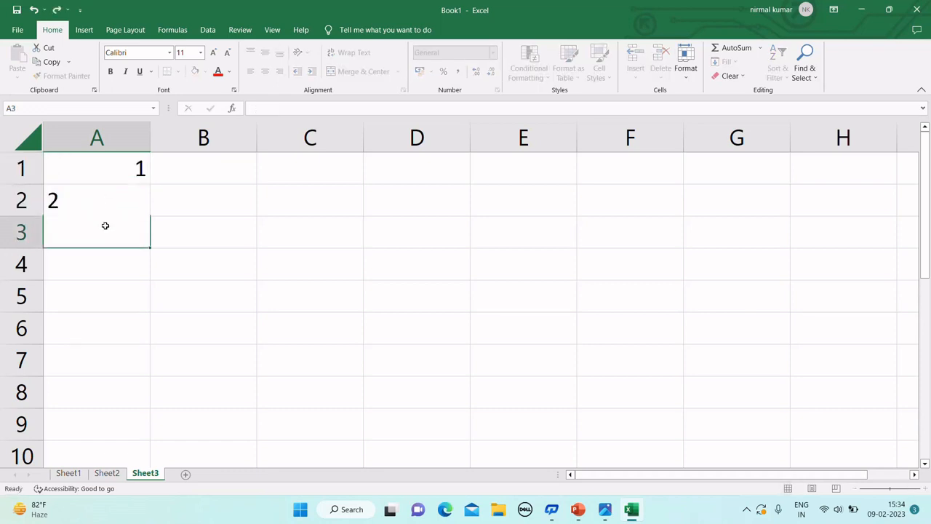
drag(97, 157, 96, 199)
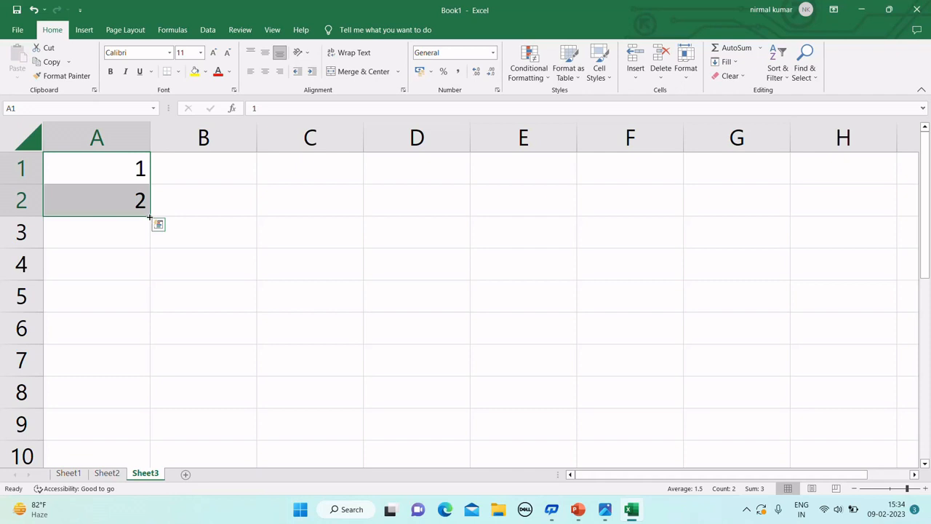
drag(149, 218, 138, 429)
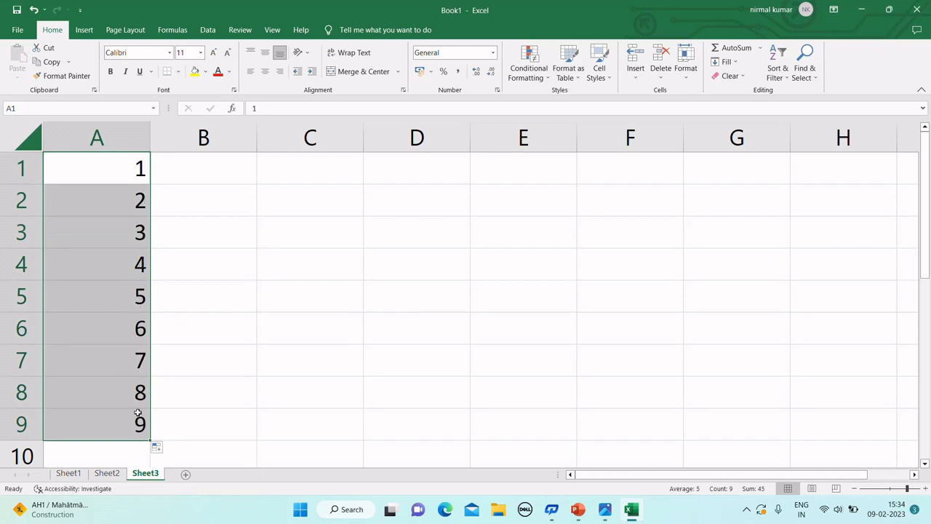
Enter SUNDAY in B1, fill the weekdays down to SATURDAY in B7, and fit column B's width to its contents.
click(221, 171)
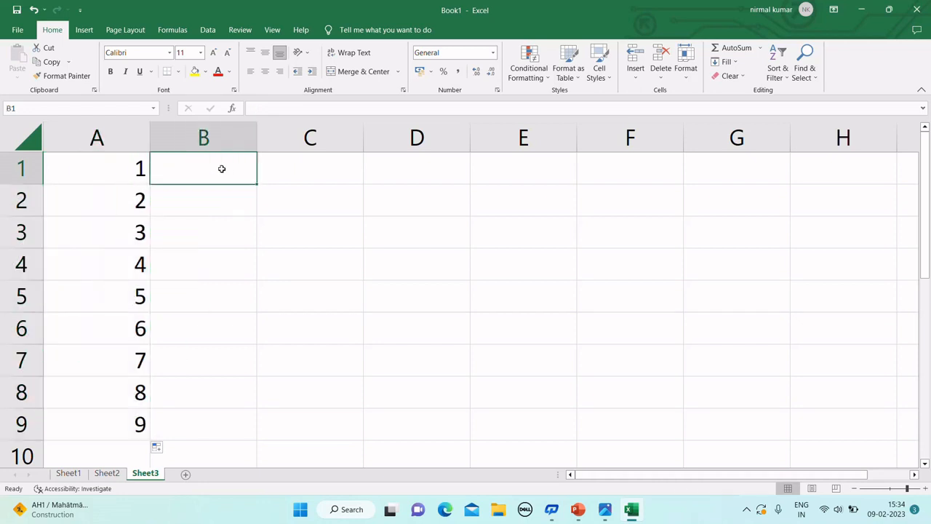
text(SUN)
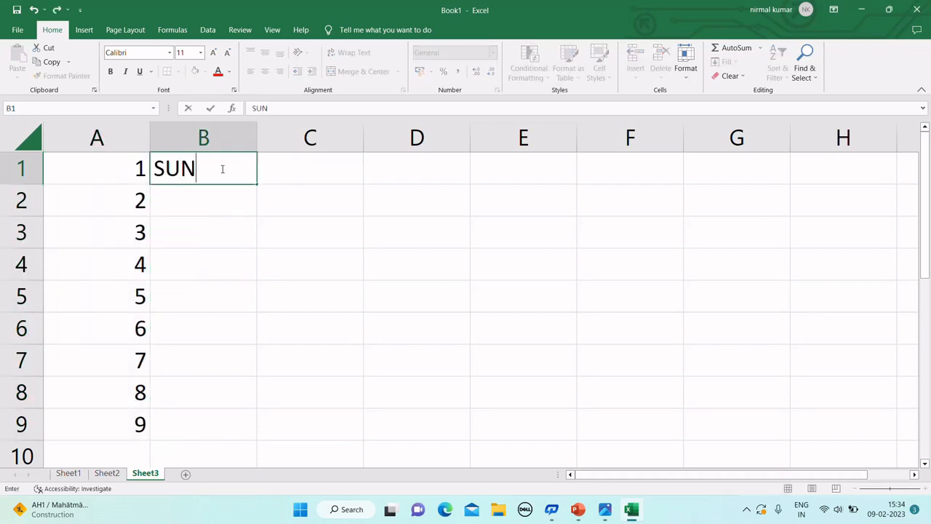
text(DAY)
click(225, 203)
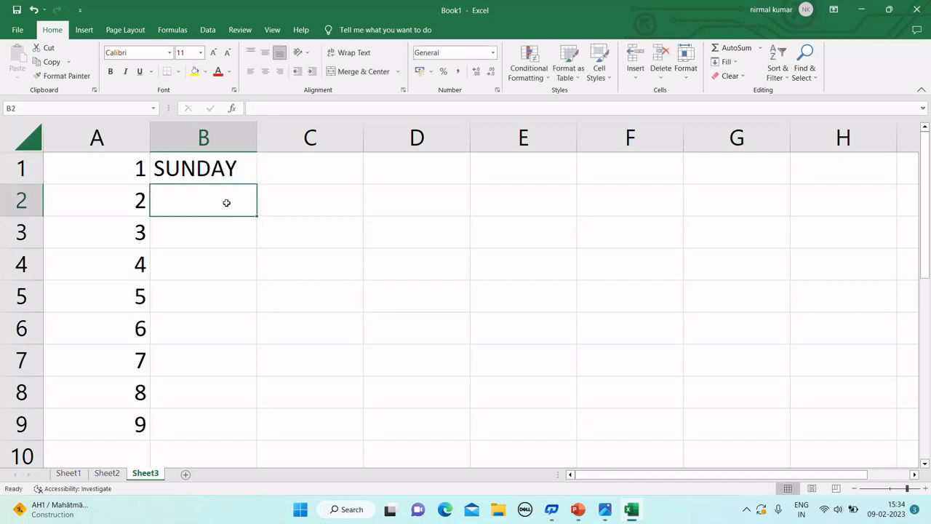
click(235, 175)
drag(257, 184, 235, 366)
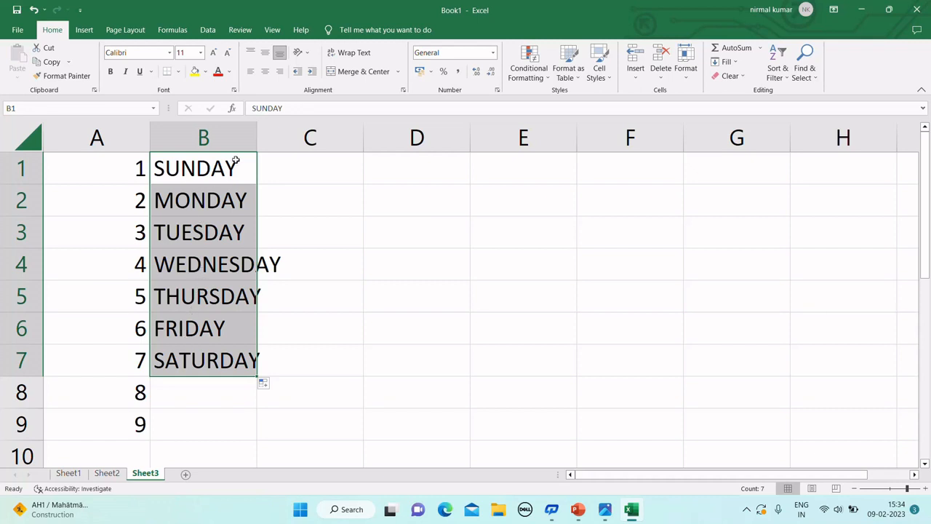
double_click(258, 138)
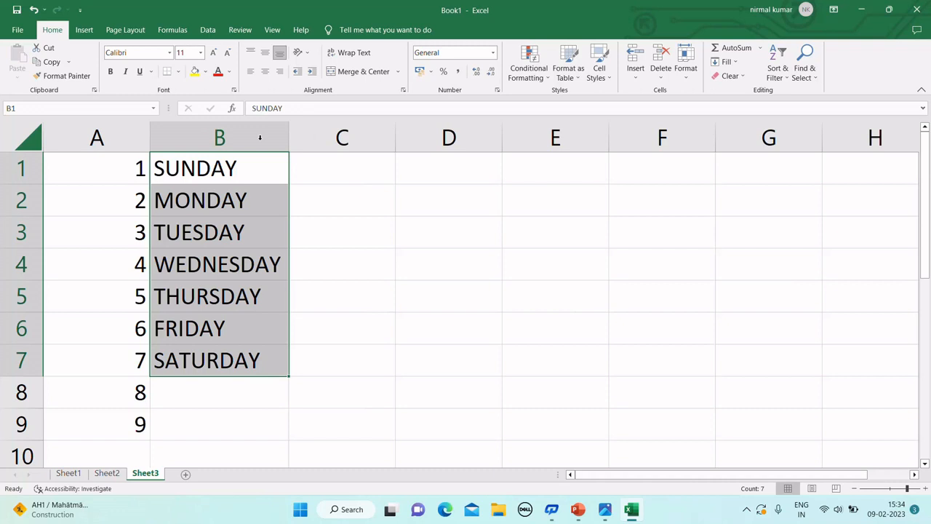
Enter 2 in cell C1 and copy it down with the fill handle to C8.
click(336, 168)
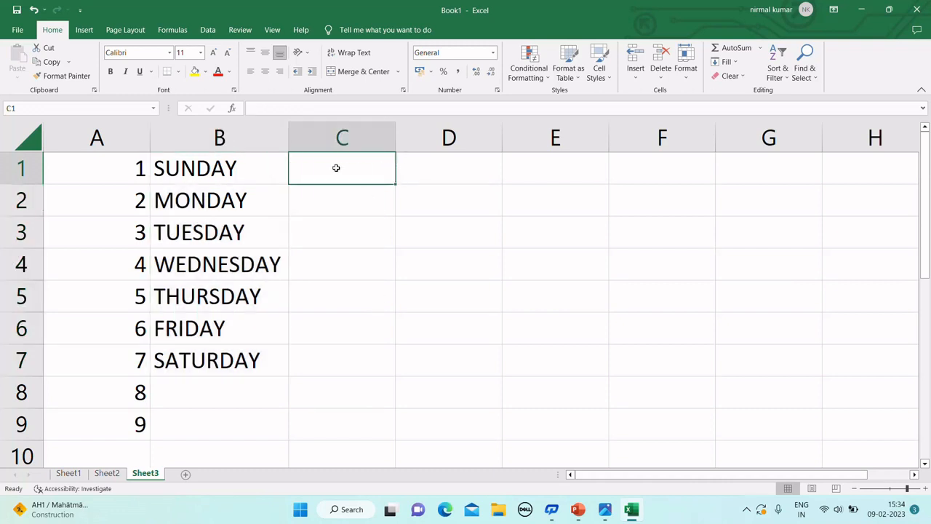
text(2)
key(Return)
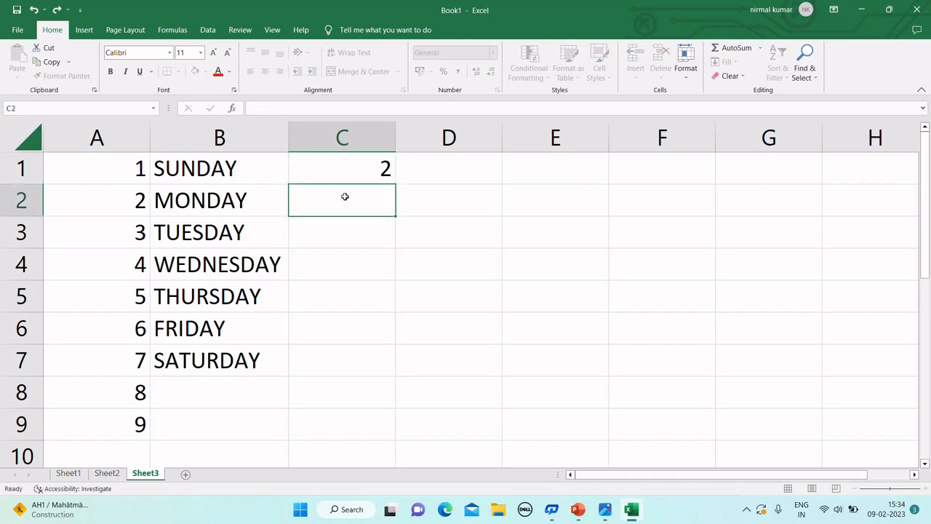
click(352, 168)
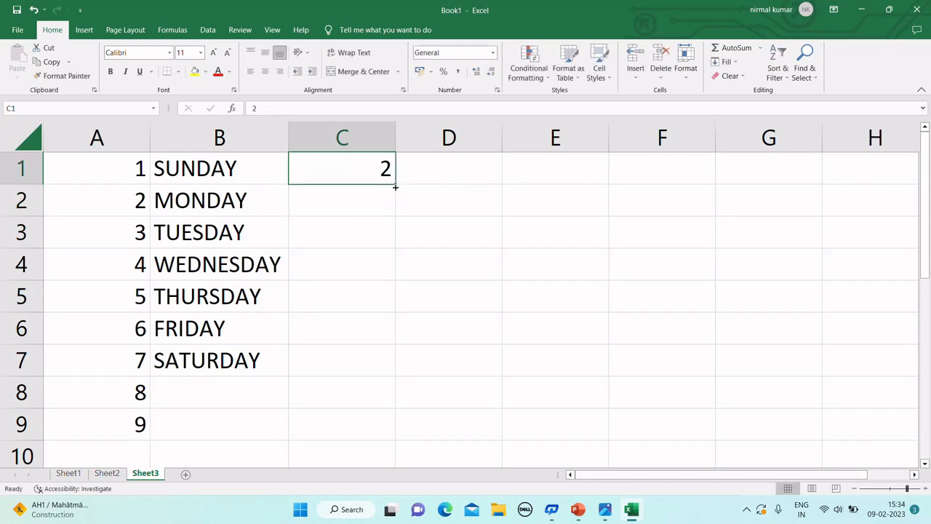
drag(396, 184, 399, 416)
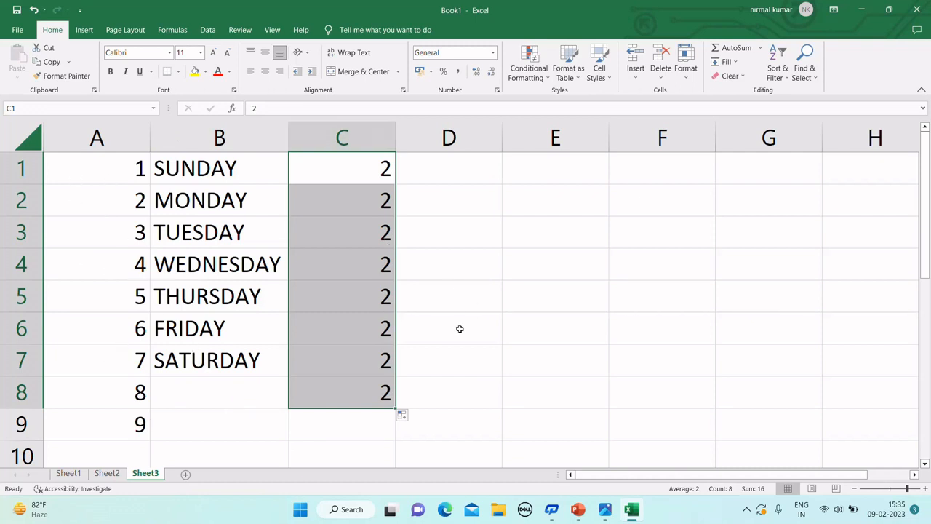
Clear all the sample data from cells A1:C8 and from cell A9.
drag(97, 162, 364, 407)
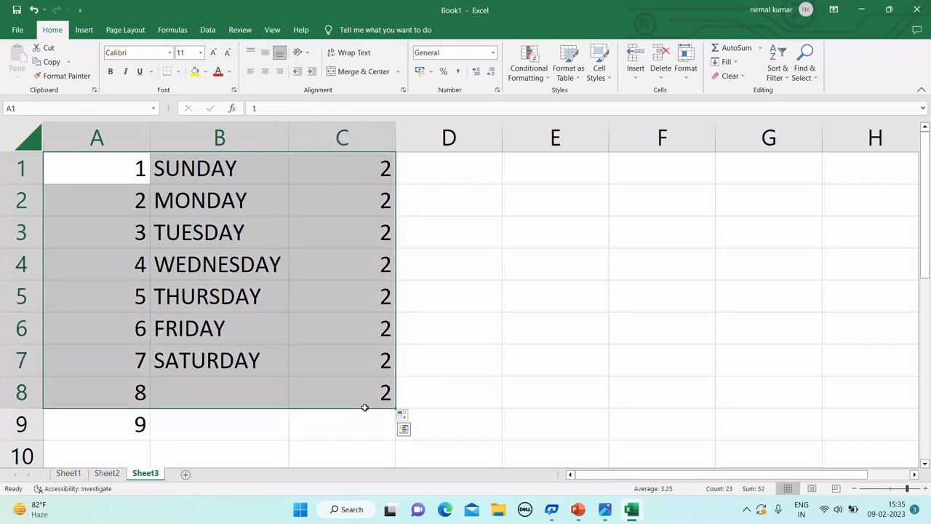
key(Delete)
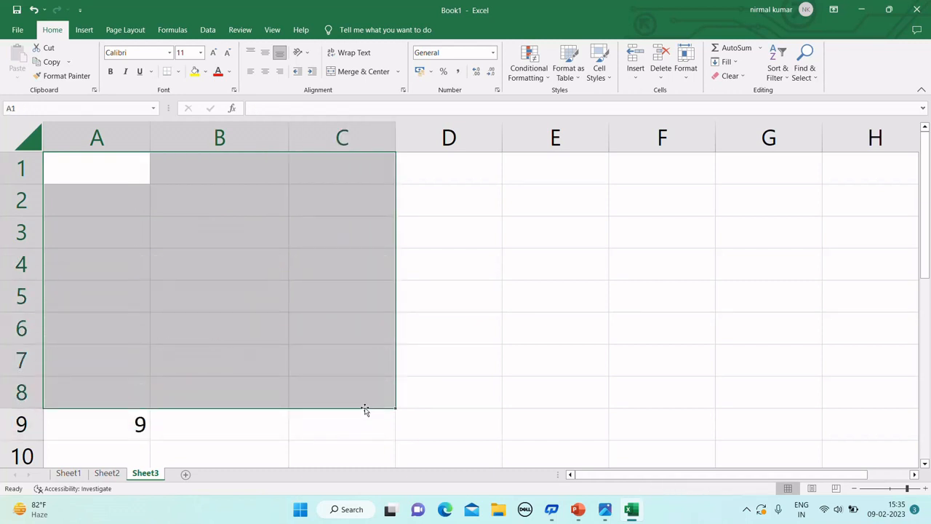
click(143, 425)
key(Delete)
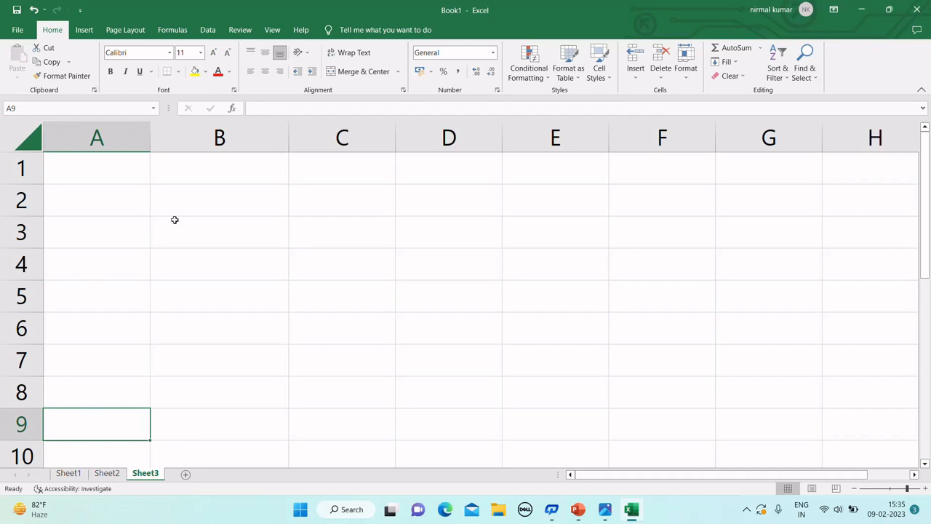
Enter the text AB in cell B3.
click(195, 242)
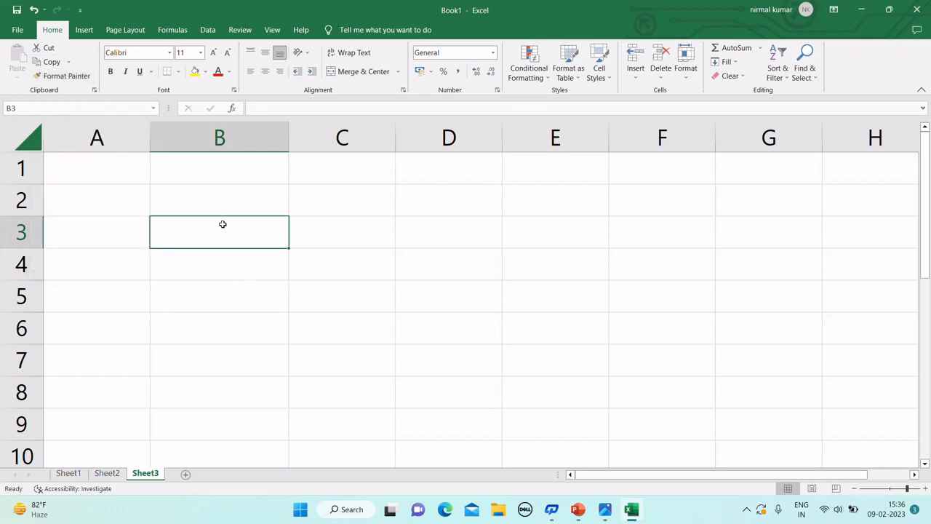
text(AB)
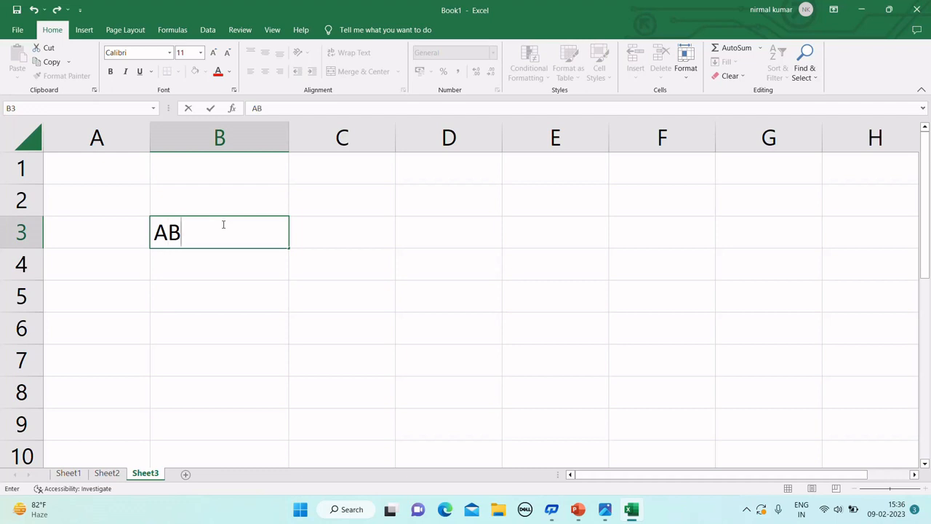
key(Return)
Cut the text AB from cell B3 and paste it into D4, then check the emptied source cell.
click(243, 227)
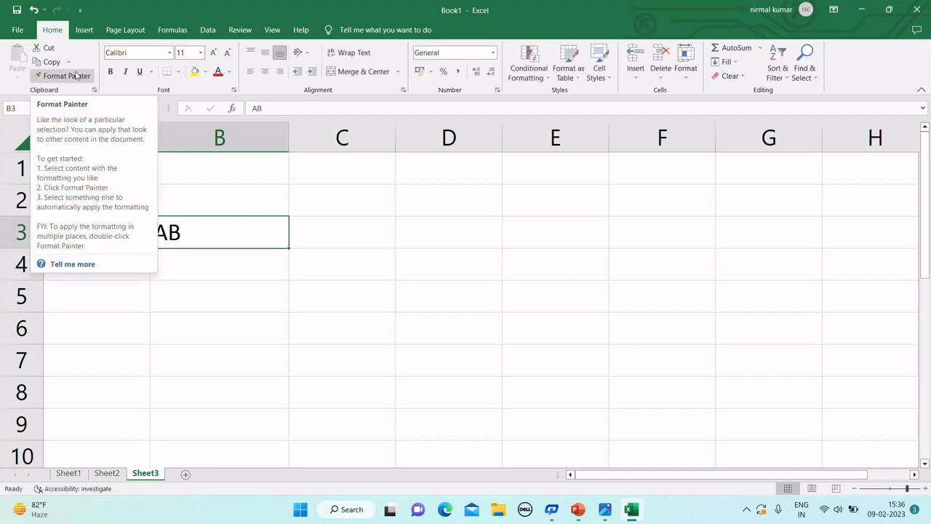
click(53, 48)
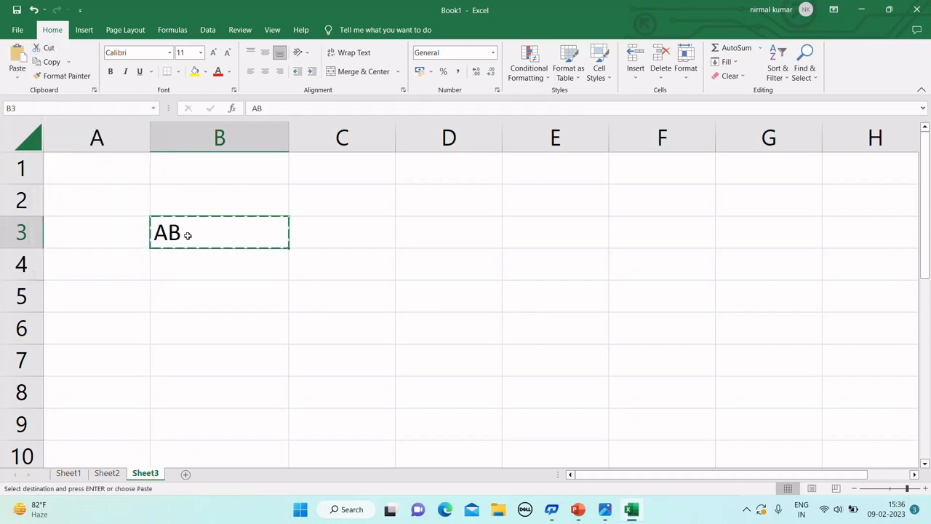
click(436, 264)
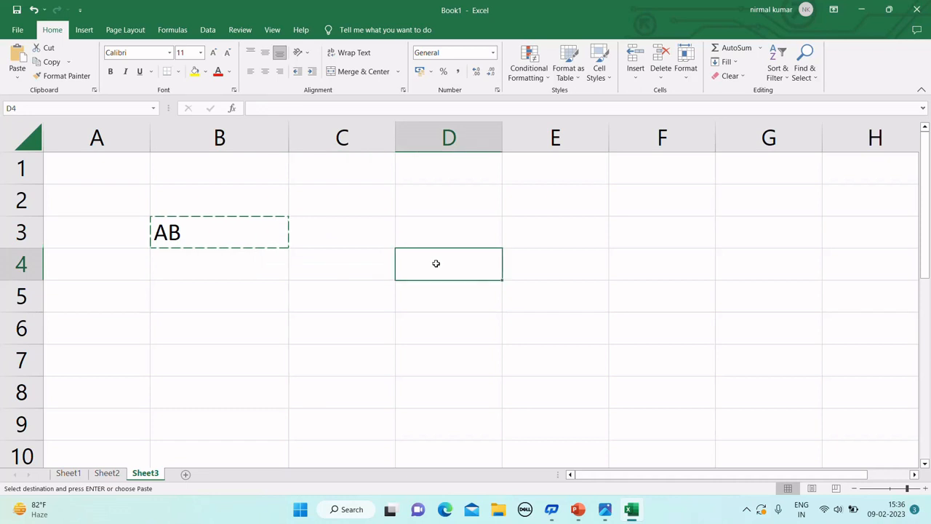
click(17, 56)
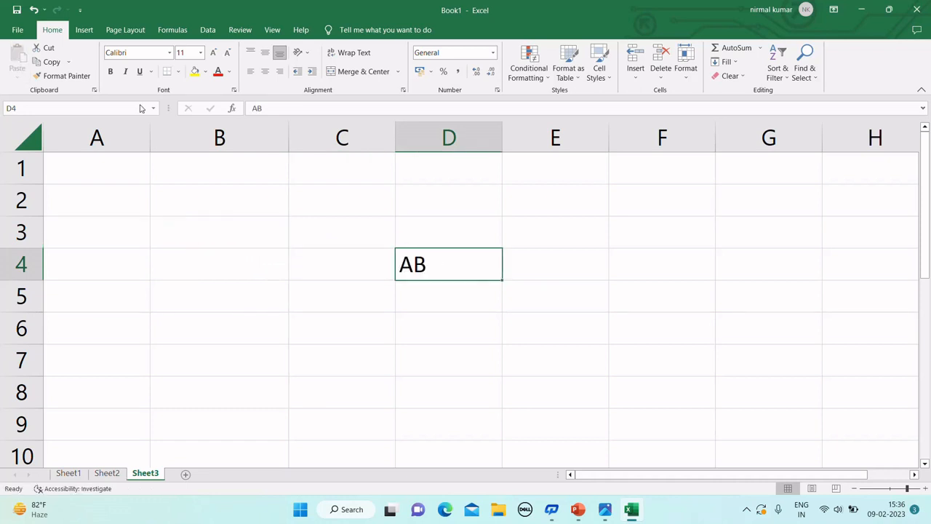
click(197, 239)
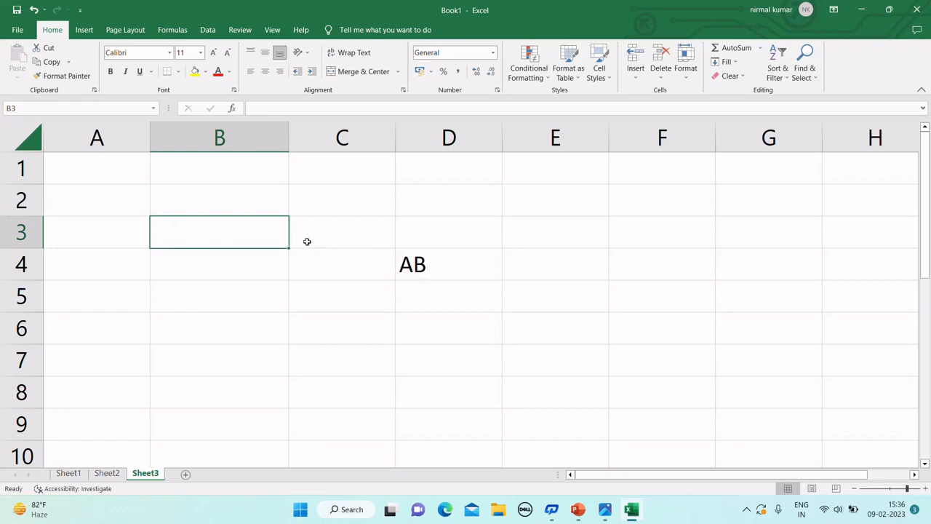
Copy cell D4, paste it into E4 and clear the copy marquee.
click(404, 263)
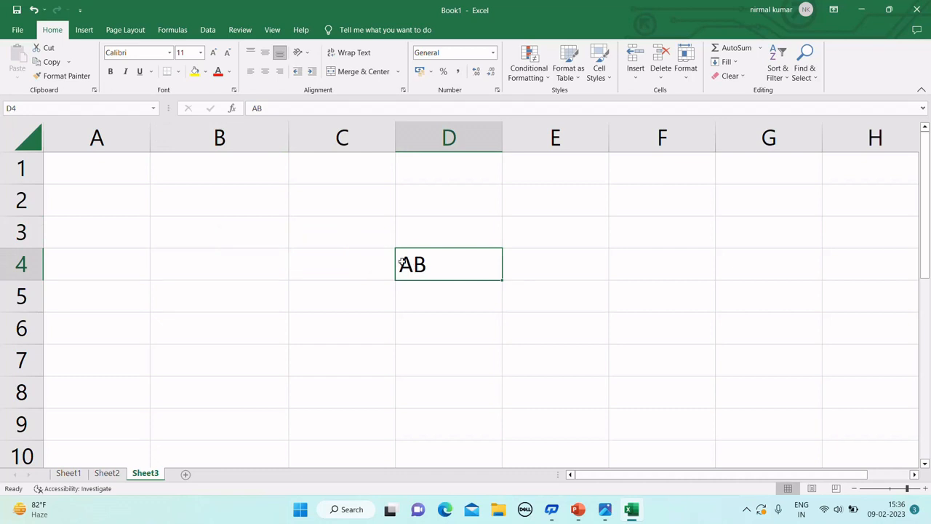
click(51, 63)
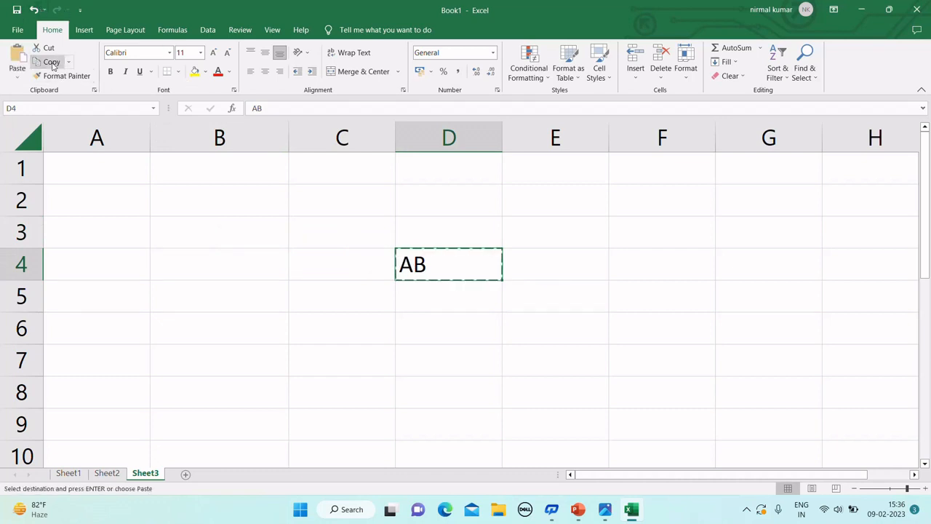
click(580, 279)
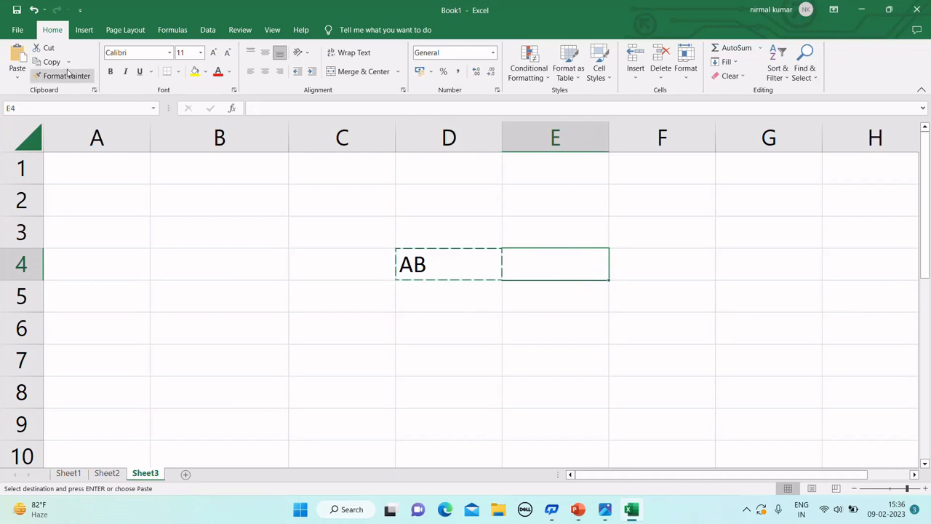
click(20, 69)
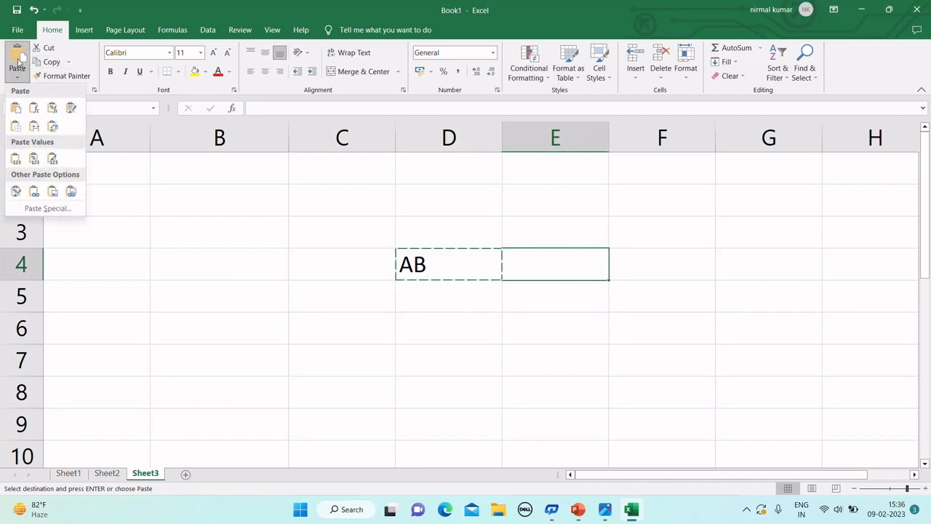
click(16, 55)
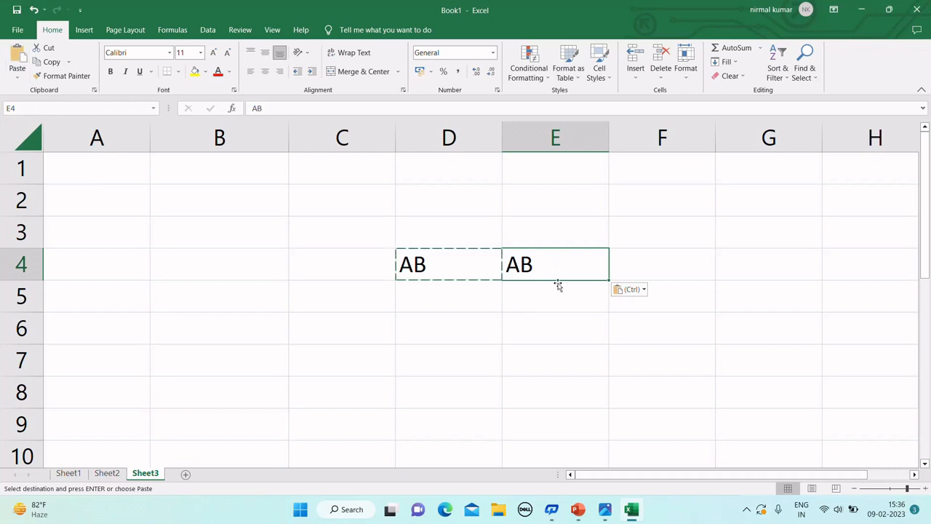
key(Escape)
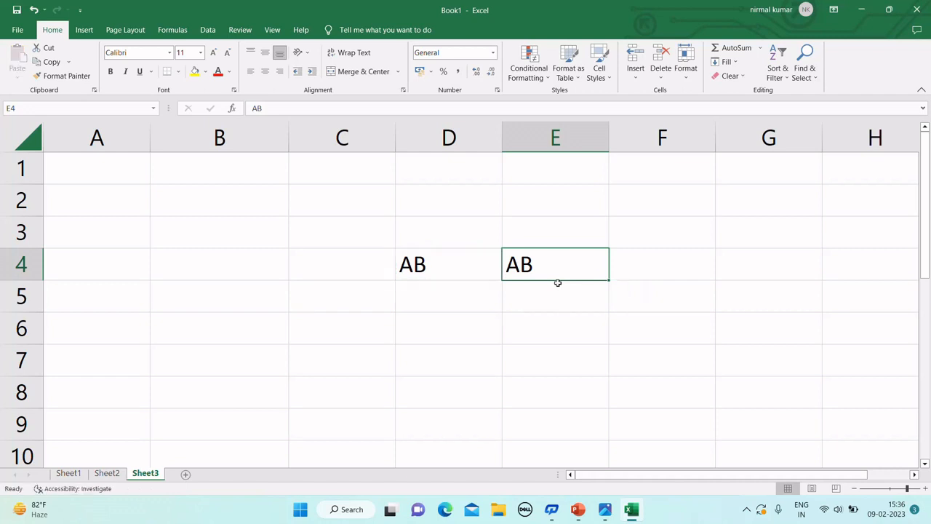
Copy cell E4 as a picture, as shown on screen in Picture format, and paste it at cell C5.
click(70, 65)
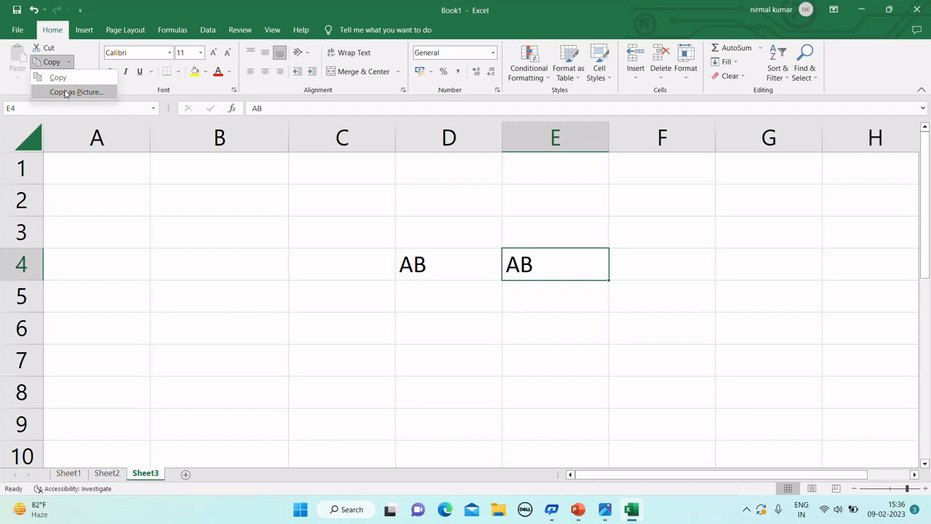
click(65, 92)
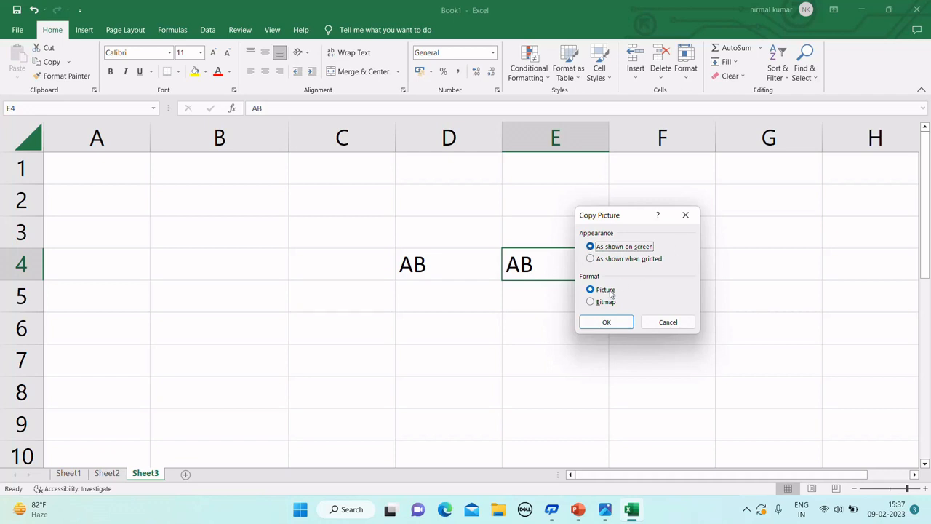
click(595, 329)
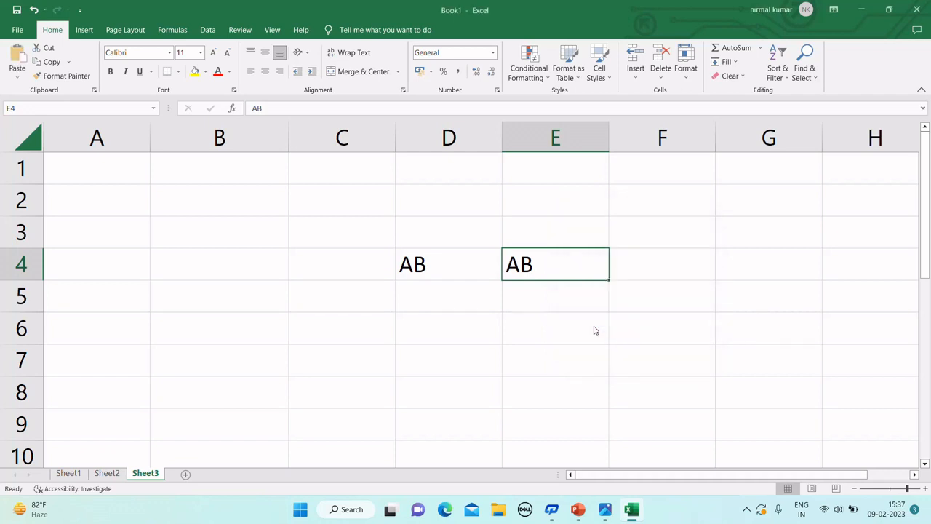
click(325, 291)
click(17, 55)
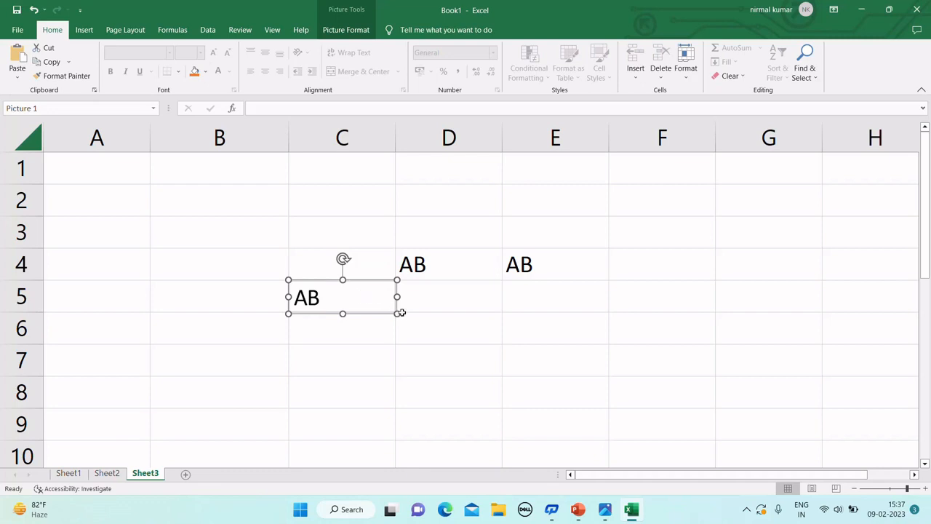
Enlarge the pasted AB picture to about 2.5 cm high by 8.2 cm wide and place it over rows 2 to 7, starting in column E.
drag(370, 303, 818, 400)
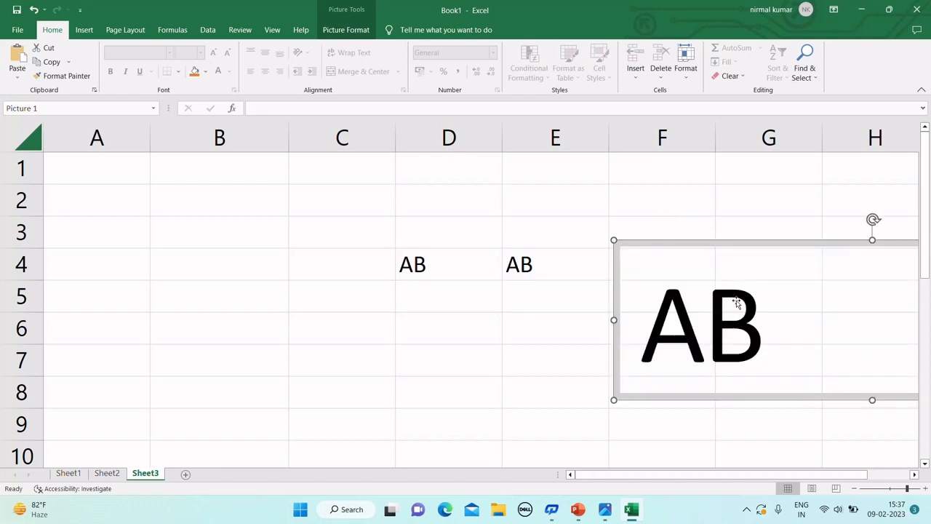
drag(723, 246, 668, 207)
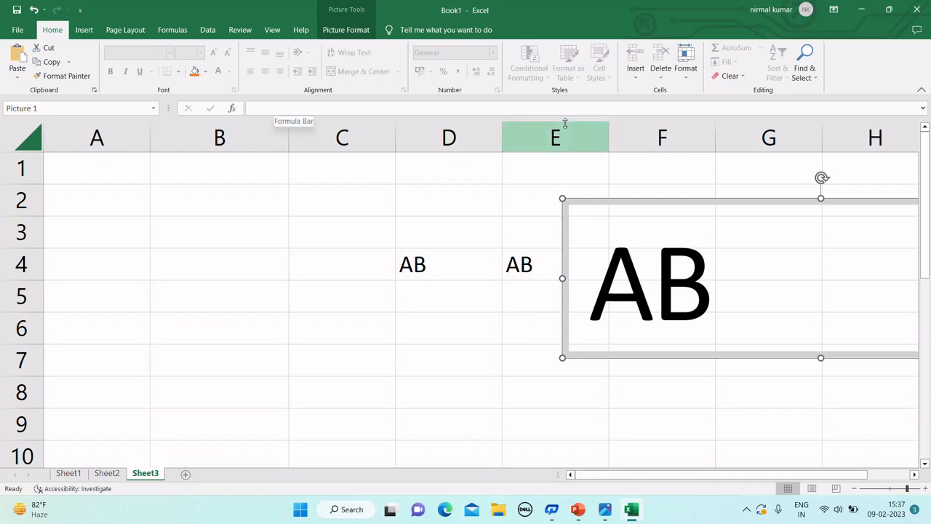
Apply the thick grey beveled frame picture style to the AB picture and return to the home commands.
click(346, 30)
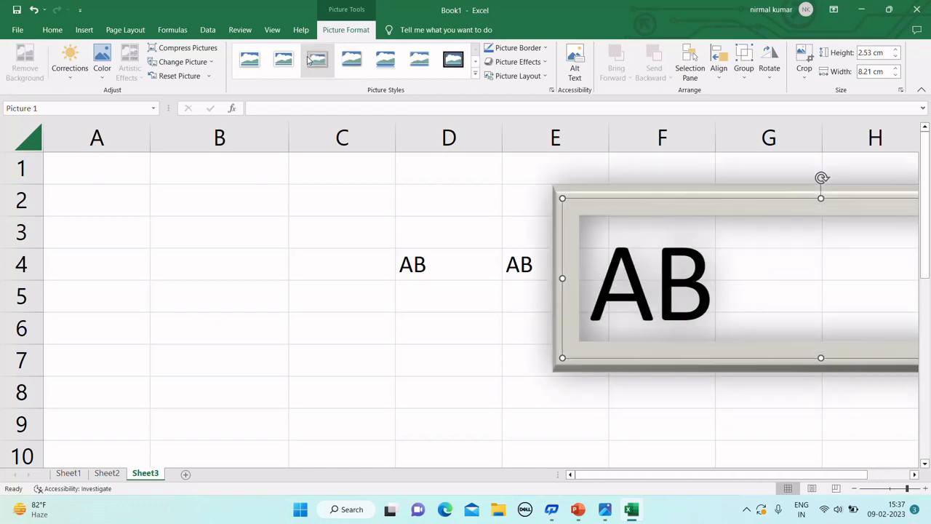
click(309, 61)
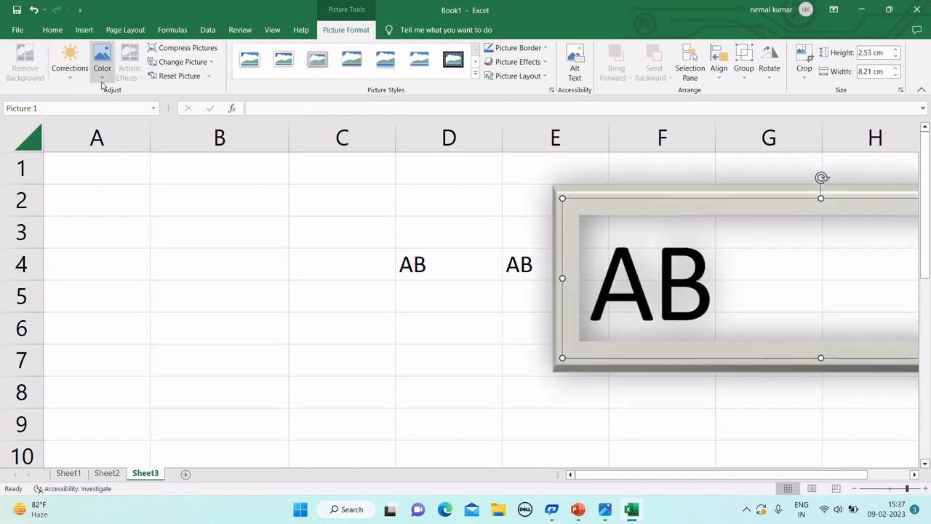
click(51, 31)
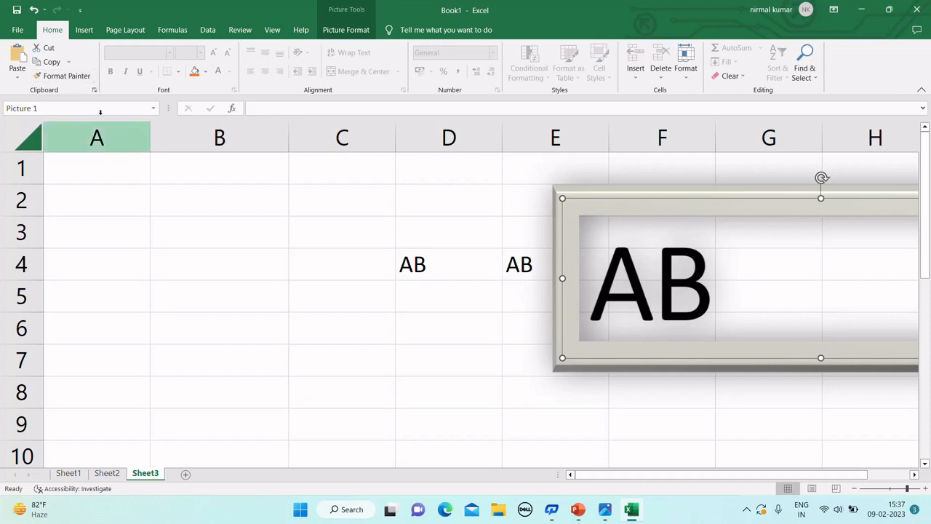
click(69, 63)
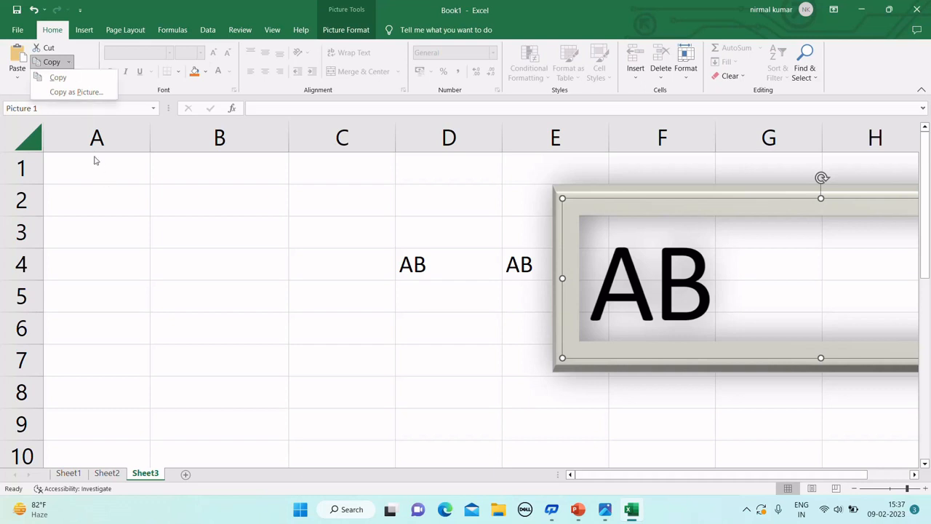
click(147, 203)
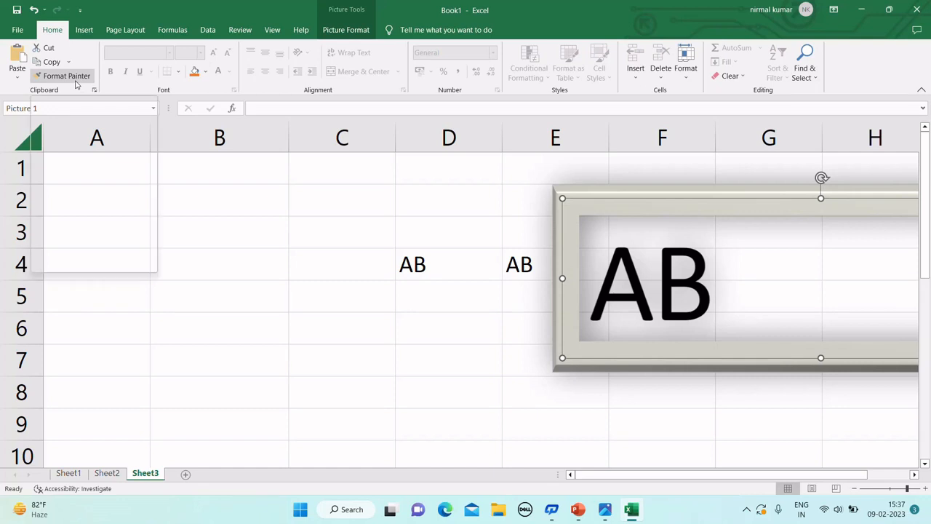
click(376, 282)
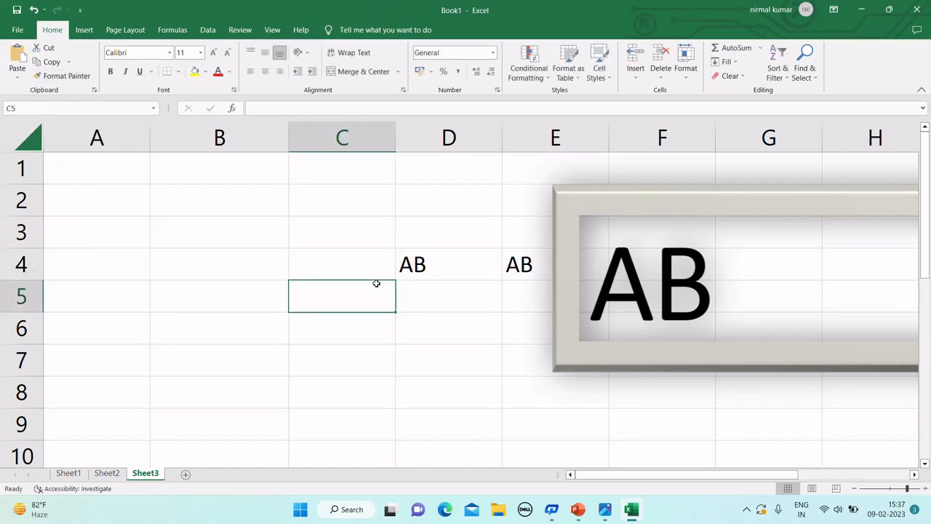
Format the AB text in cell D4 with red font colour, size 26 and an underline, keeping D4 selected.
click(430, 267)
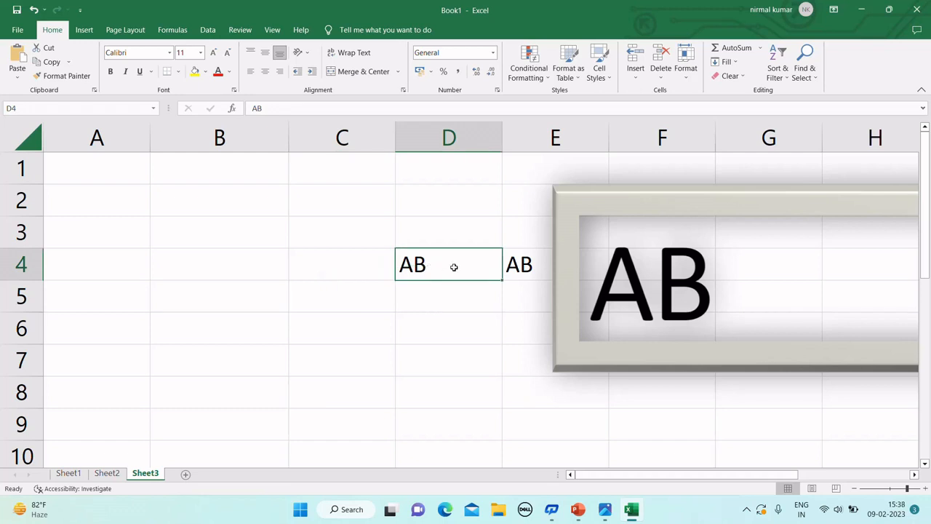
click(221, 72)
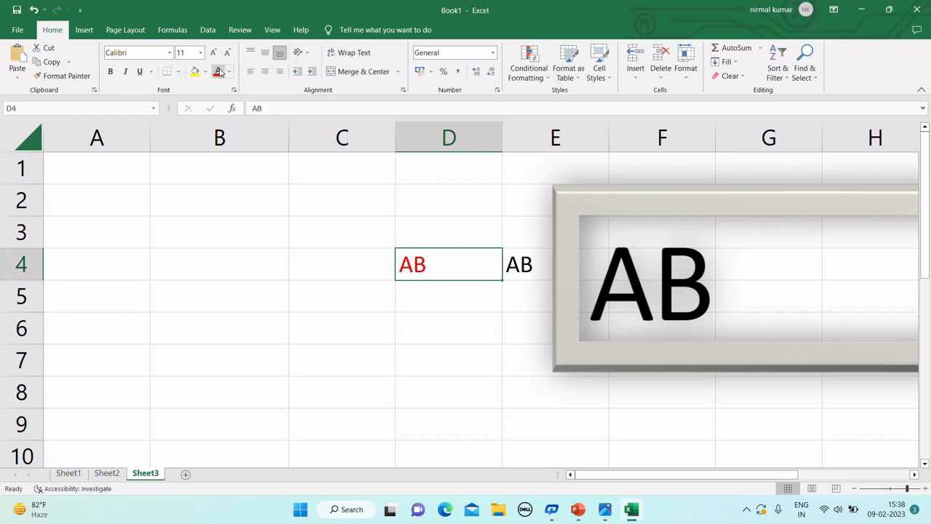
click(202, 53)
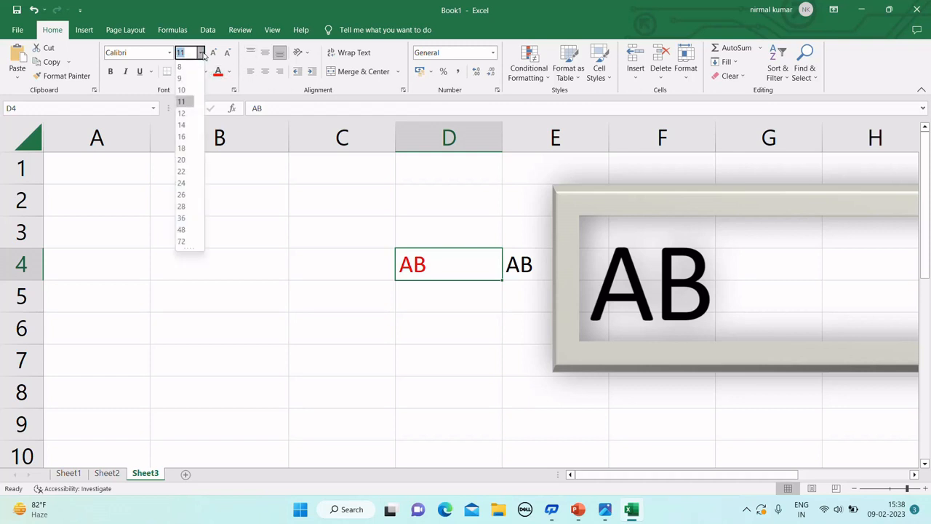
click(182, 193)
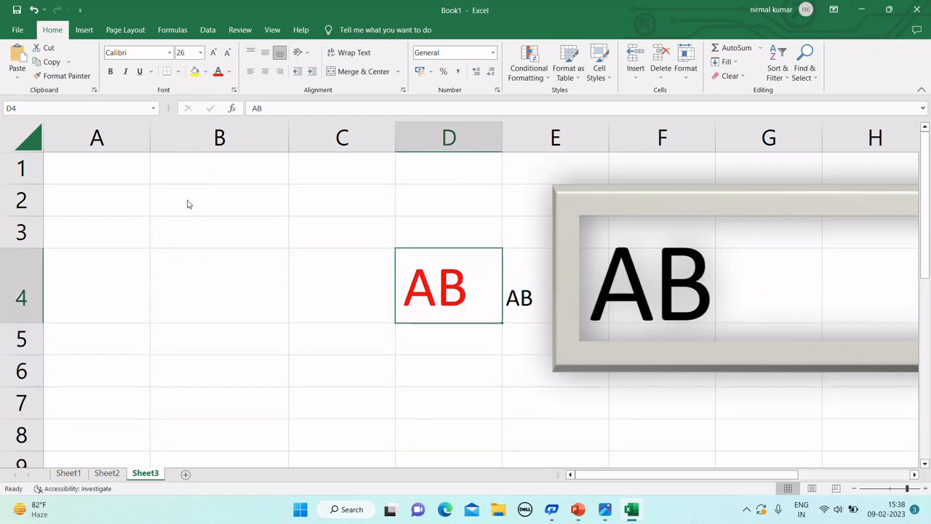
click(140, 72)
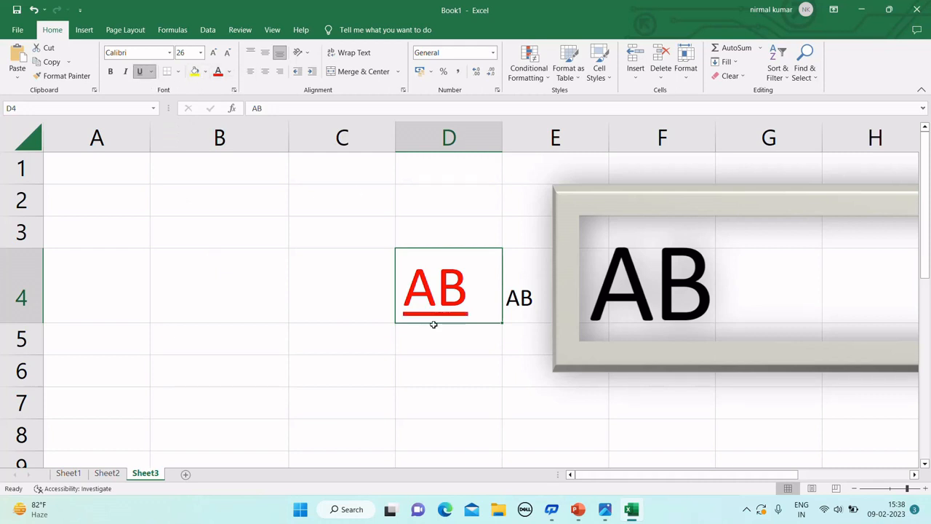
click(520, 297)
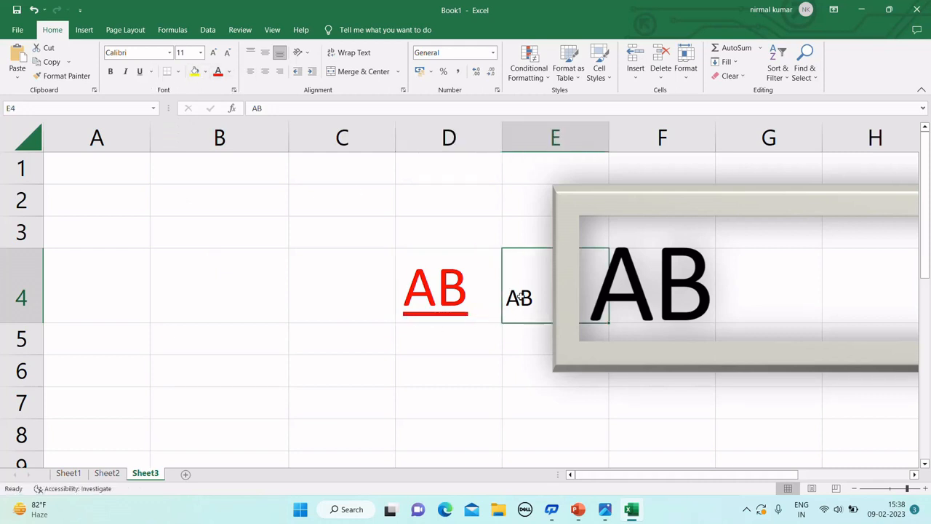
click(451, 298)
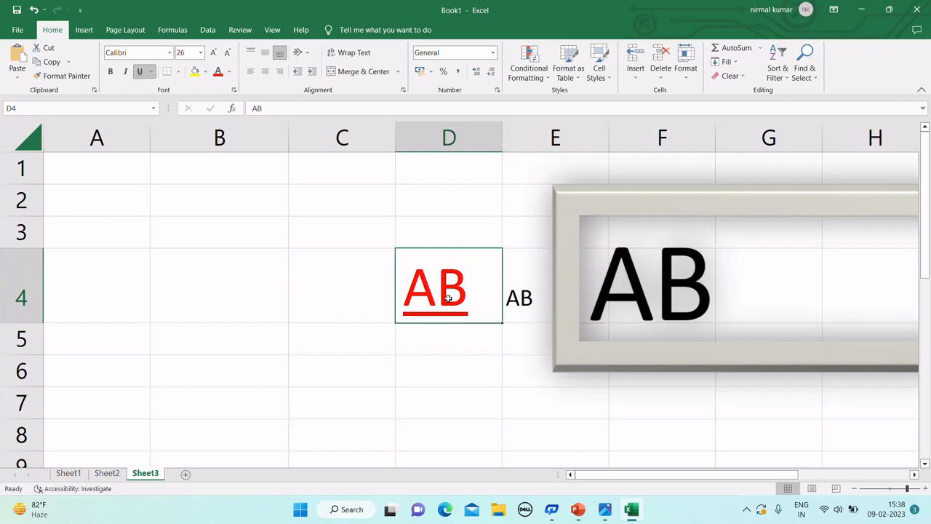
Copy the text formatting of cell D4 onto cell E4 with Format Painter.
click(73, 77)
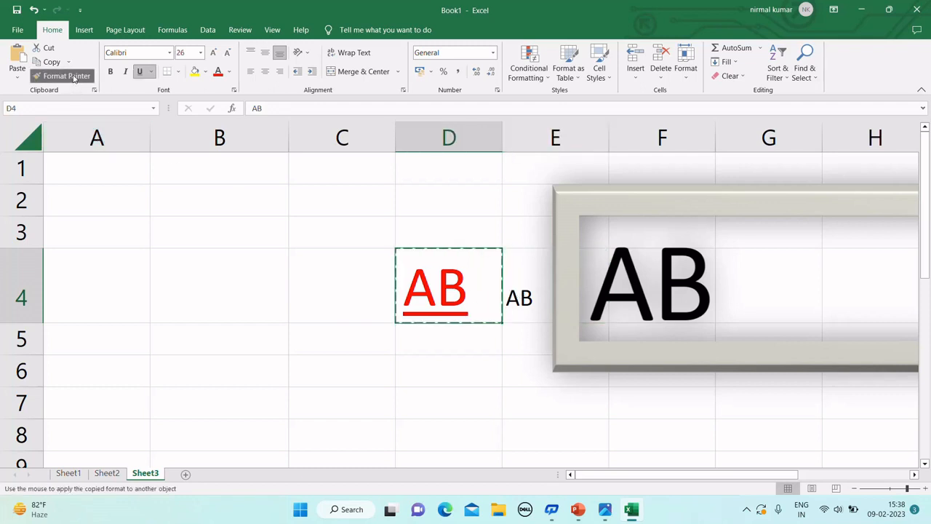
click(524, 281)
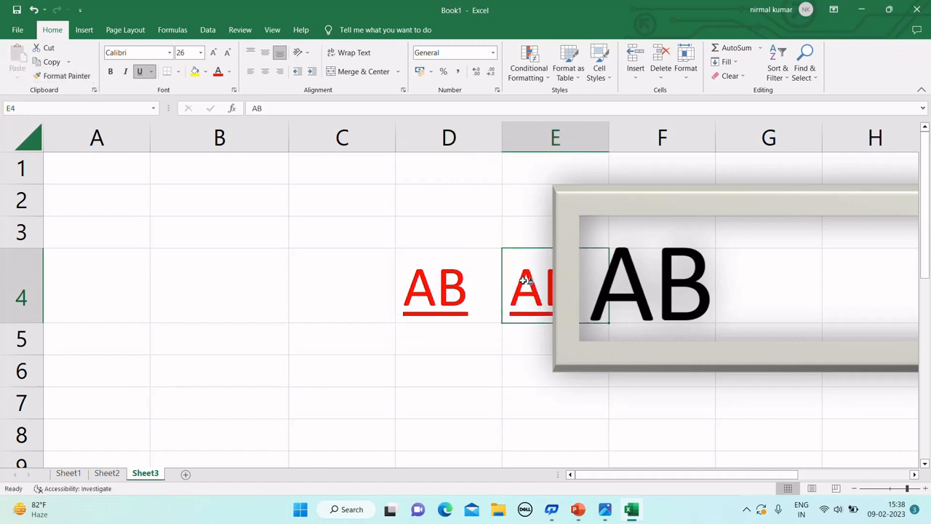
Autofit column E to its content and move the framed AB picture clear of the text so it starts in column G.
double_click(609, 141)
drag(607, 210, 755, 238)
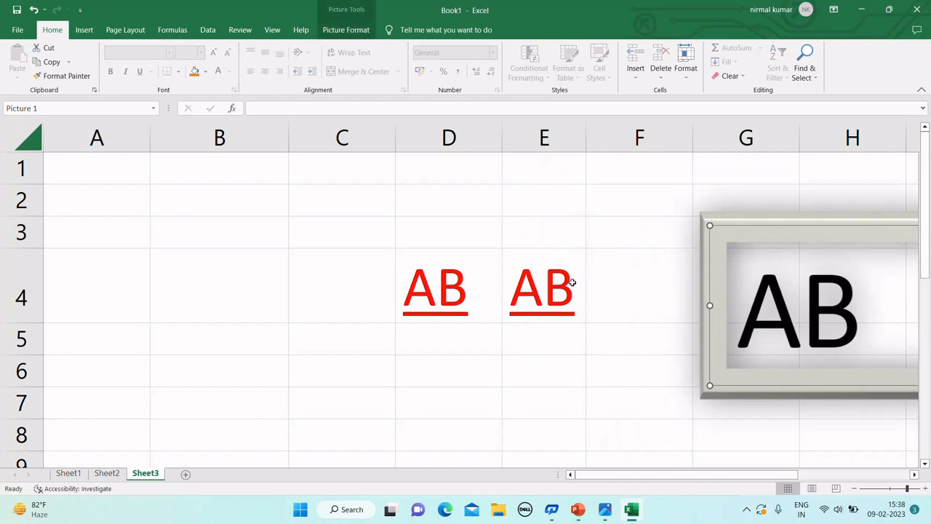
click(424, 276)
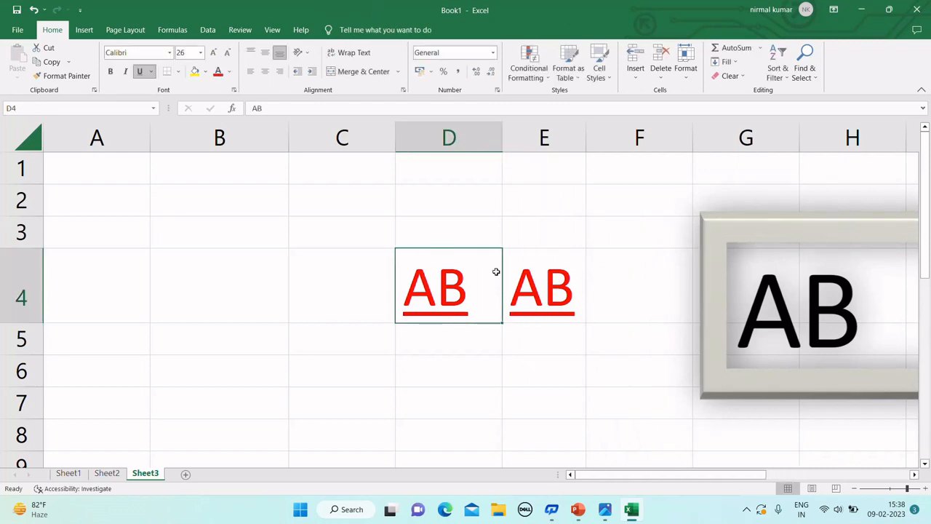
click(529, 287)
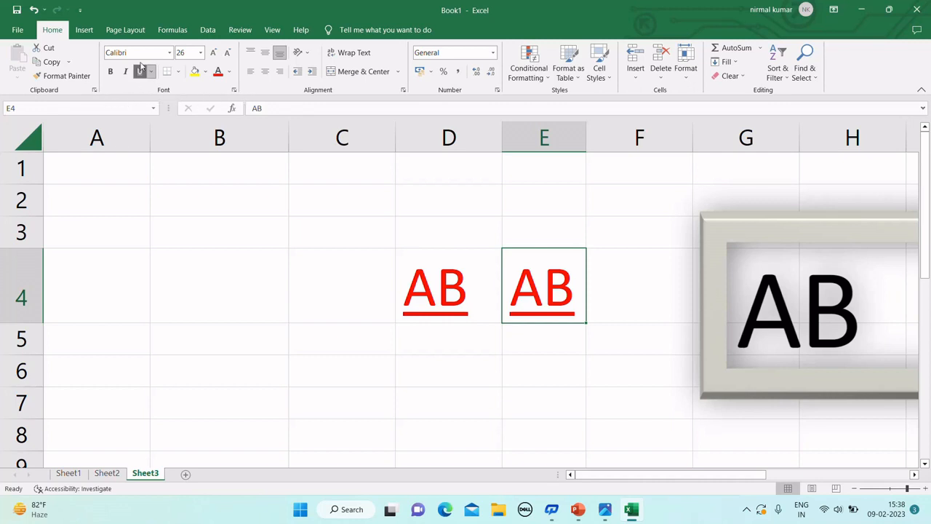
Change the AB text in cell D4 to the Arial Black font with a double underline.
click(461, 325)
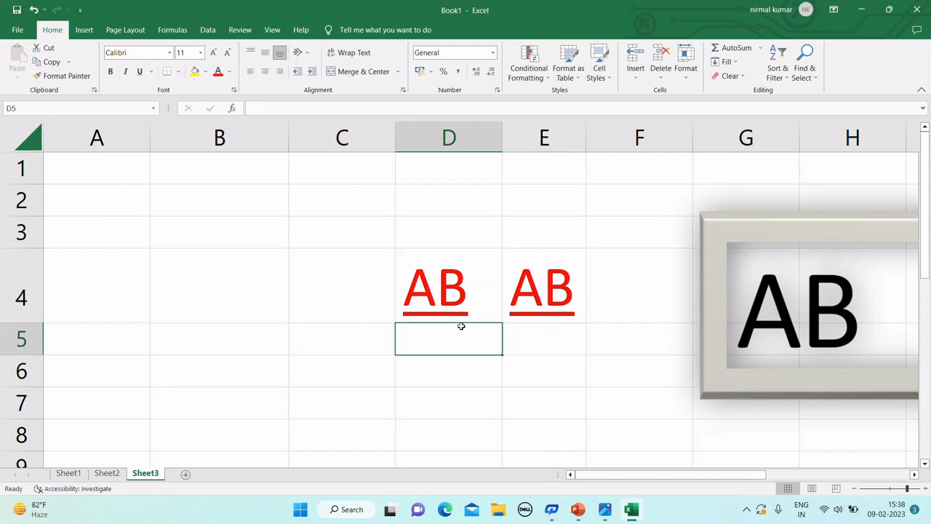
click(454, 268)
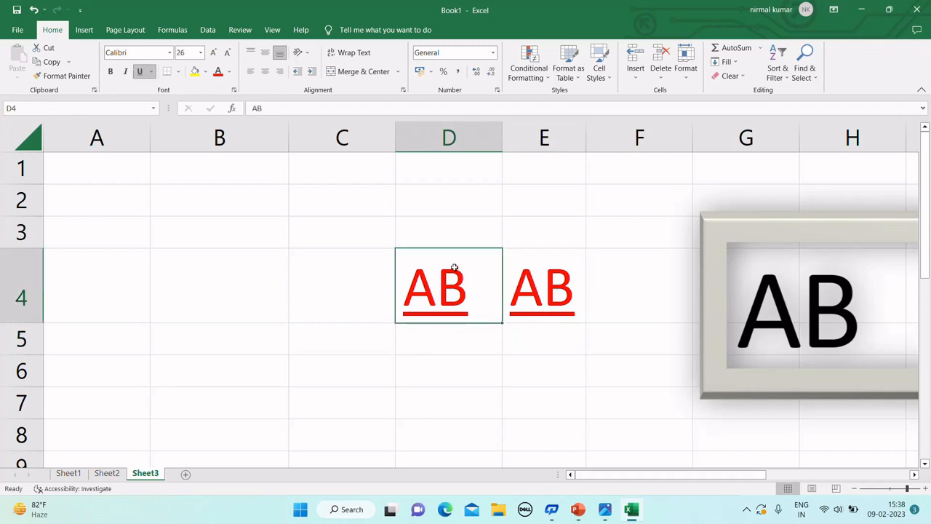
click(170, 52)
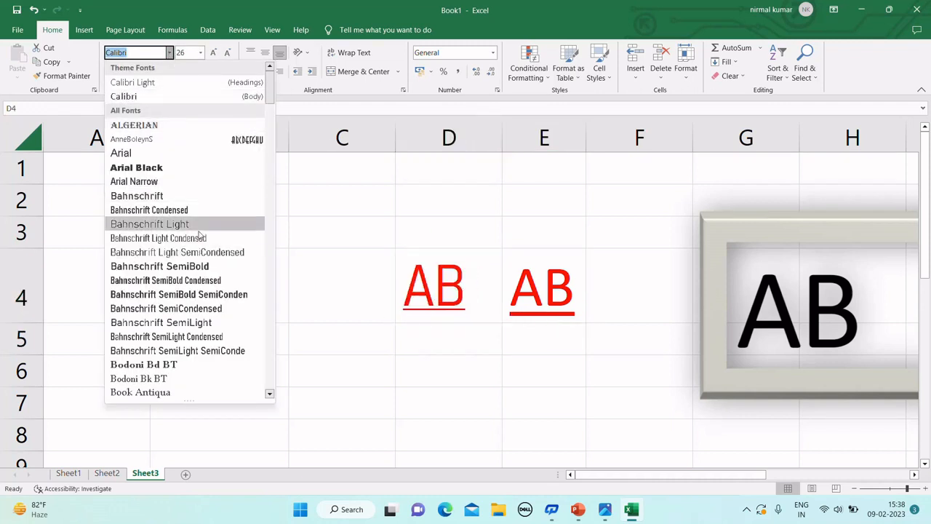
click(207, 168)
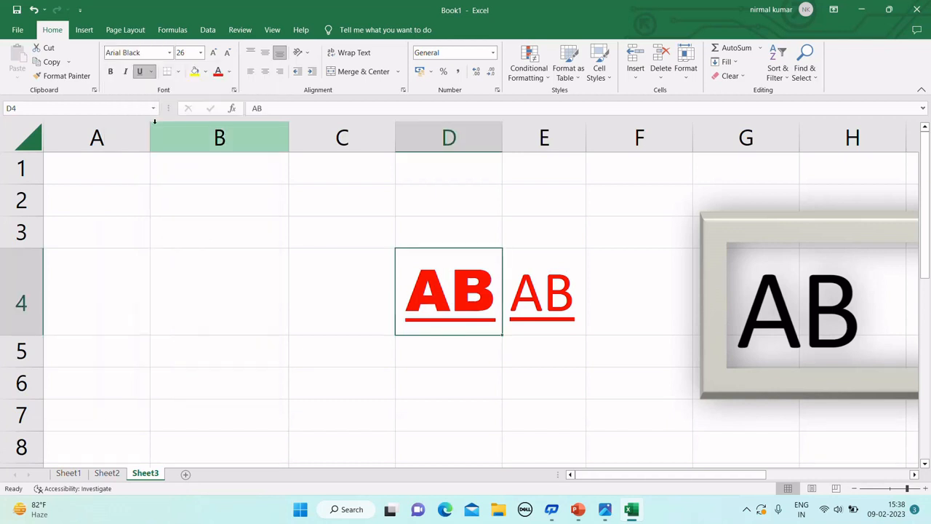
click(151, 73)
click(155, 109)
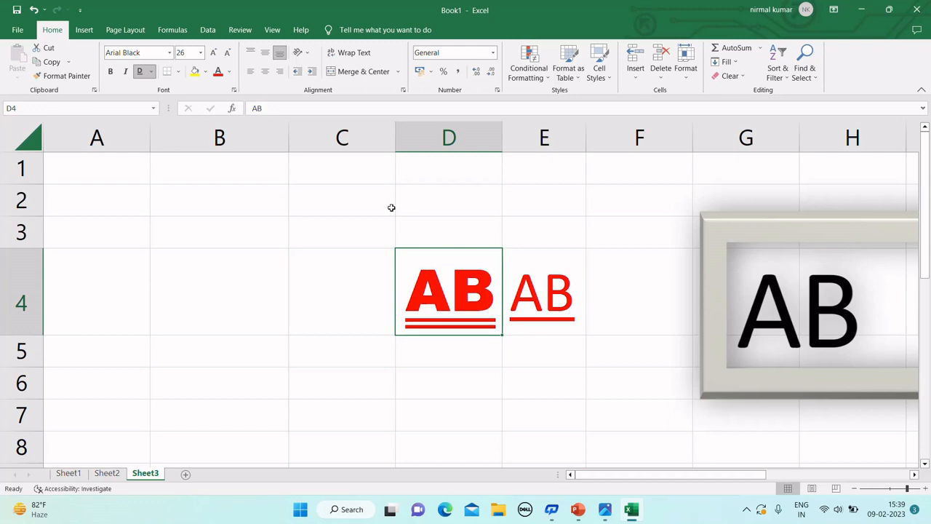
Check the print preview of Sheet3 for cell lines and return to the worksheet.
key(XF86AudioLowerVolume)
click(302, 243)
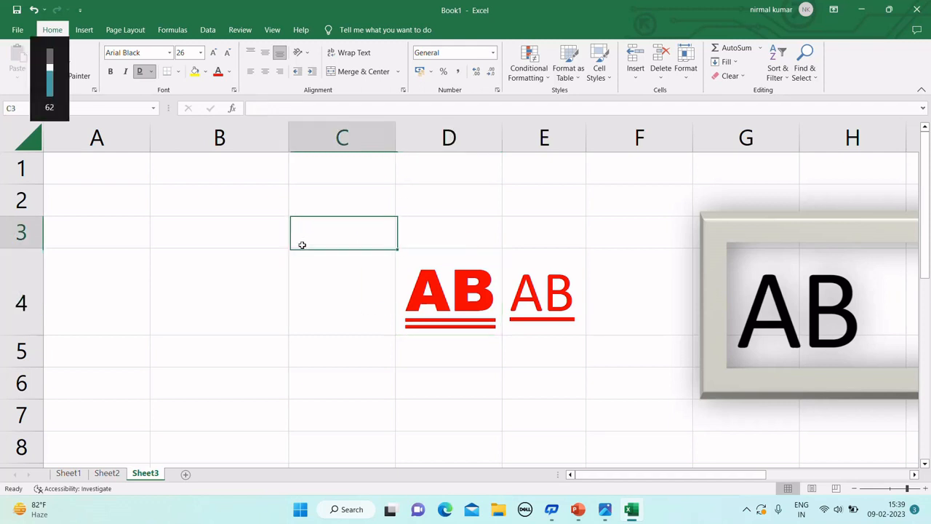
click(14, 32)
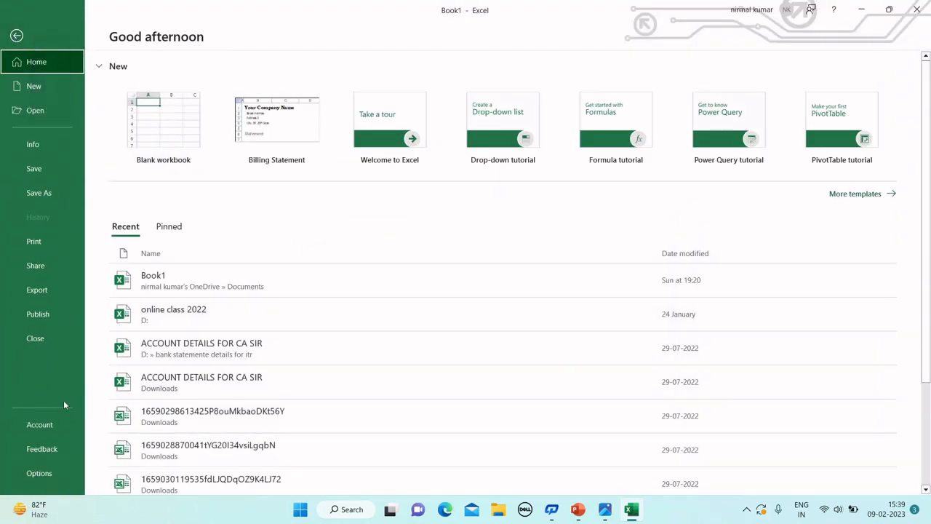
click(58, 241)
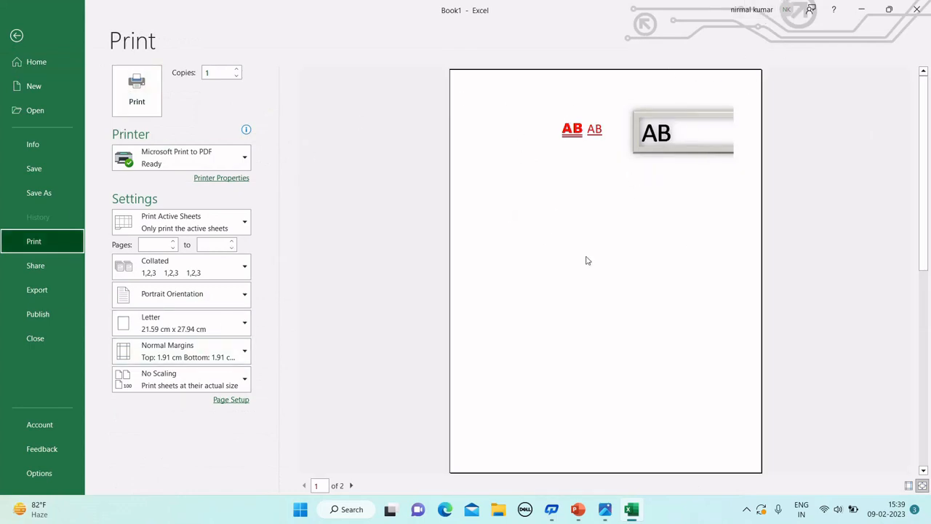
key(Escape)
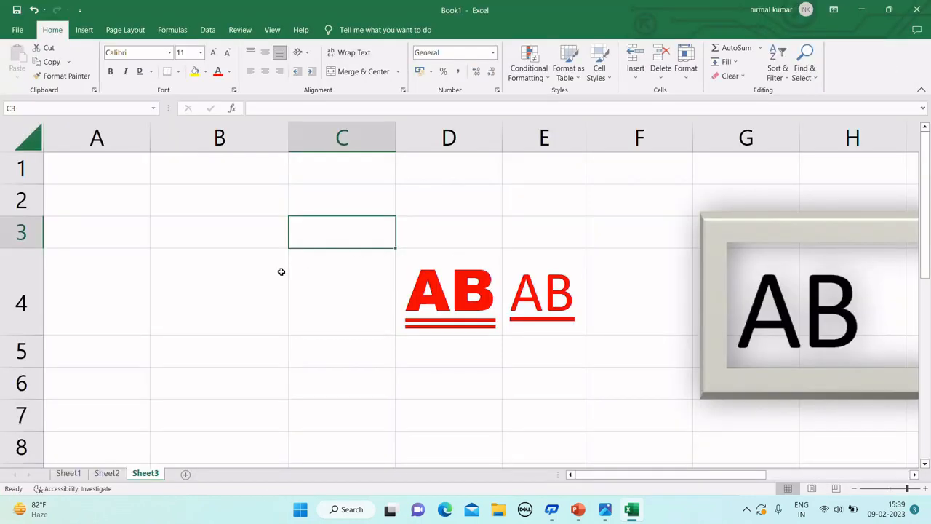
key(shift+Right)
key(shift+Right)
key(shift+Down)
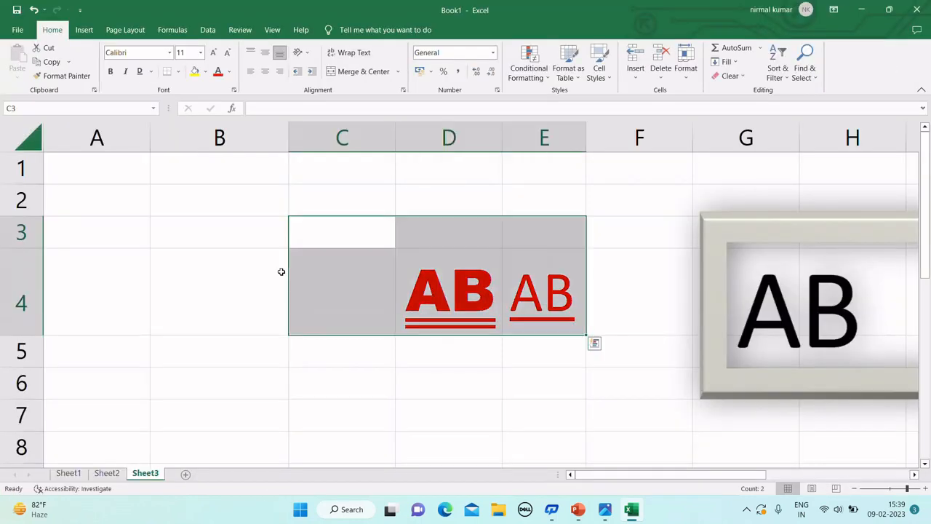
key(ctrl+q)
click(153, 273)
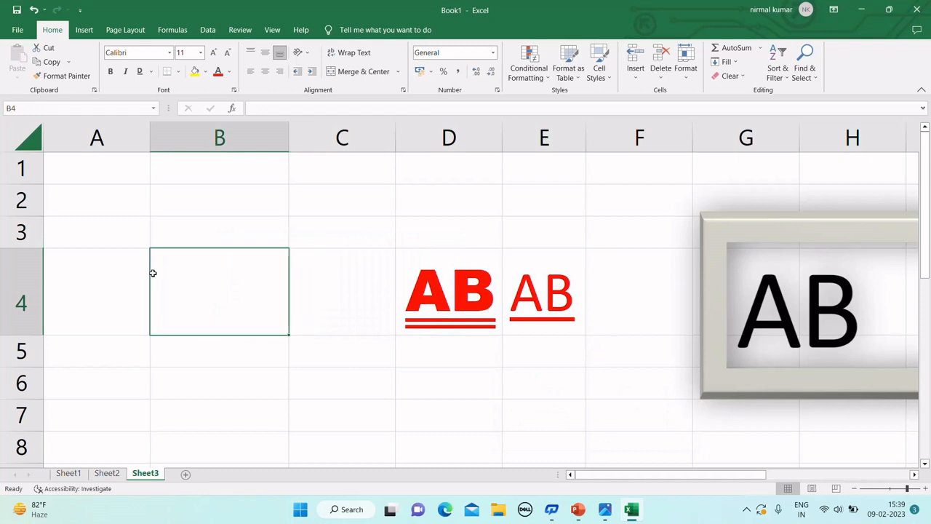
Apply All Borders to every cell of the sheet.
key(ctrl+a)
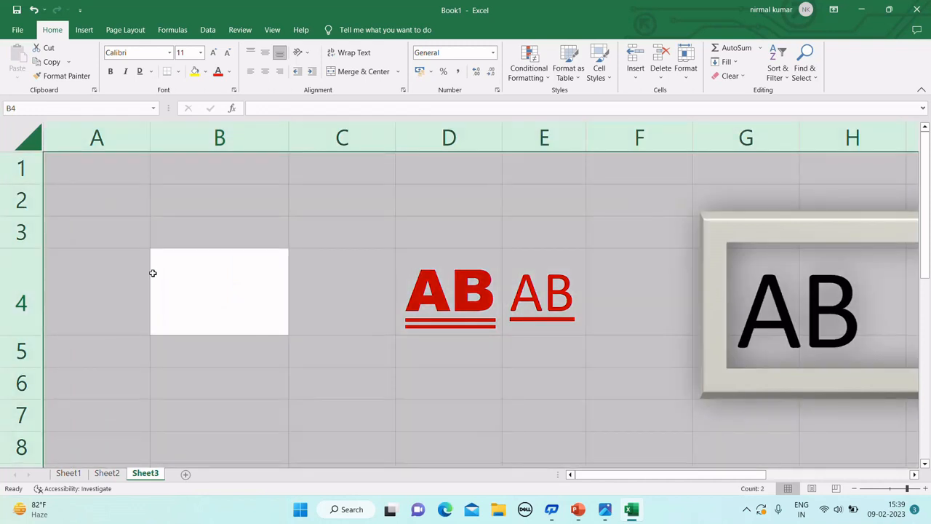
click(179, 74)
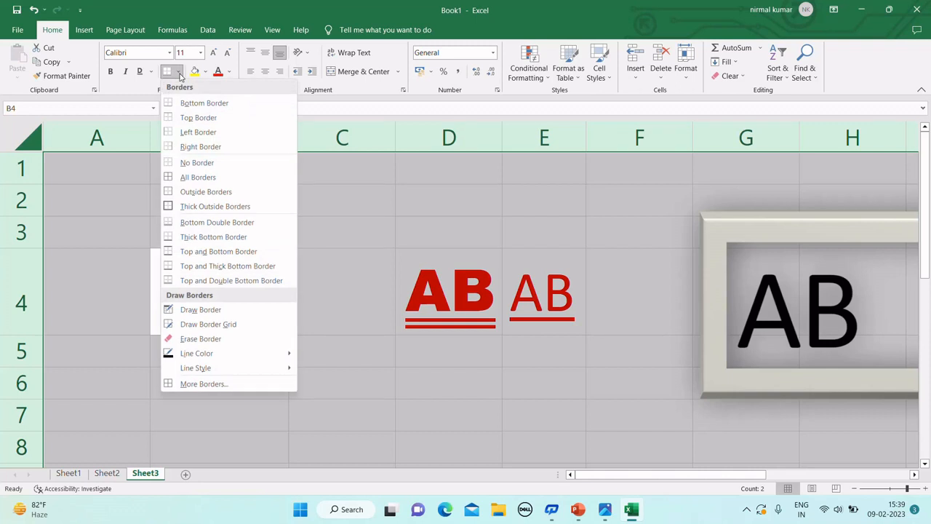
click(198, 178)
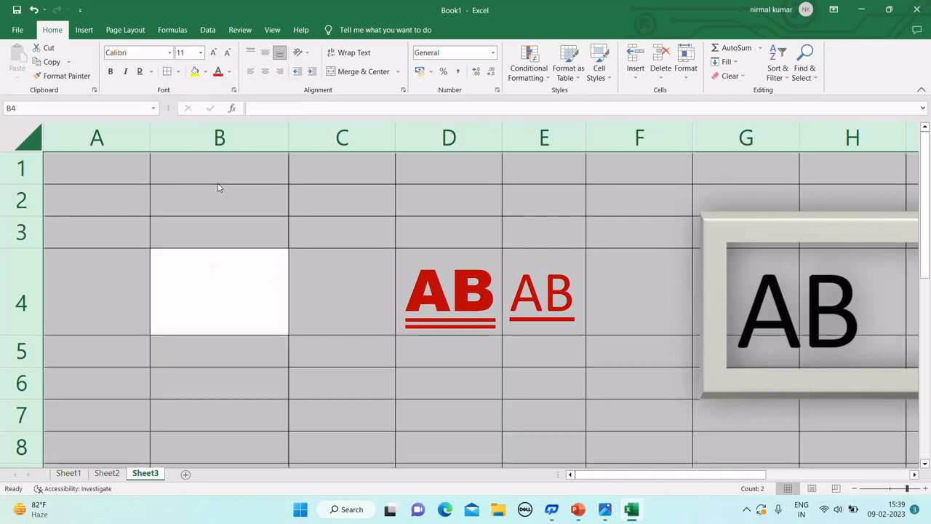
Examine how the bordered sheet appears in the print preview, and return to the worksheet.
click(18, 30)
click(33, 241)
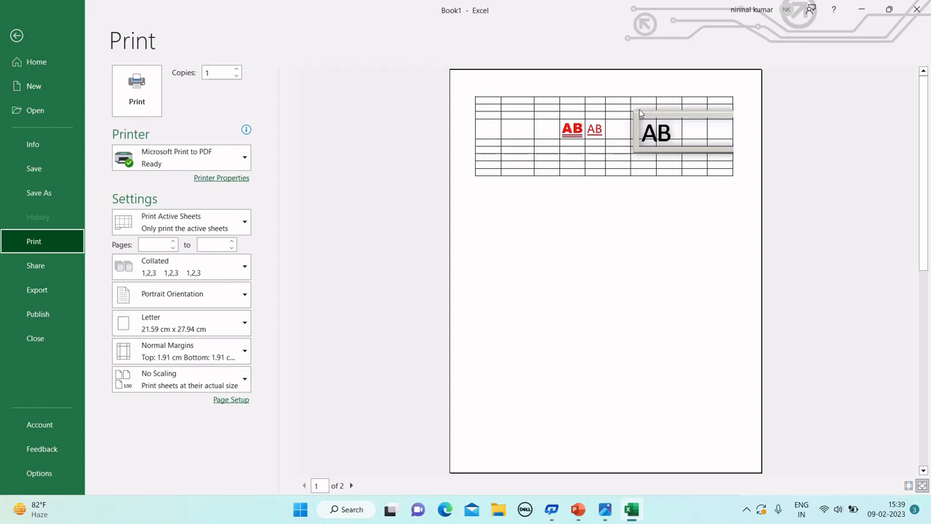
key(Escape)
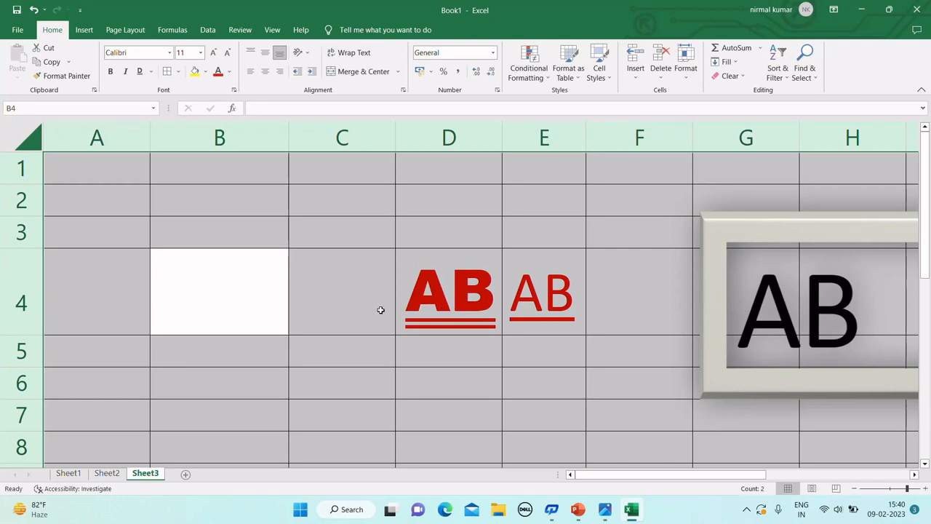
Review the available border options with cell B3 selected, without applying any.
click(253, 233)
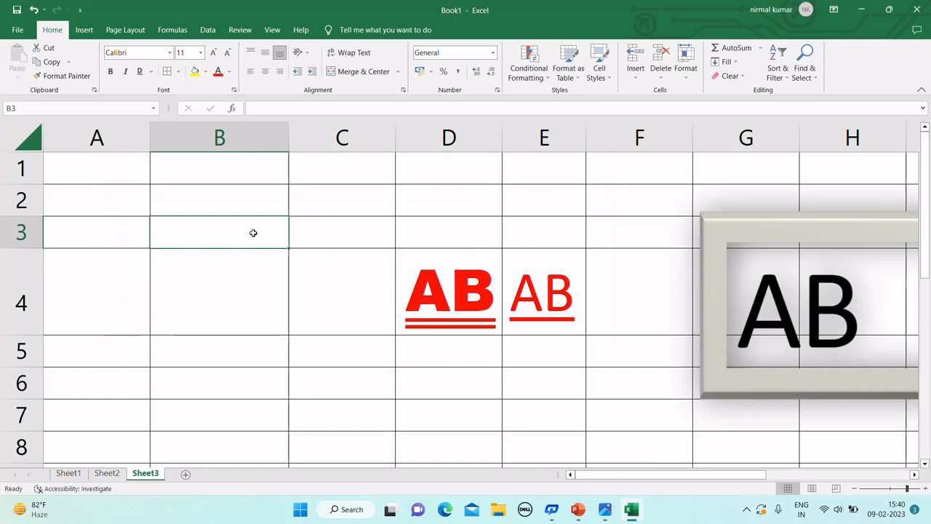
click(178, 72)
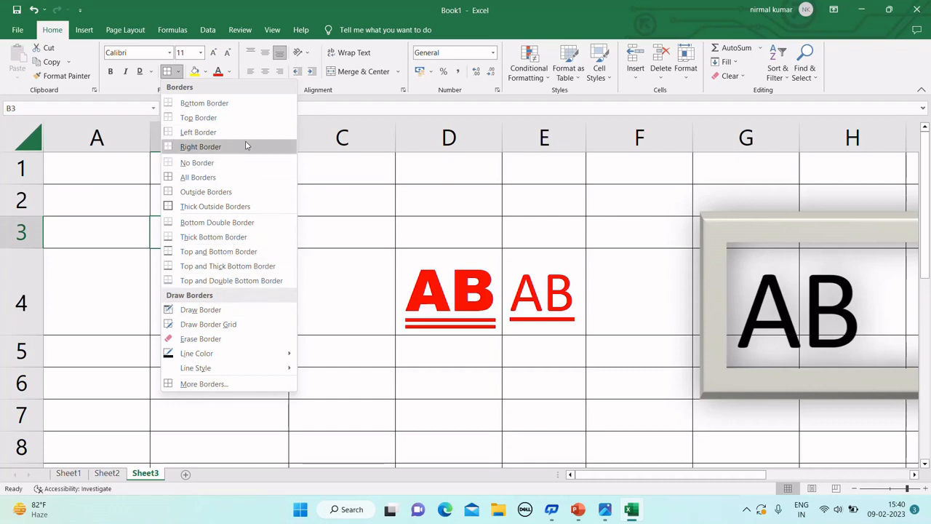
click(337, 231)
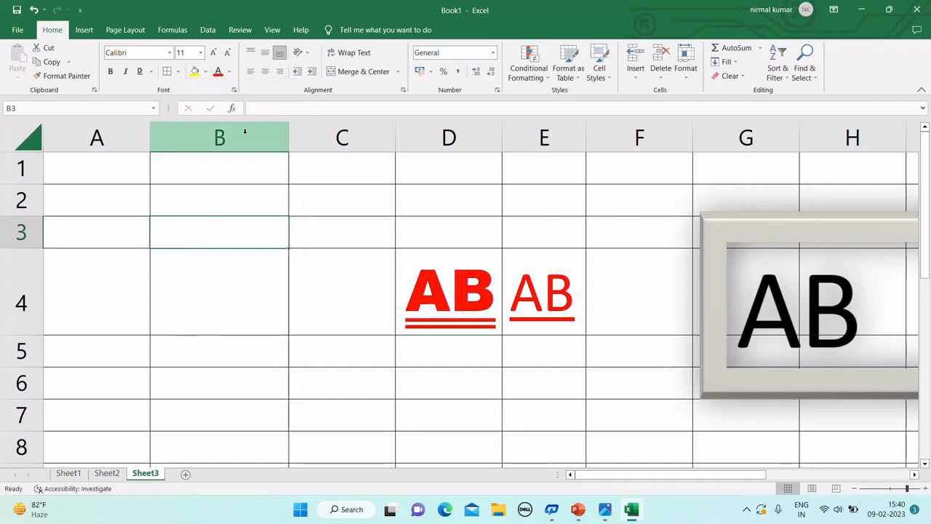
Fill cell D4 with the standard green colour.
click(470, 301)
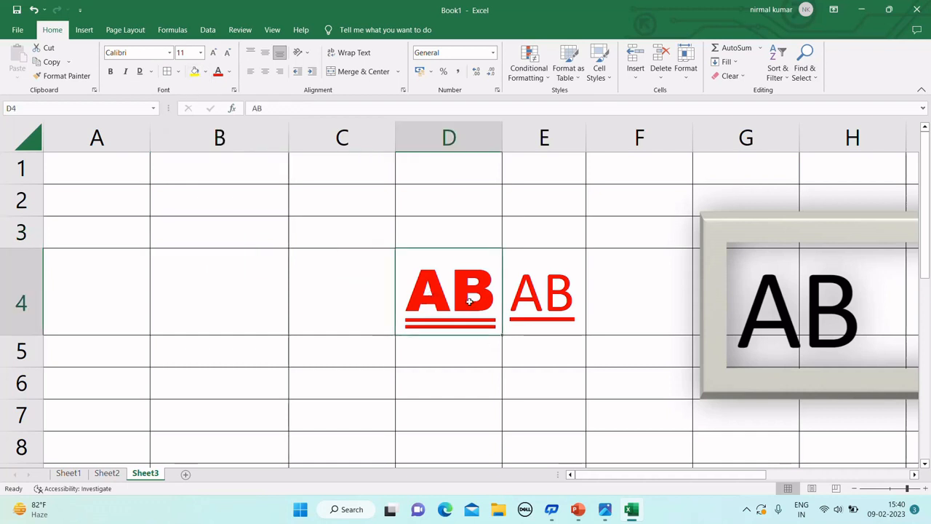
click(206, 71)
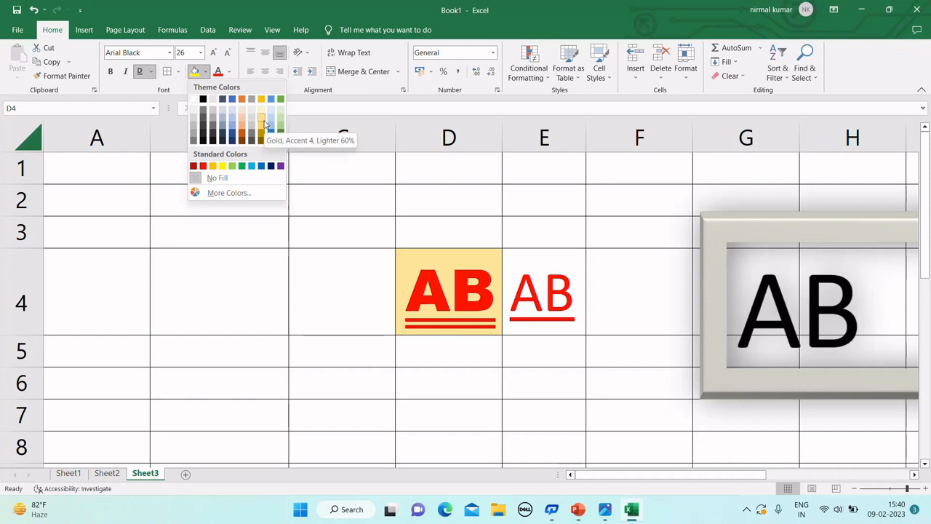
click(241, 168)
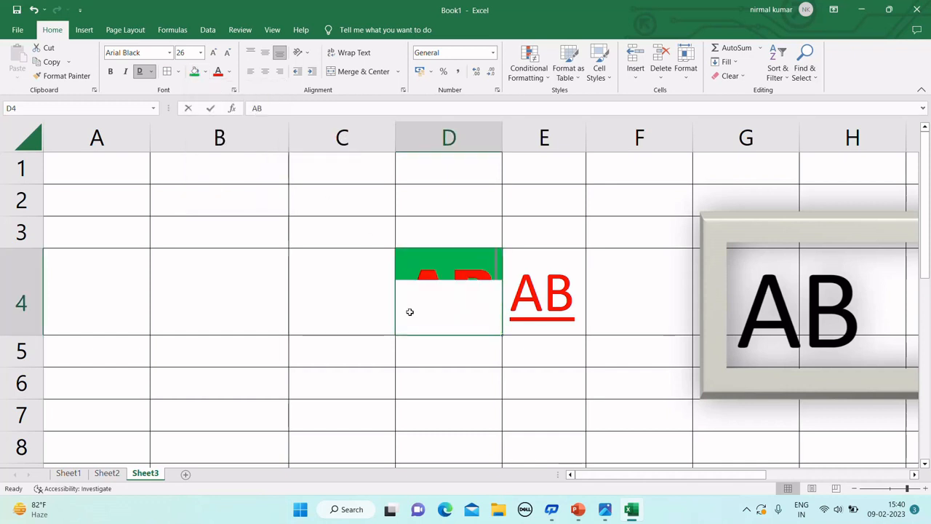
double_click(409, 312)
click(229, 71)
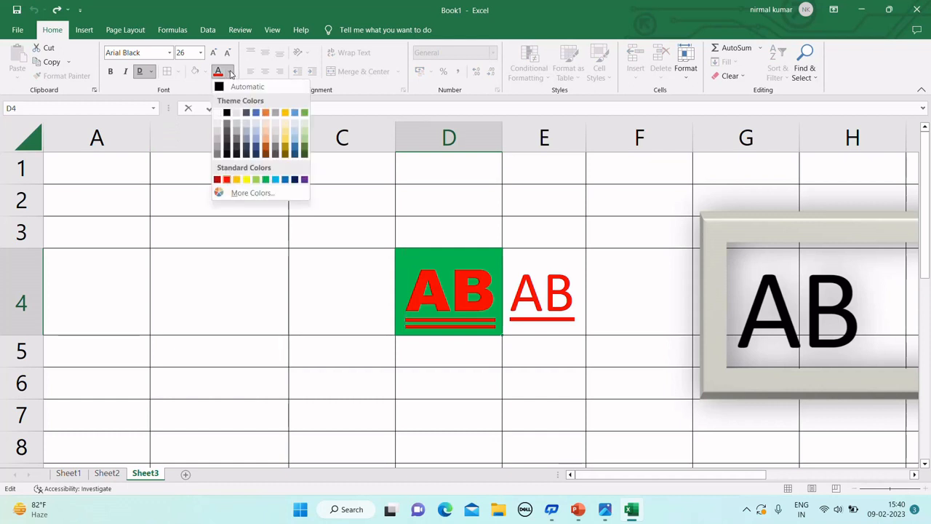
click(476, 323)
click(428, 382)
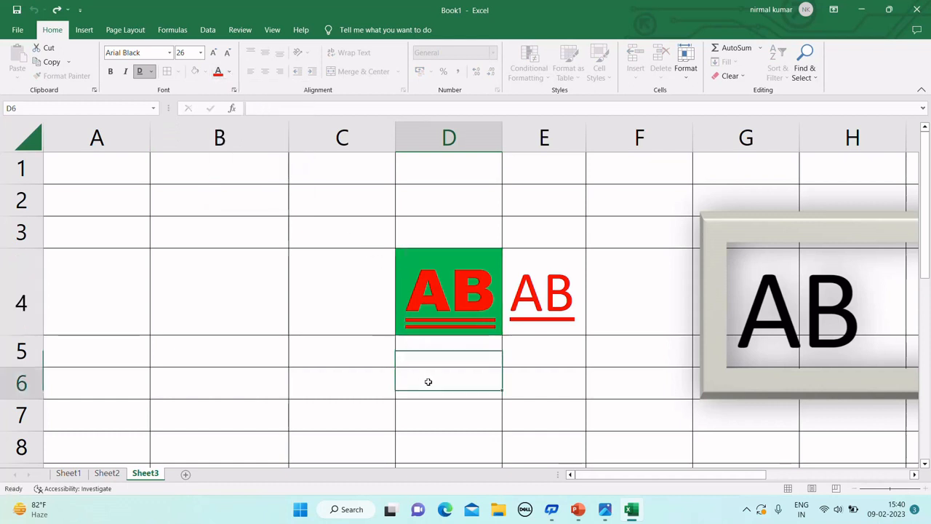
Set the font colour of the AB text in cell D4 to white.
click(433, 295)
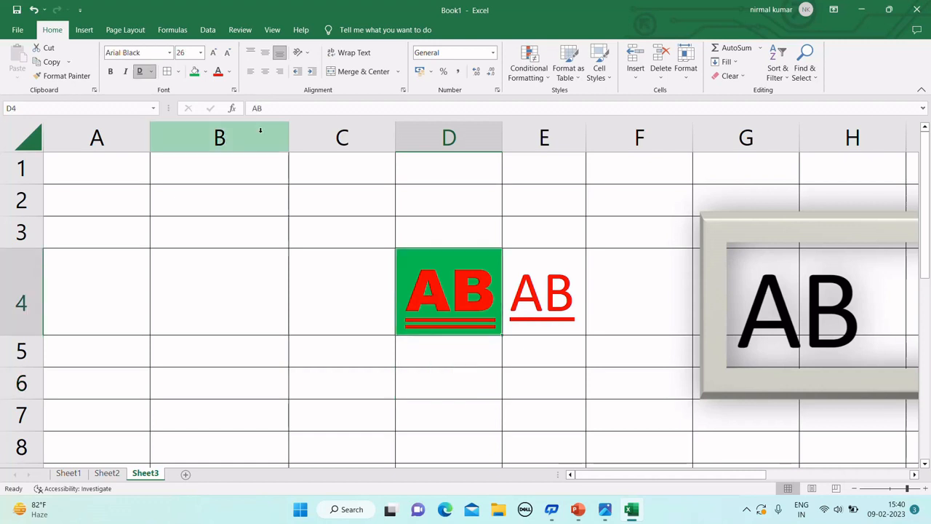
click(230, 72)
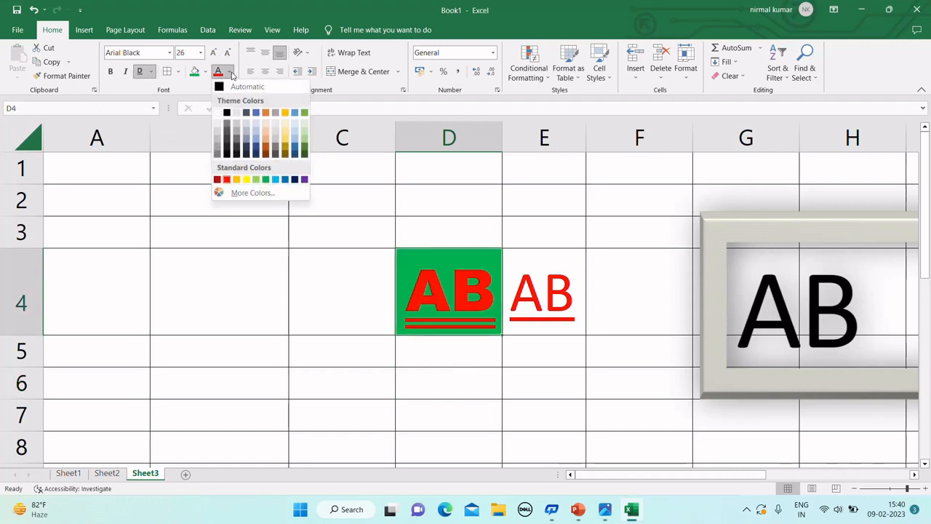
click(217, 112)
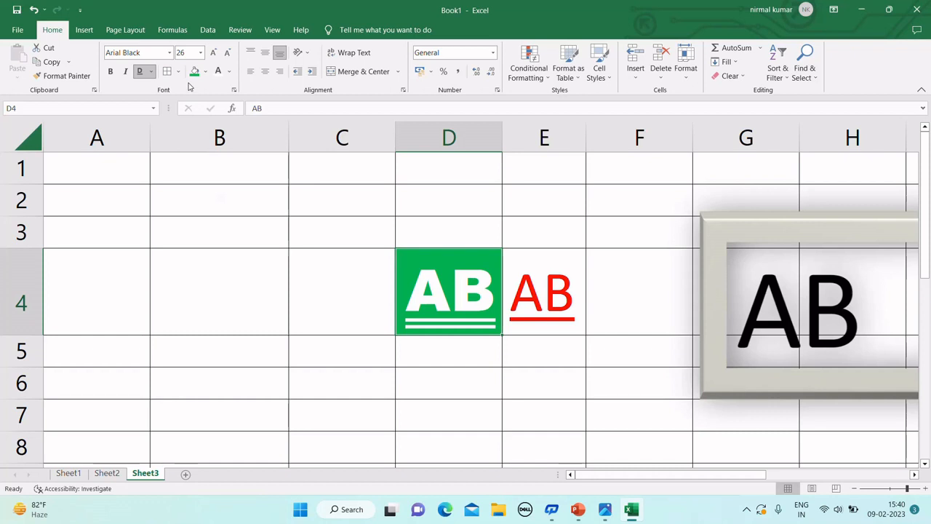
Increase the font size of the AB text in cell D4 to 36.
click(200, 52)
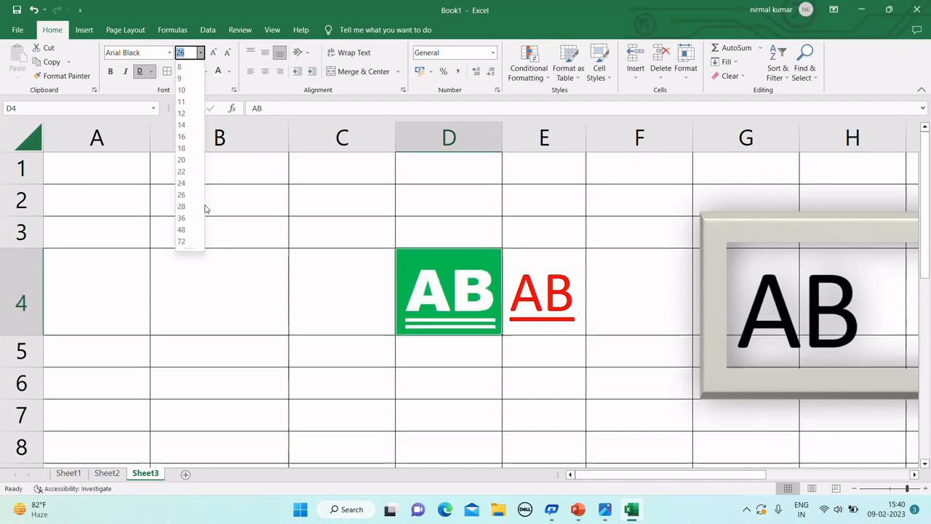
click(268, 220)
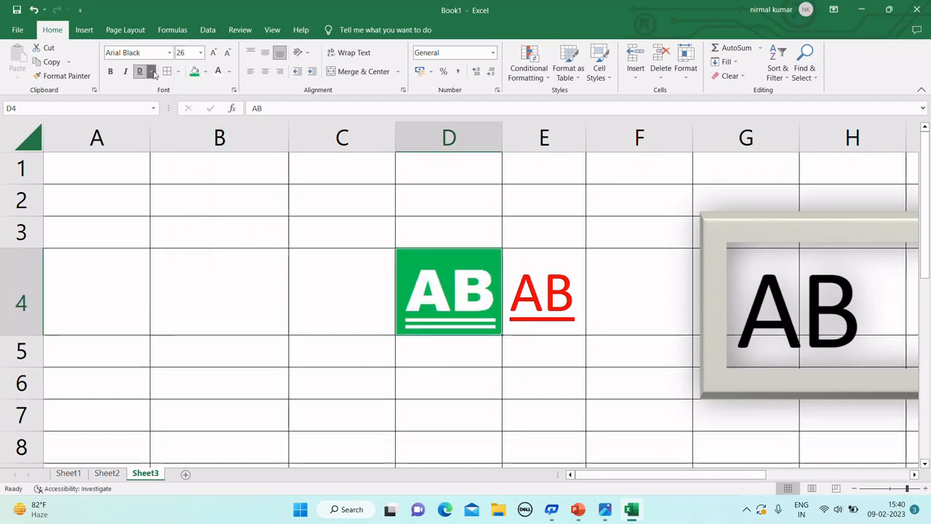
click(214, 53)
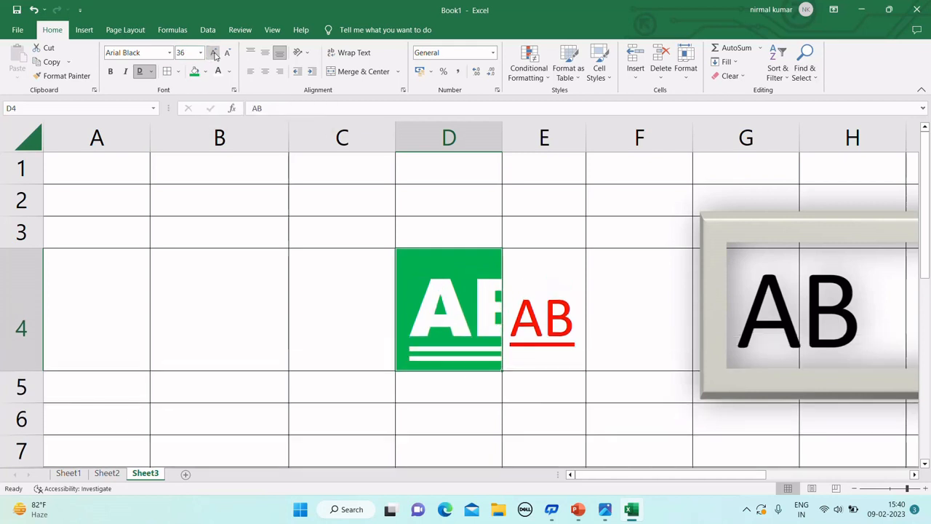
Reduce the font size of the AB text in cell D4 to 22.
click(214, 53)
click(229, 53)
click(229, 53)
click(228, 53)
click(228, 53)
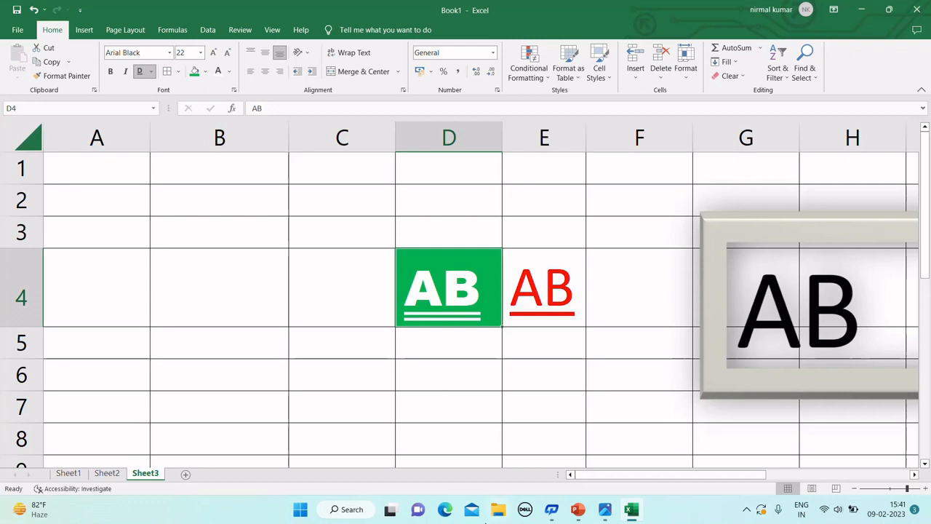
click(555, 402)
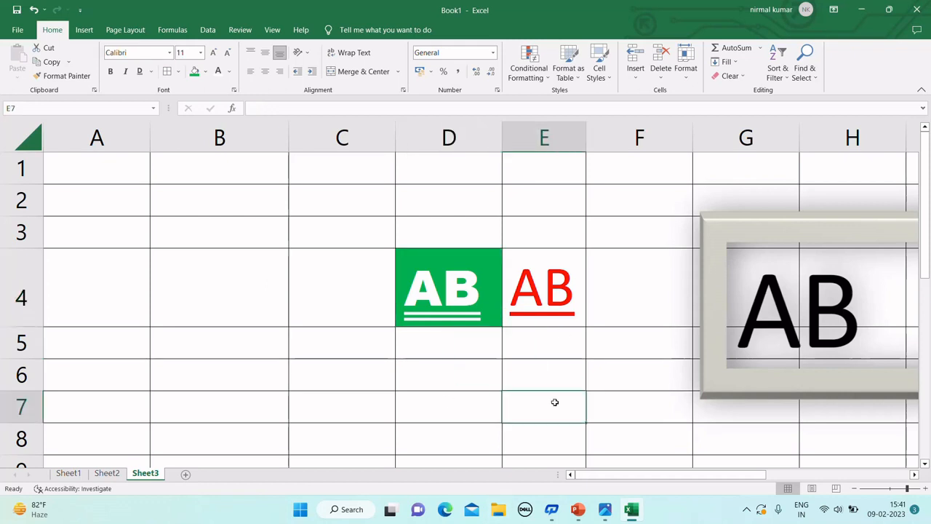
Enter the addition formula =5+5 in cell B3.
click(166, 229)
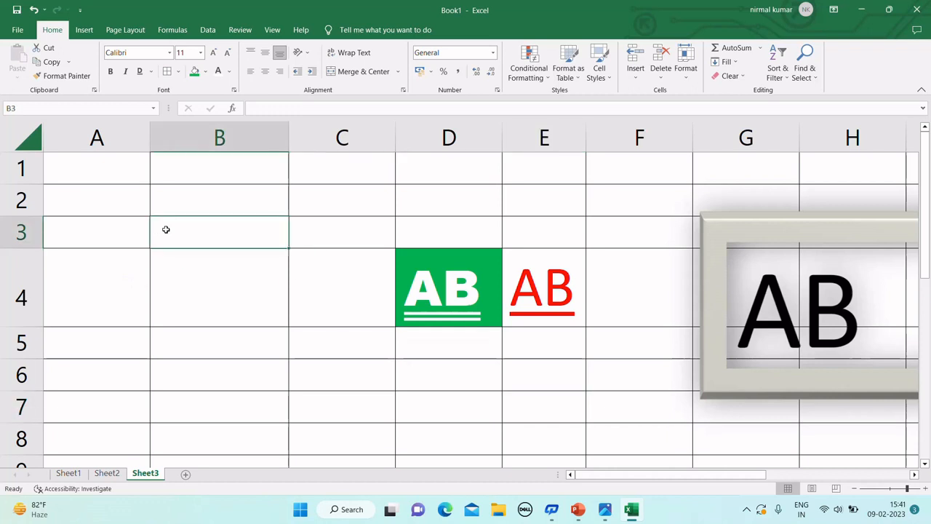
text(=5+5)
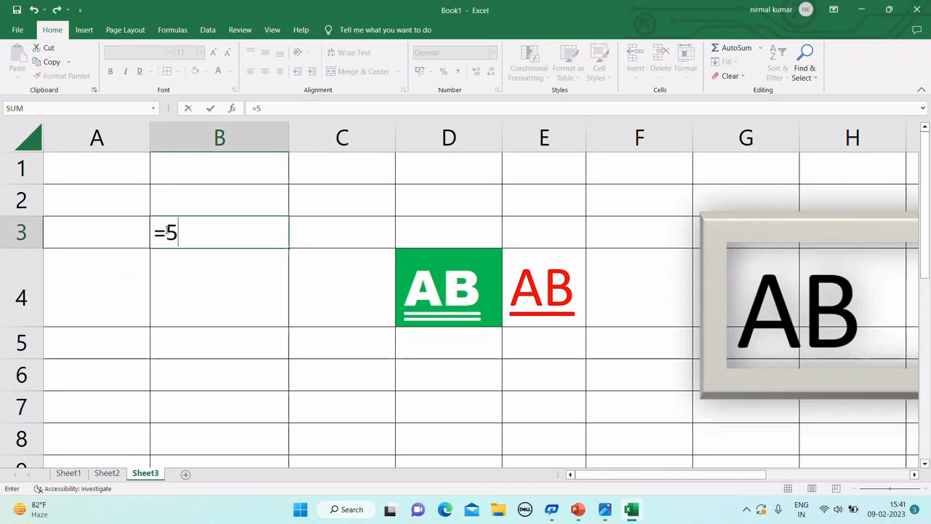
key(Return)
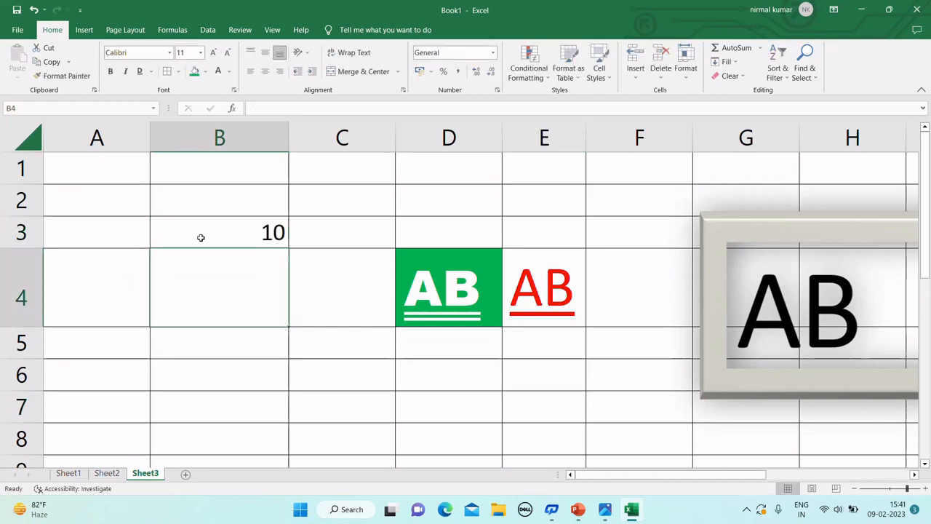
click(202, 237)
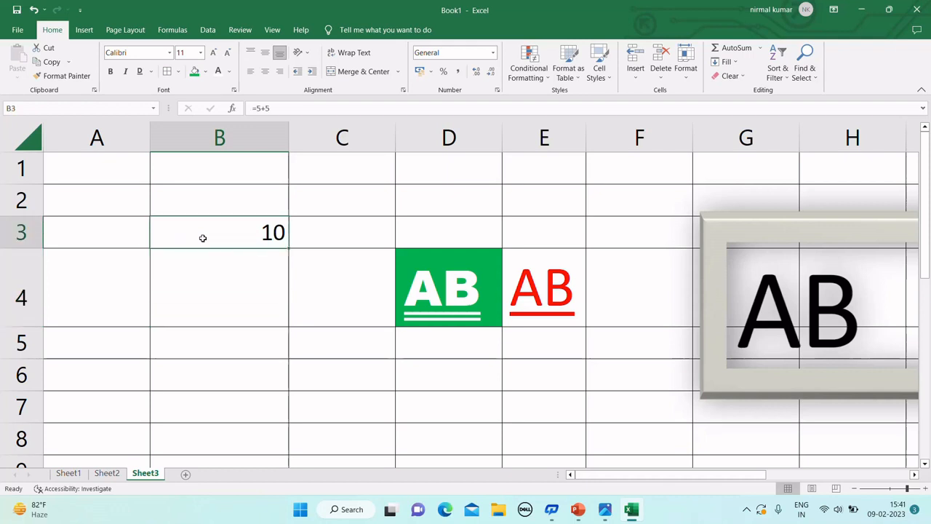
Enter the subtraction formula =80-60 in cell B4.
click(205, 269)
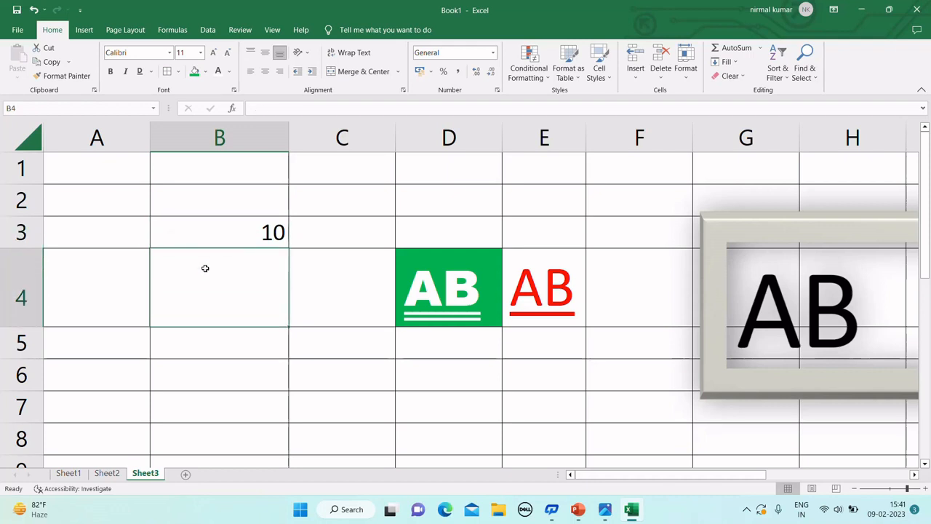
text(=)
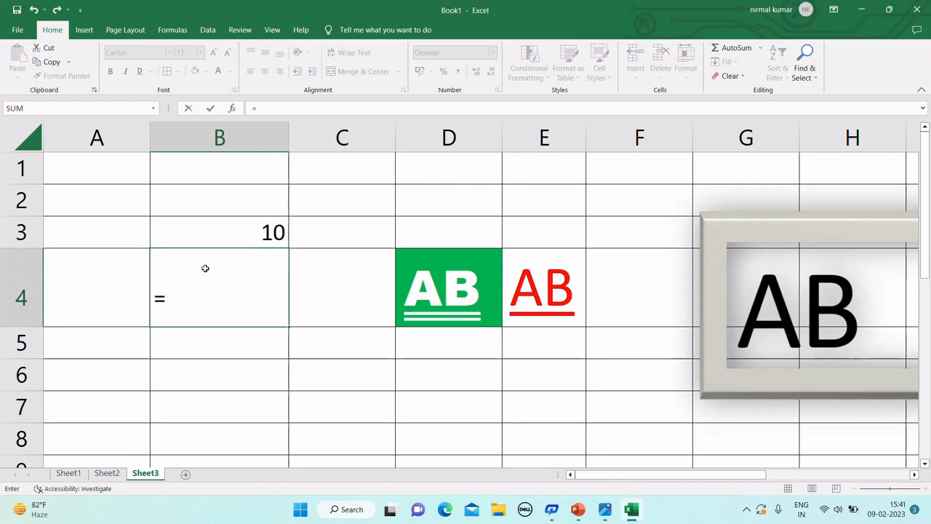
text(80-60)
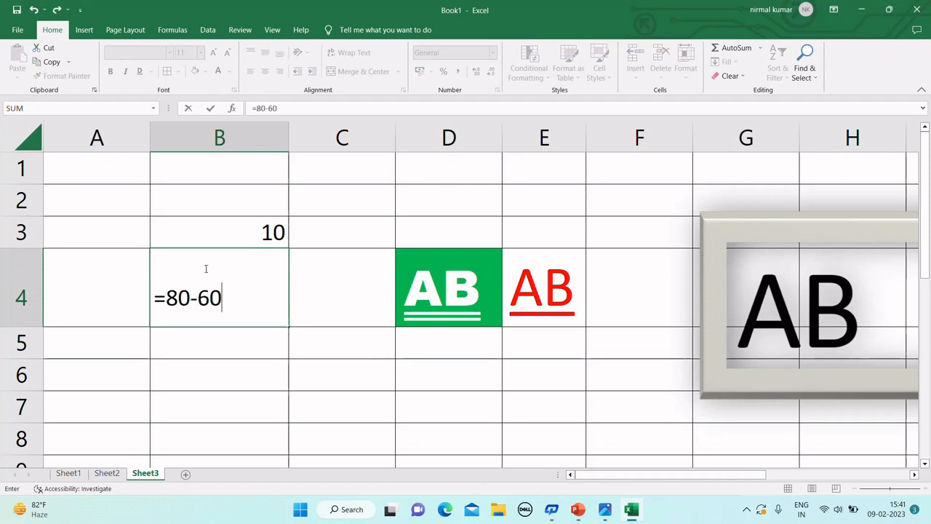
key(Return)
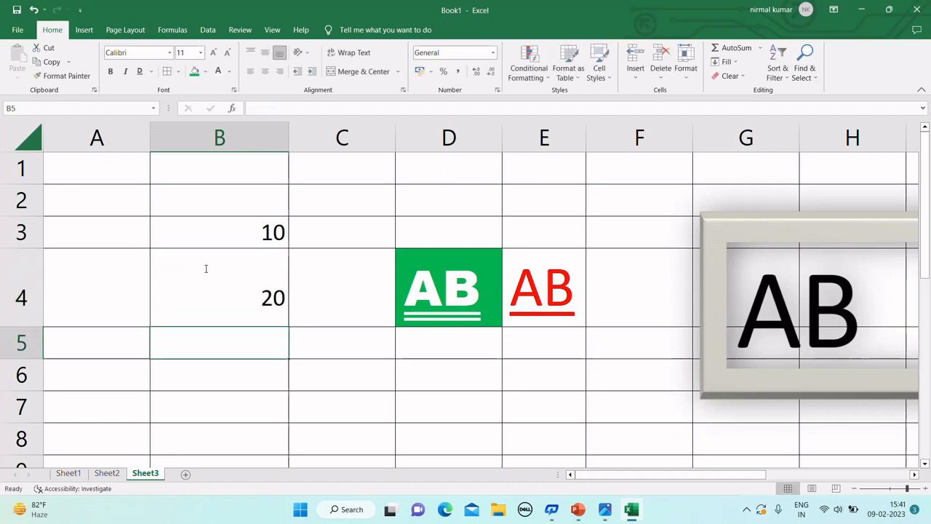
click(245, 280)
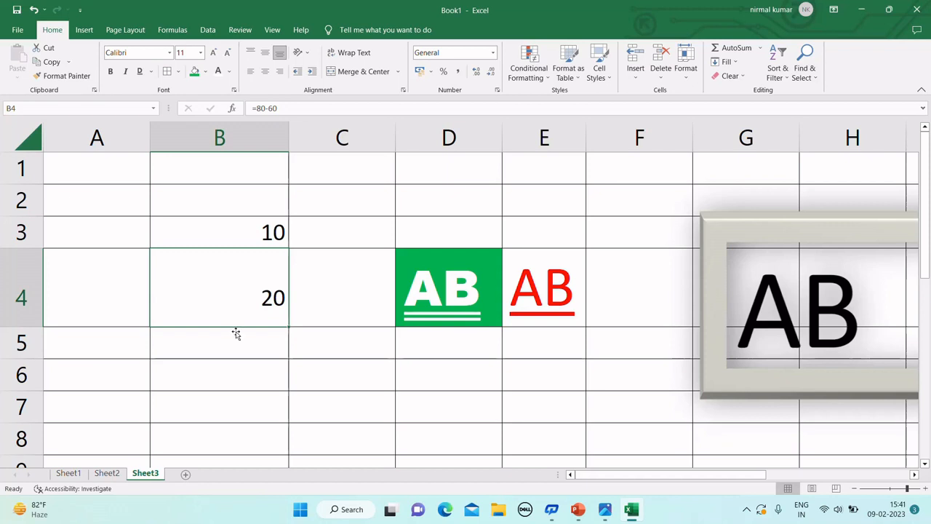
Launch Word with the WINWORD command and create a blank document.
key(super+r)
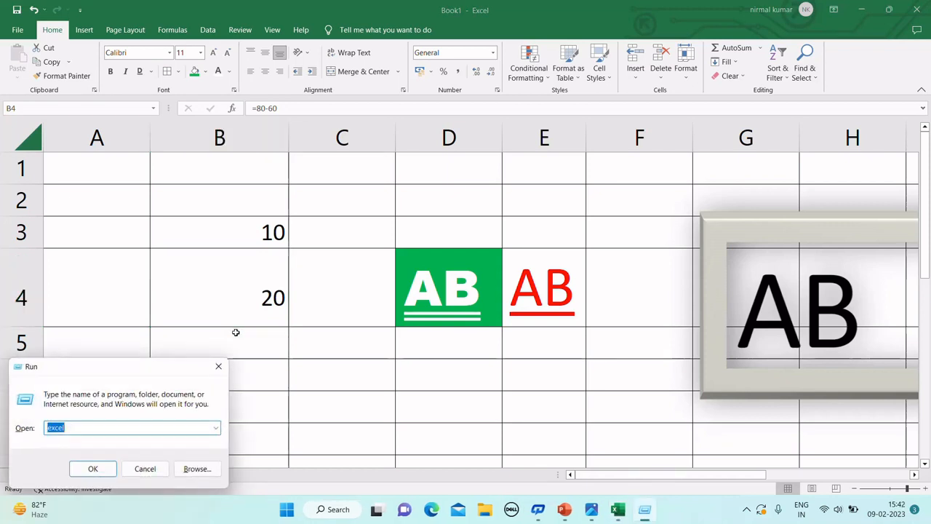
text(WINWORD)
key(Return)
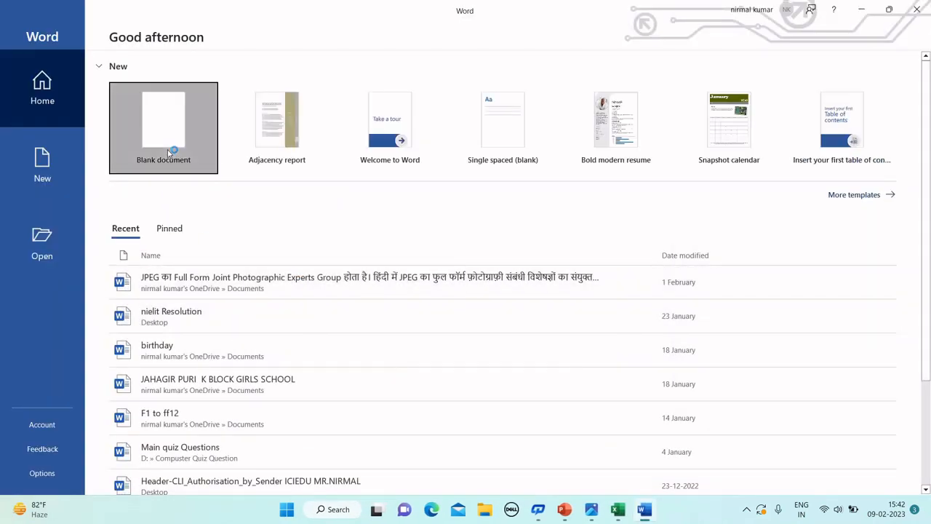
click(169, 152)
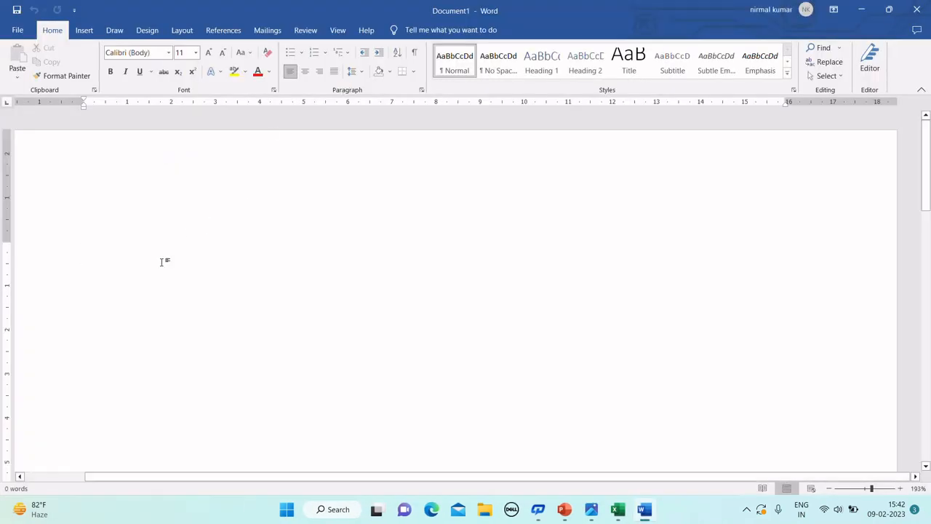
Try to calculate =80-60 in the blank Word document, and close Word without saving.
text(=)
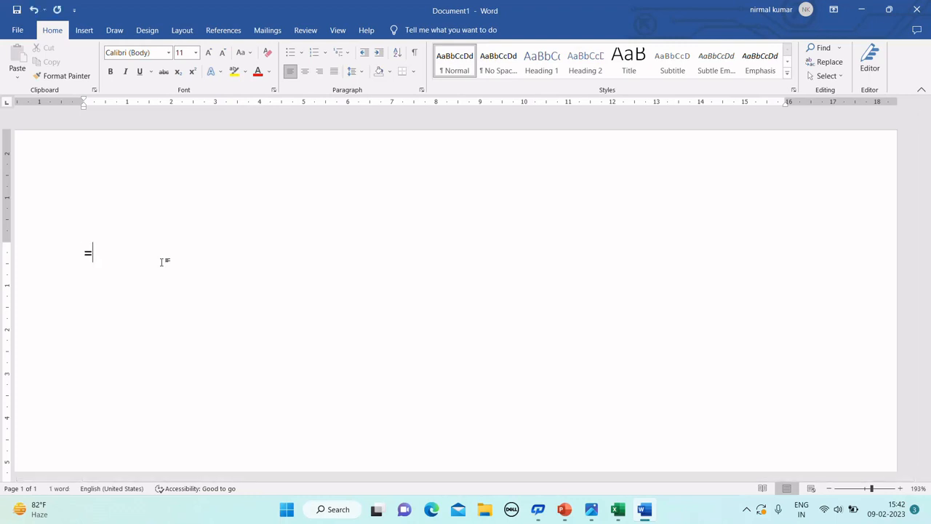
text(80-60)
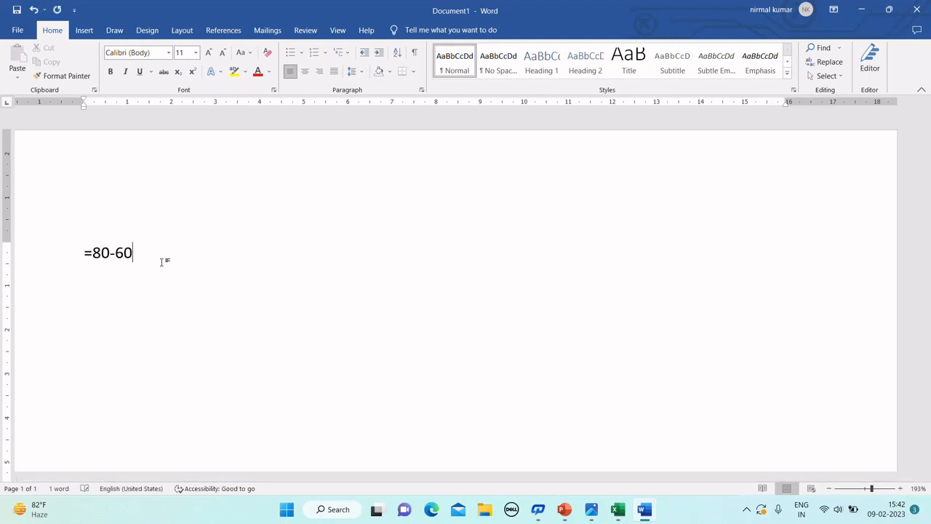
key(Return)
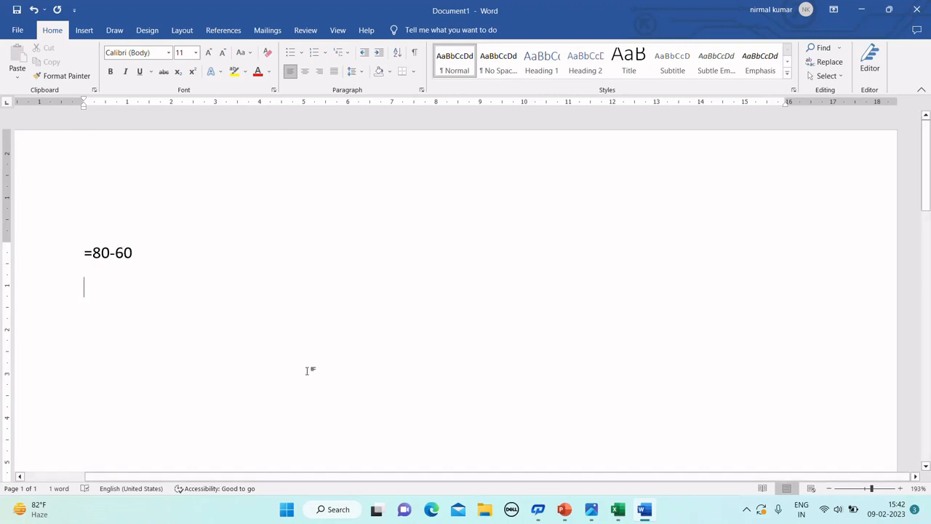
click(915, 11)
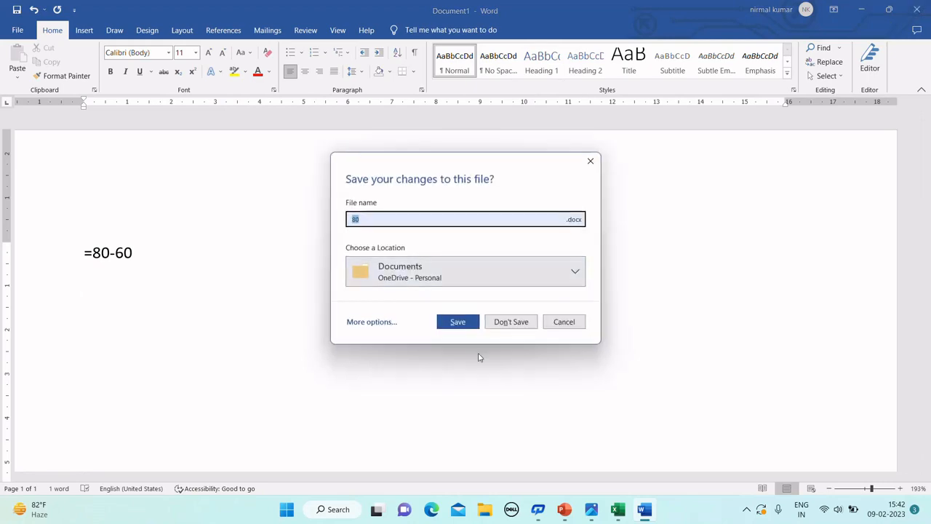
click(490, 325)
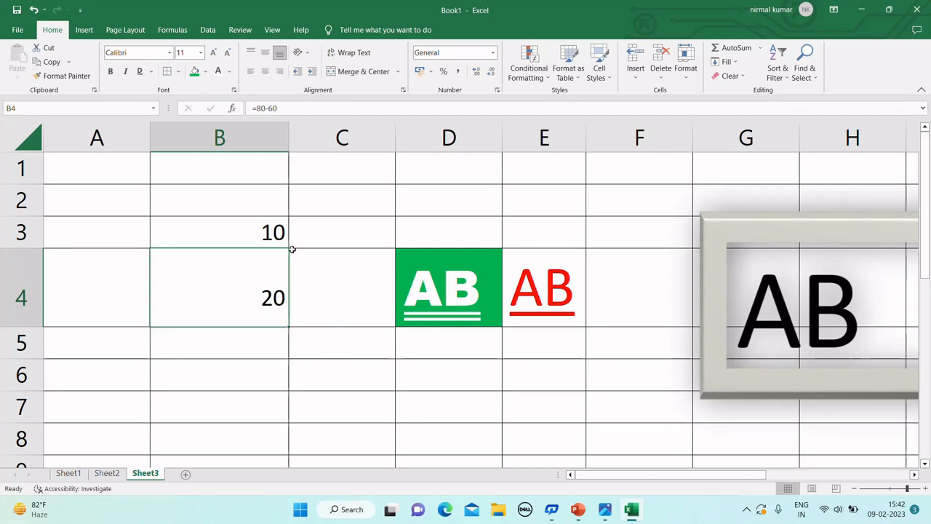
Re-enter the formula =5+5 in cell B3 of Sheet3 in Excel.
click(209, 213)
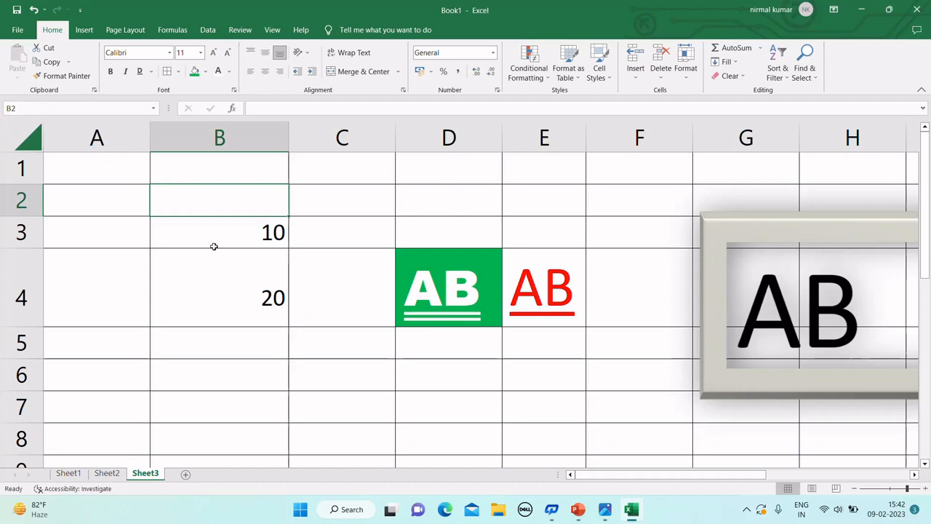
click(222, 223)
text(=5+5)
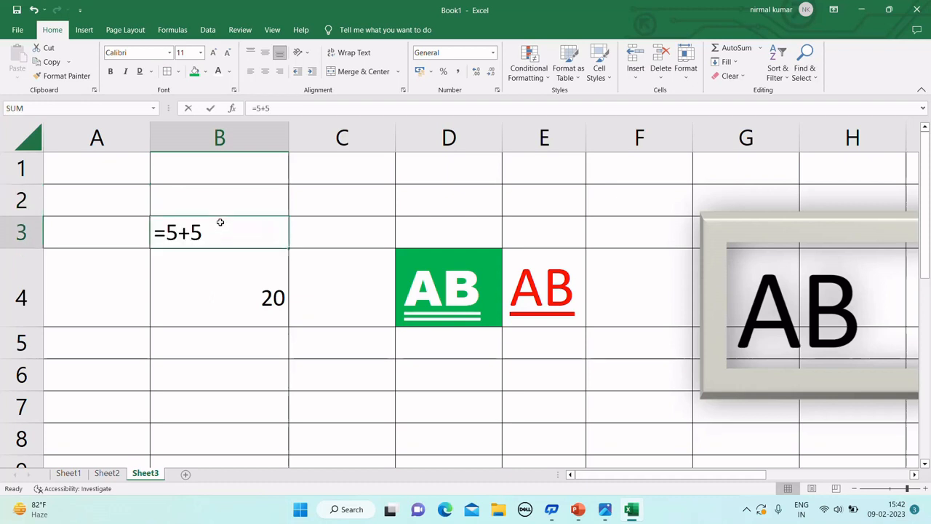
click(385, 231)
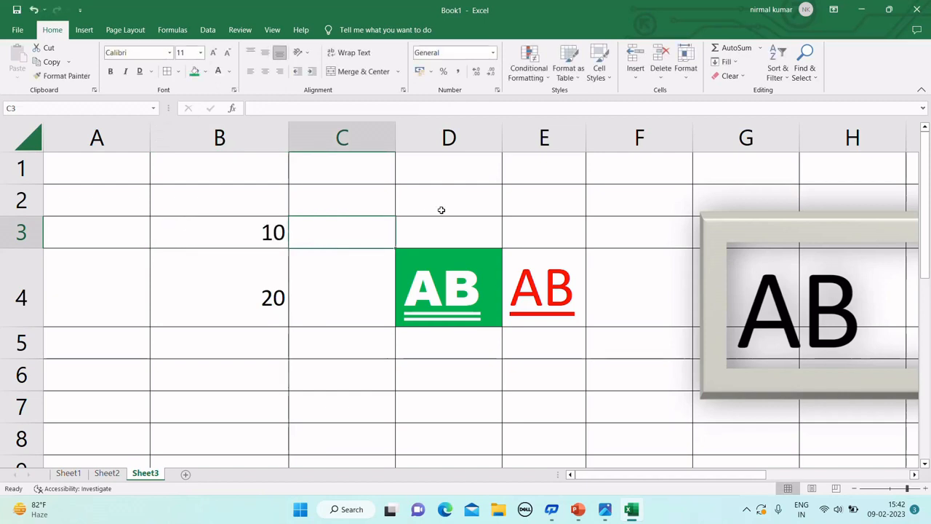
Create a new blank workbook and switch back to Book1.
key(ctrl+n)
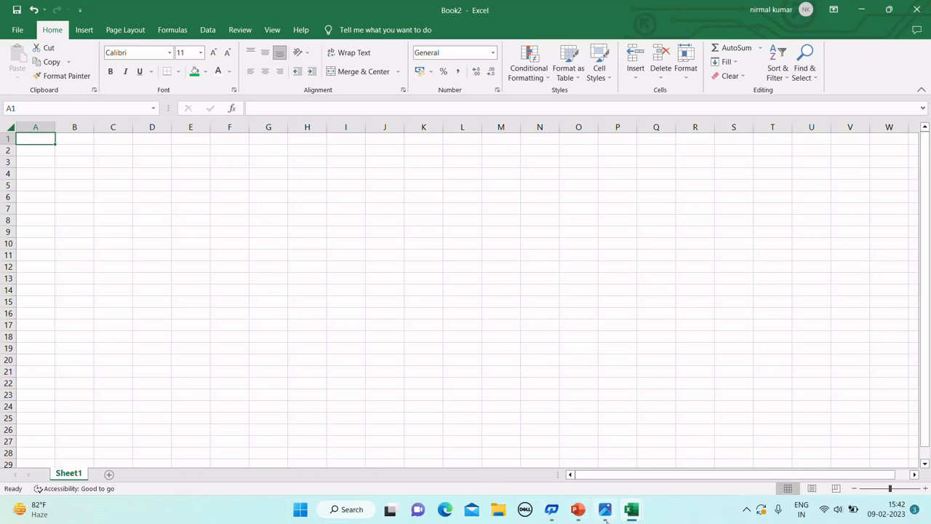
mouse_move(632, 516)
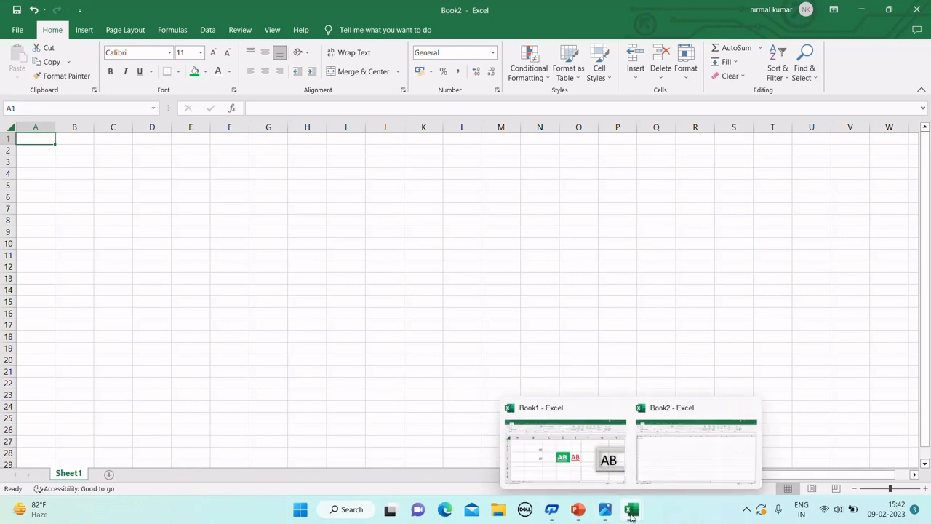
click(564, 441)
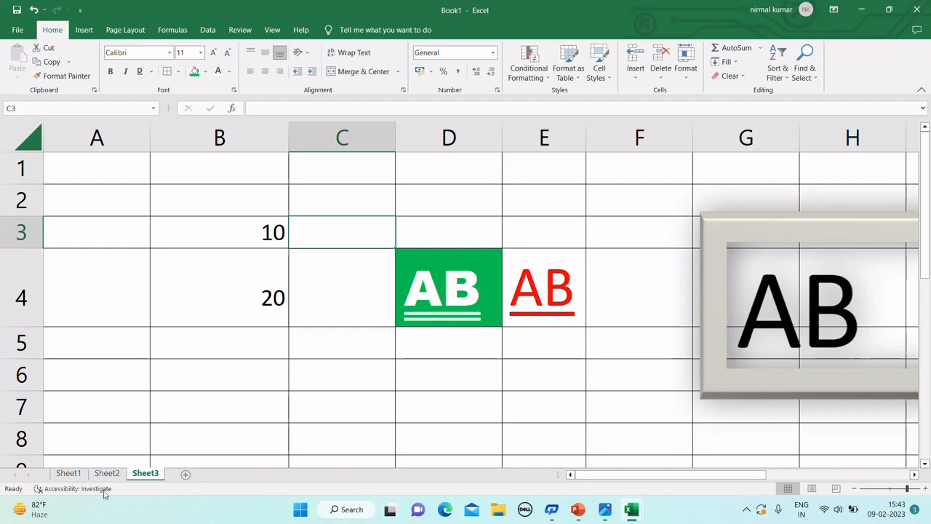
Enter CABLE RENT in cell A2 and HOUSE RENT in cell A3 of Sheet1.
click(67, 474)
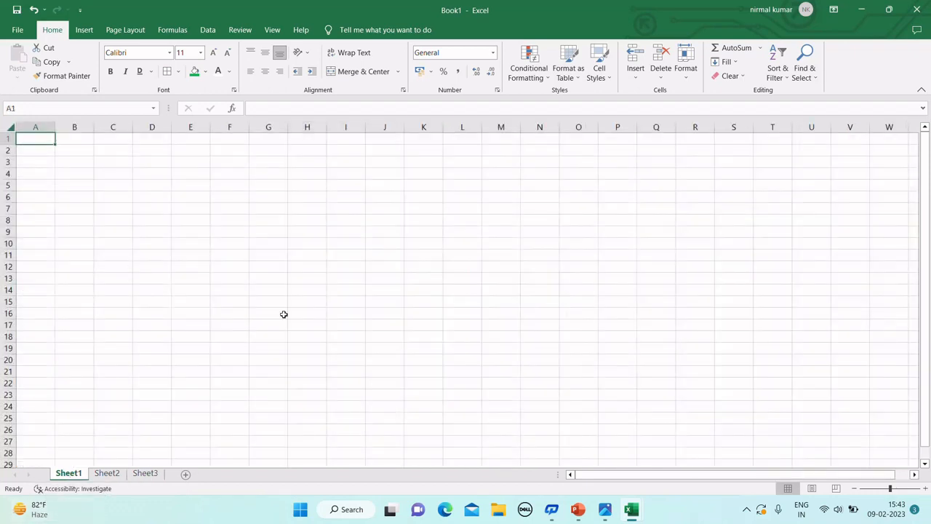
click(905, 488)
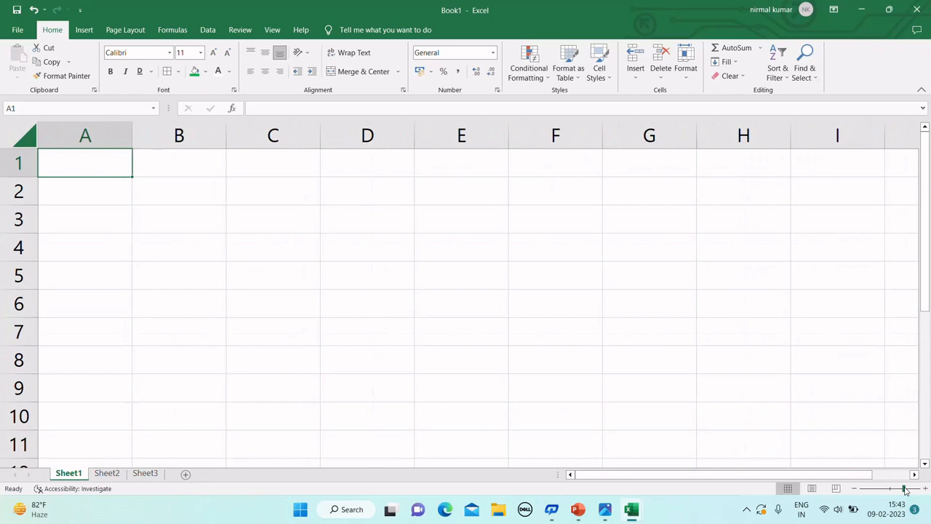
click(136, 217)
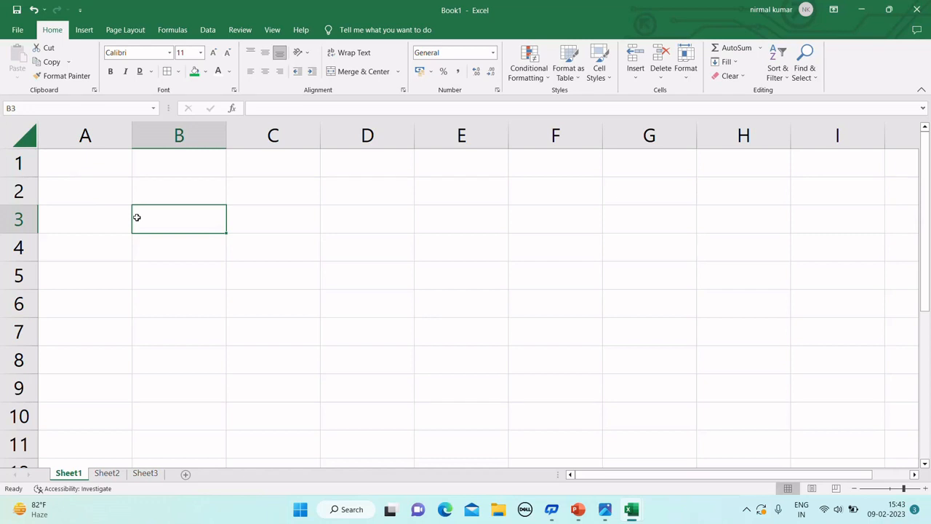
key(Left)
key(Up)
key(Right)
key(Left)
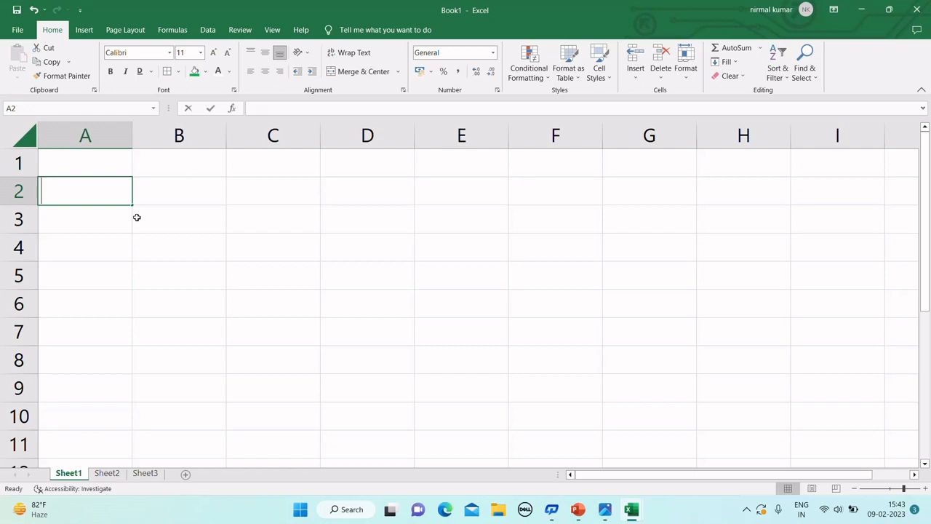
text(CABLE)
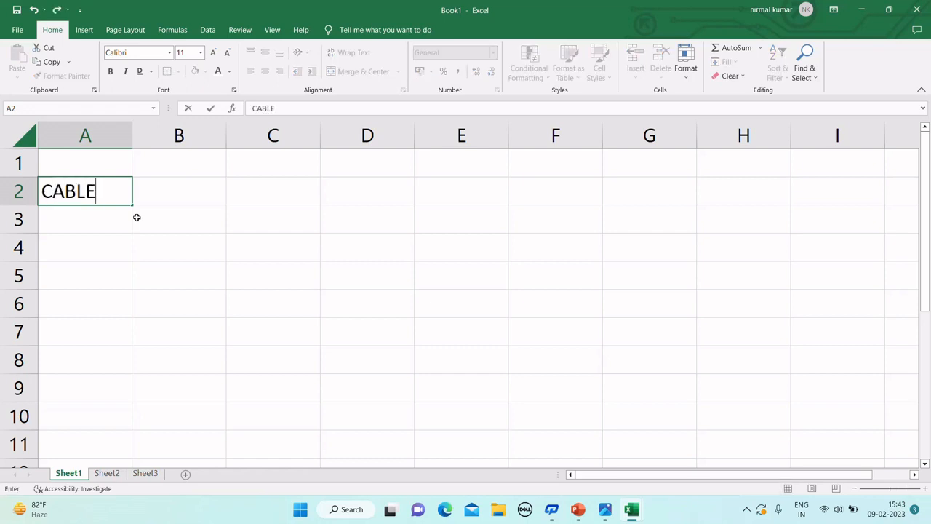
text( RENT)
key(Return)
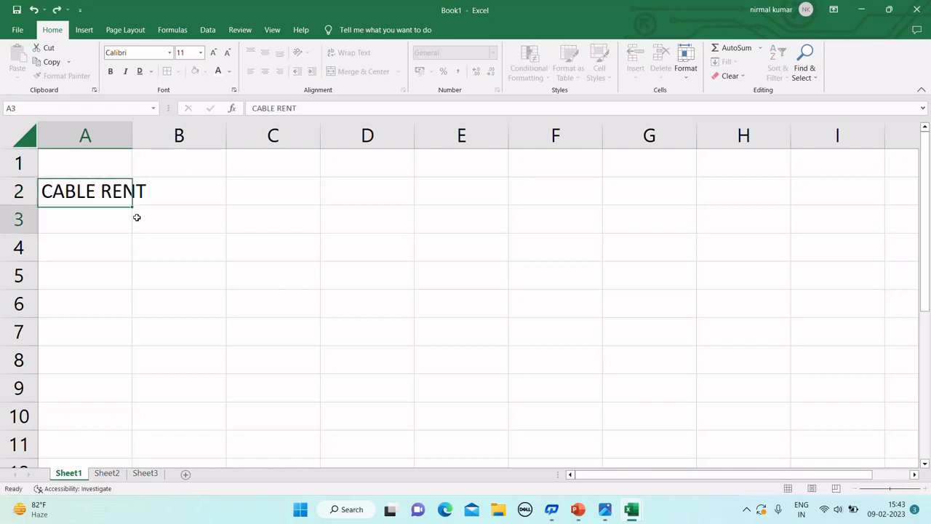
text(HOUSE RENT)
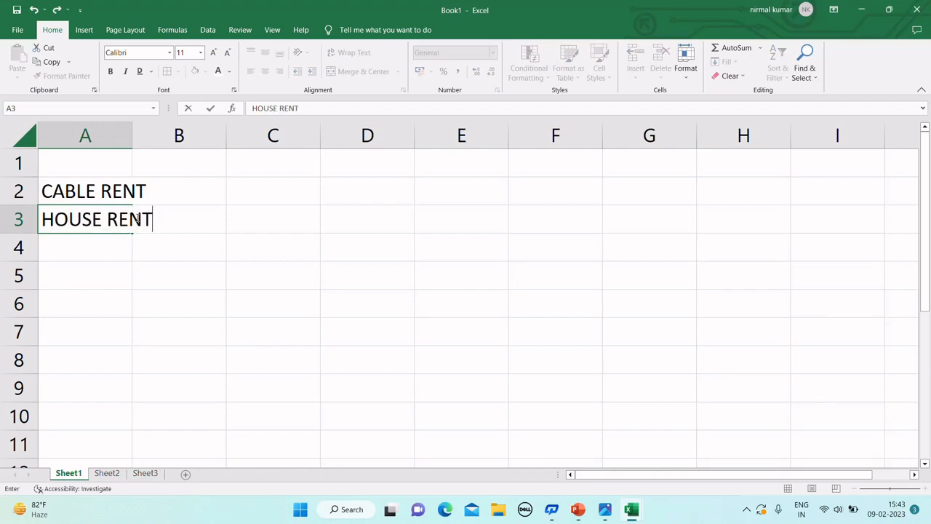
key(Return)
Enter ELRECTRICITY BILL in cell A4.
text(EL)
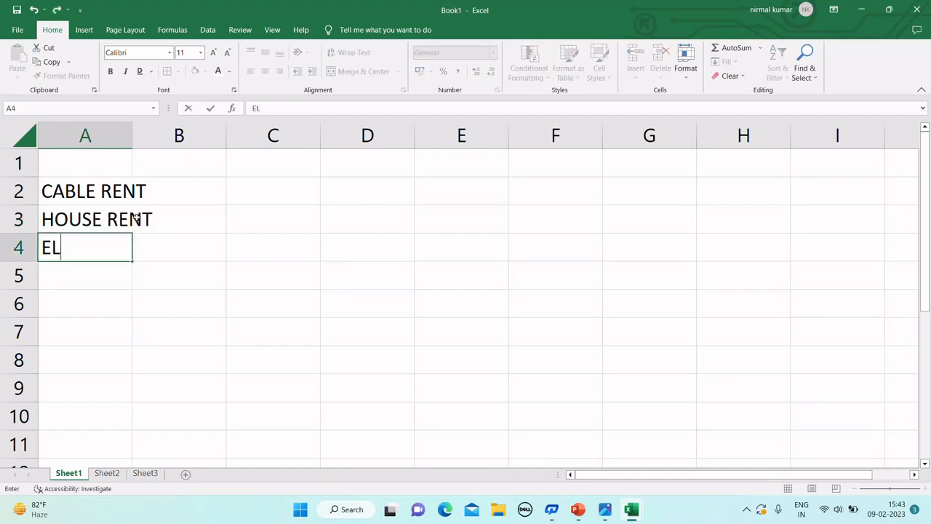
text(RECTCIT)
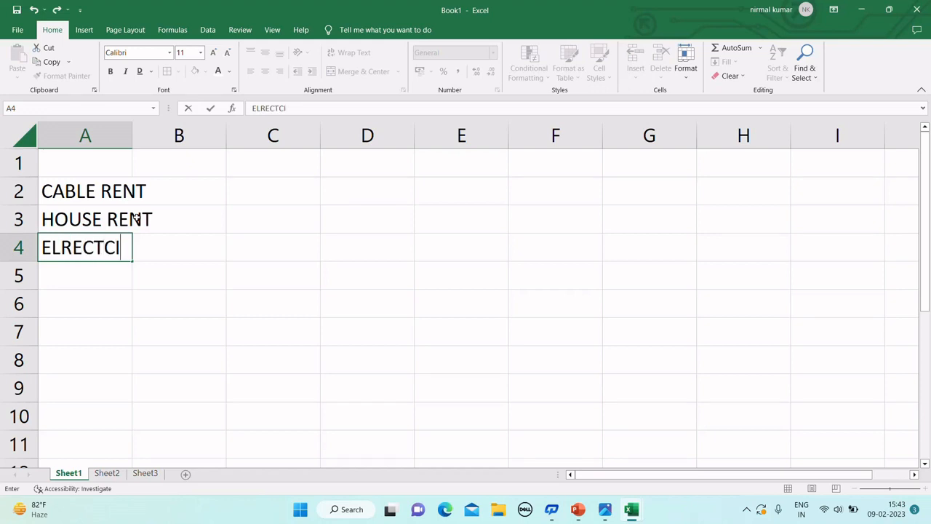
key(BackSpace)
key(BackSpace)
key(BackSpace)
text(RICITY BILL)
key(Return)
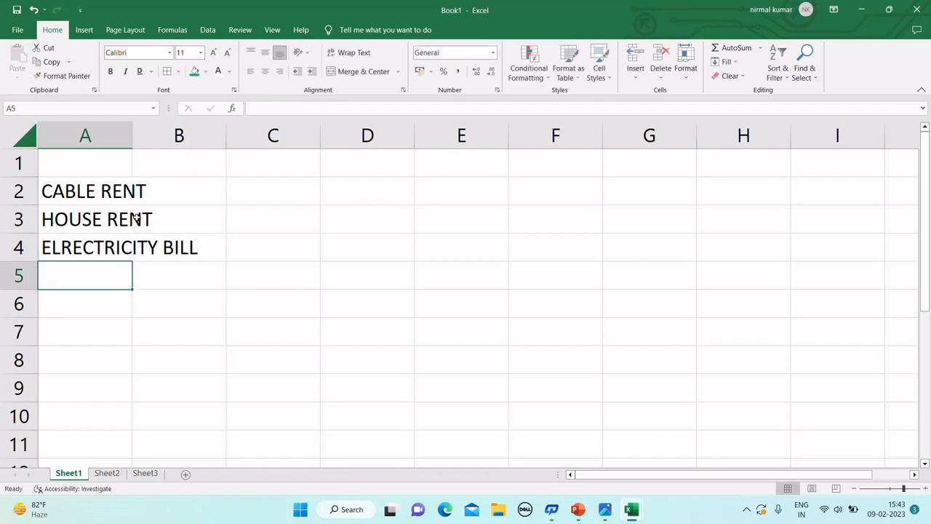
Enter PHONE BILL in cell A5 and autofit the width of column A to its text.
text(PHONE)
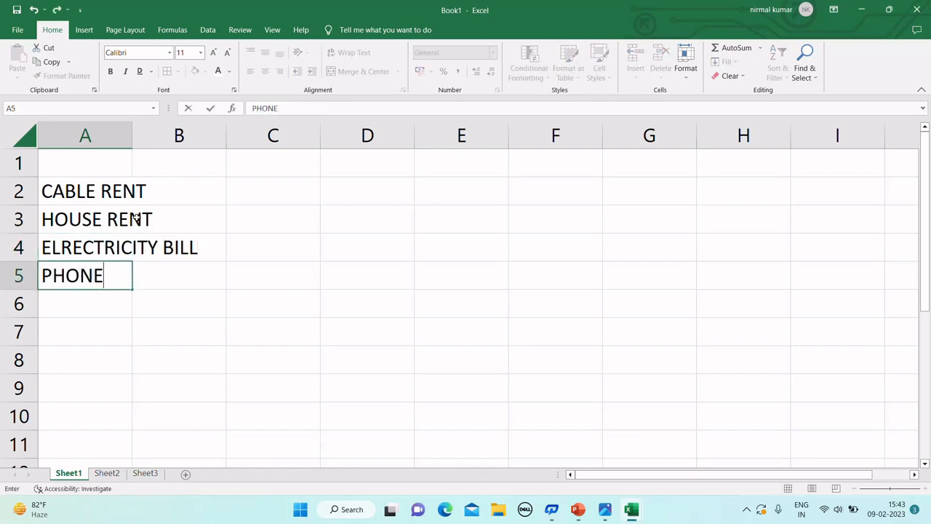
text( BILL)
key(Return)
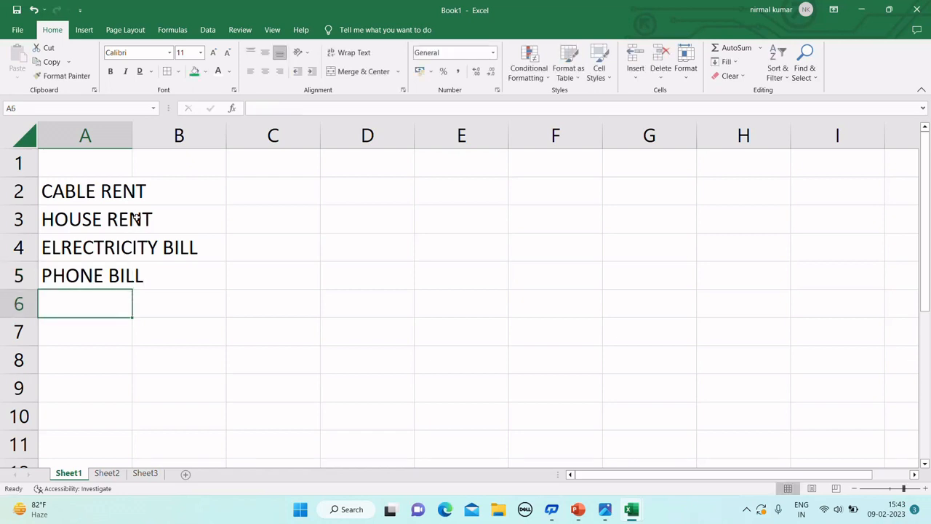
double_click(133, 136)
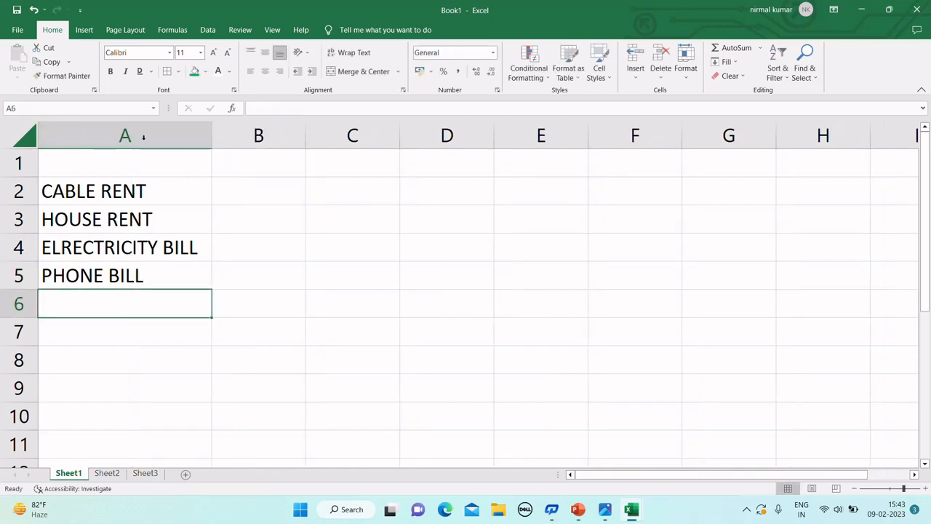
Enter the amounts 320, 15000, 2500 and 500 in cells B2 to B5 and total them in B6 with AutoSum.
click(258, 198)
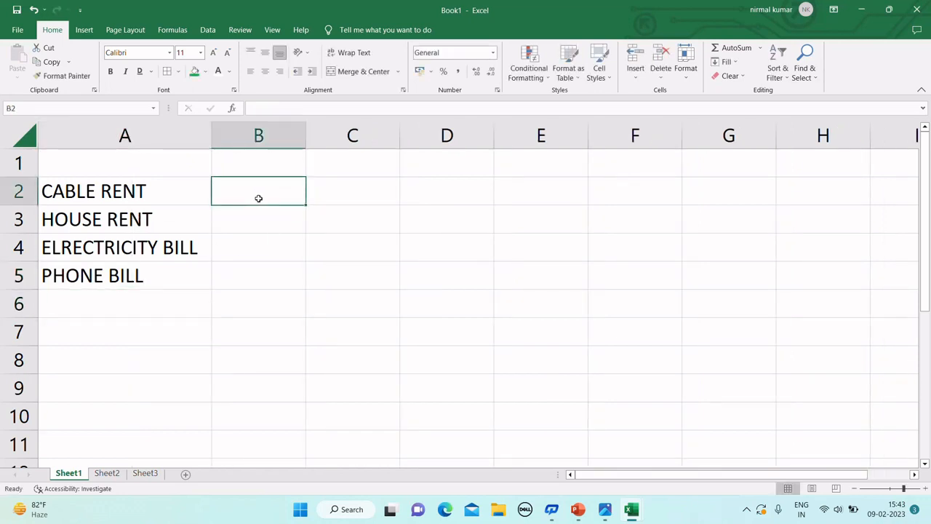
text(320)
key(Return)
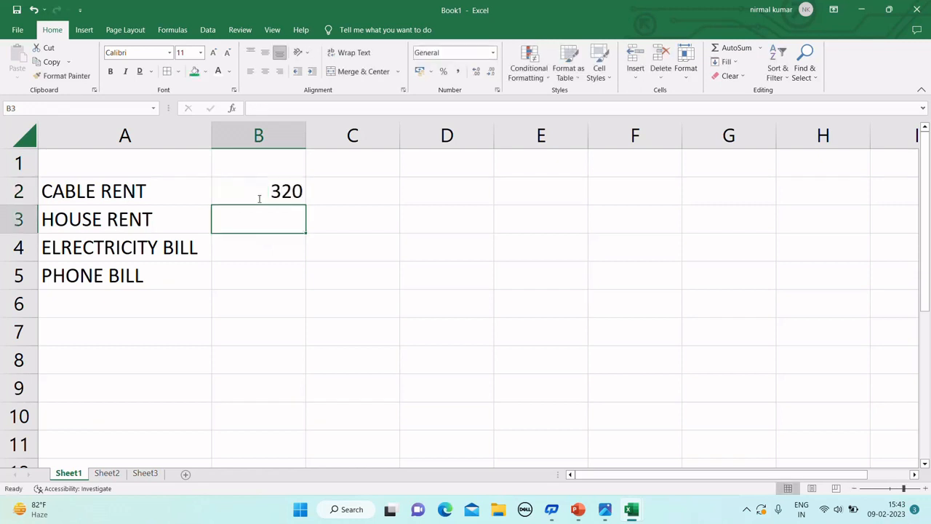
text(15000)
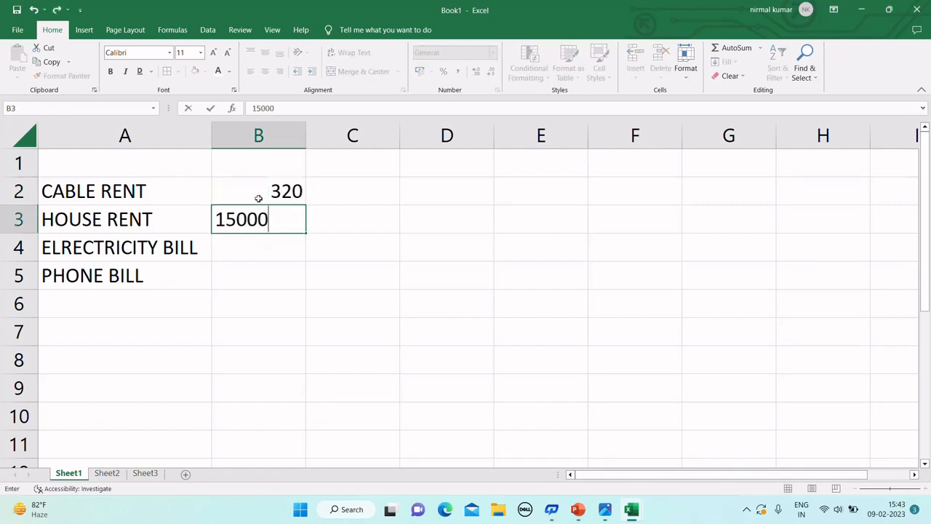
key(Return)
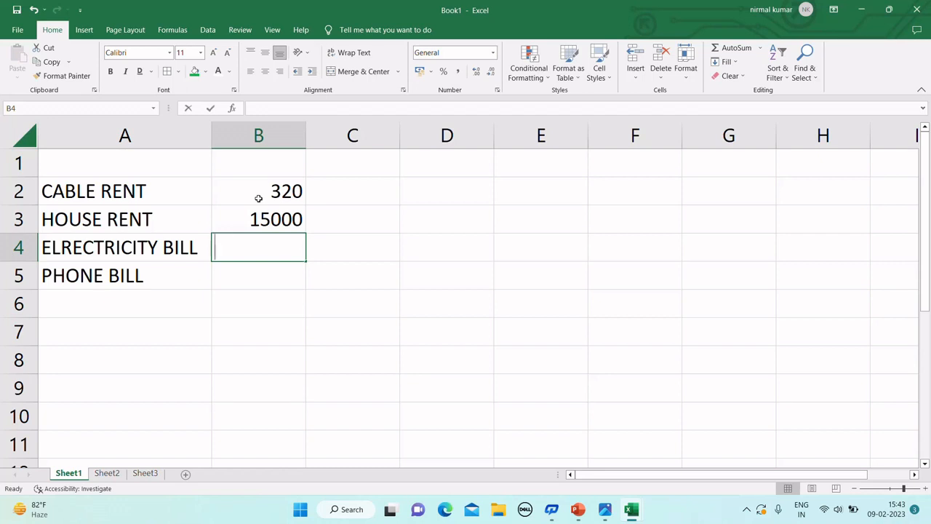
text(2500)
key(Return)
text(500)
key(Return)
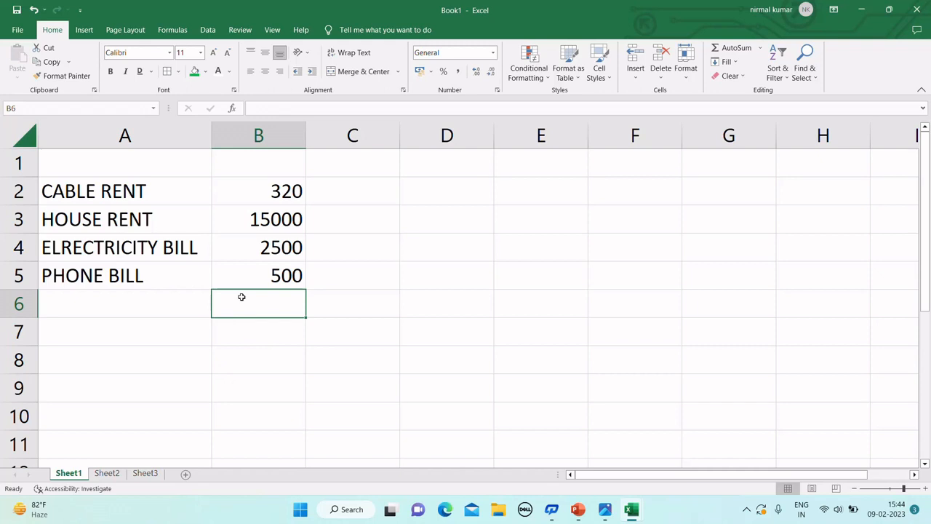
click(732, 48)
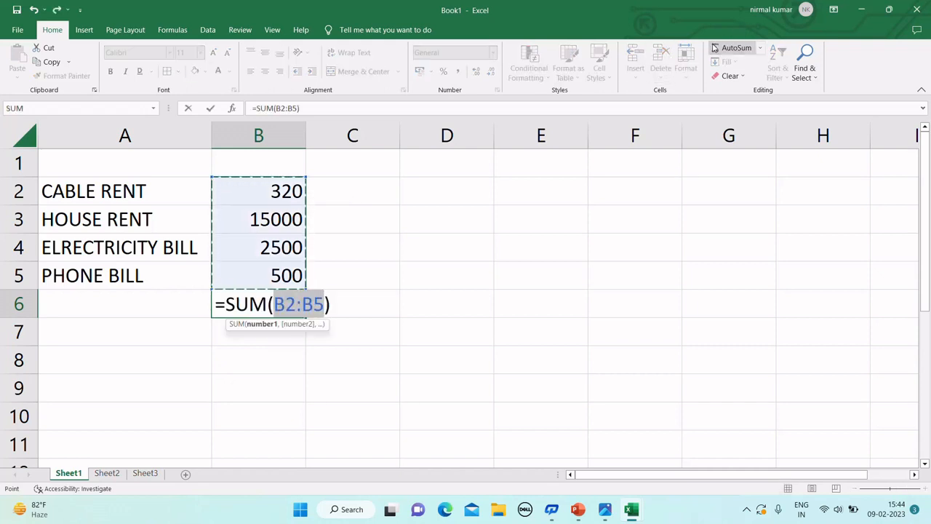
key(Return)
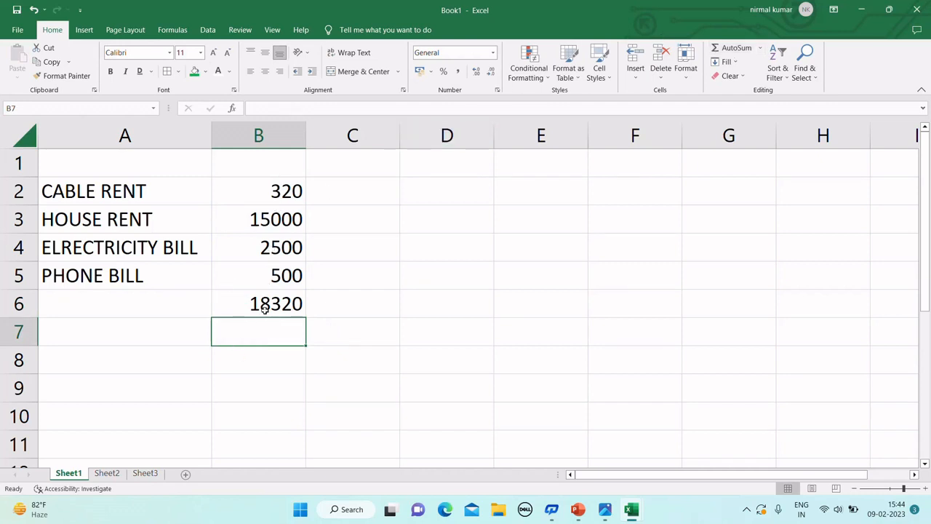
Merge and center cells A1:B1 and enter the heading Jan Month.
drag(107, 160, 260, 161)
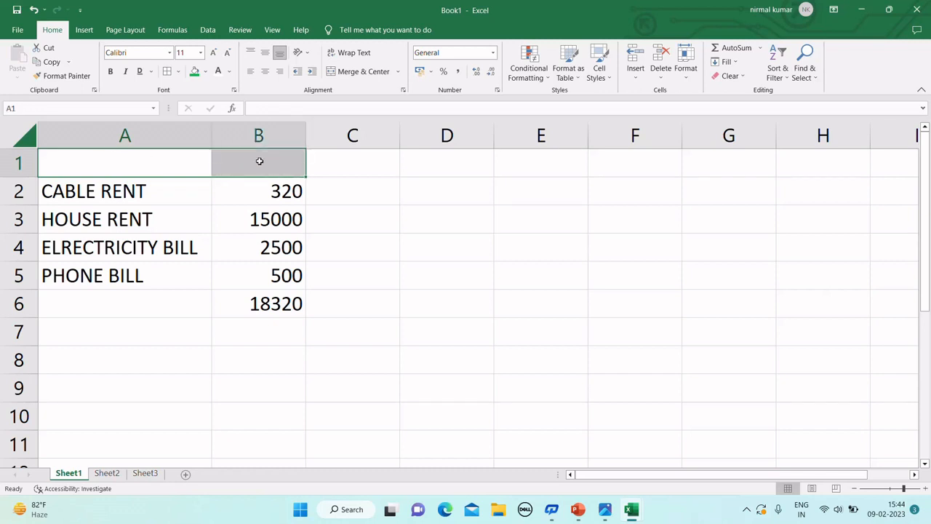
click(332, 72)
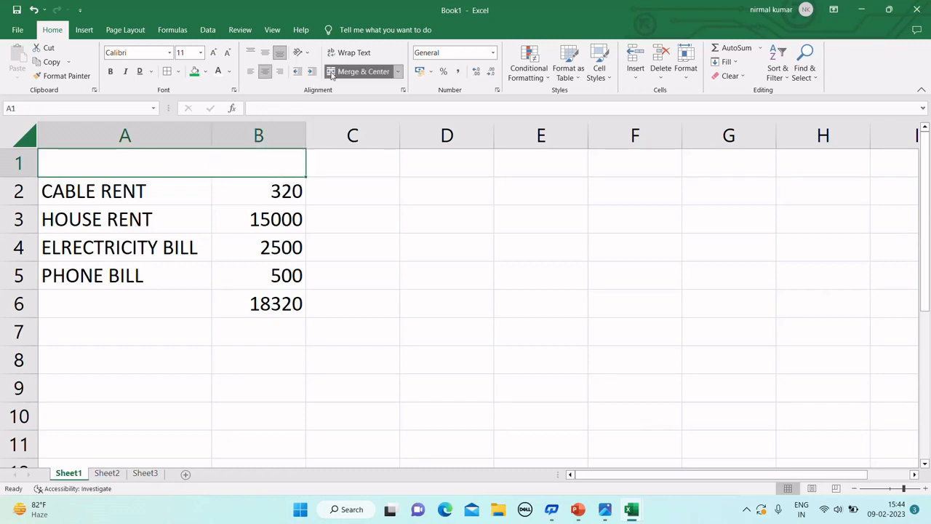
text(jAN)
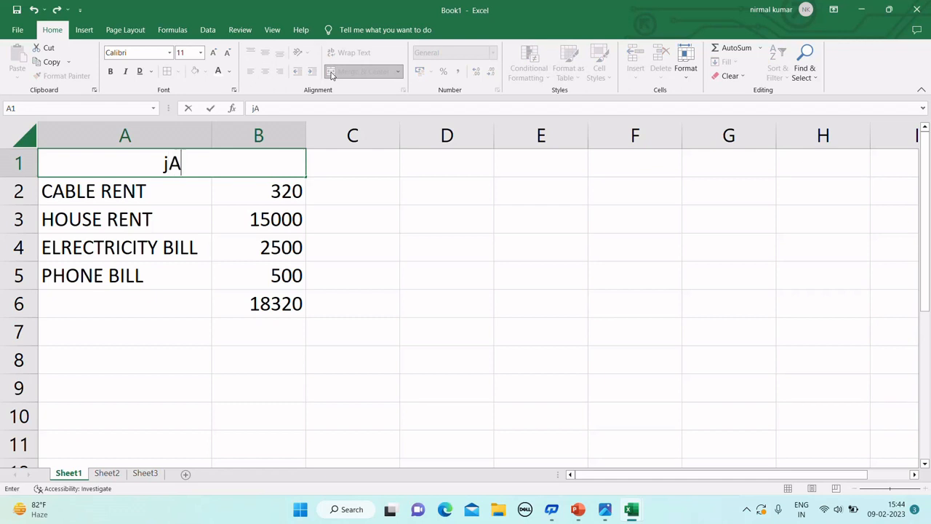
key(BackSpace)
key(BackSpace)
key(BackSpace)
text(Jna)
key(BackSpace)
key(BackSpace)
text(an Month)
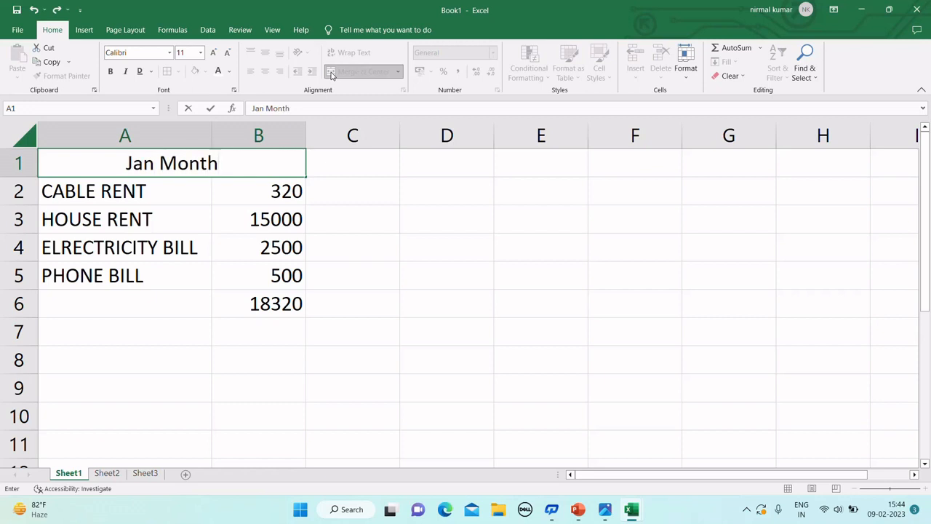
click(403, 286)
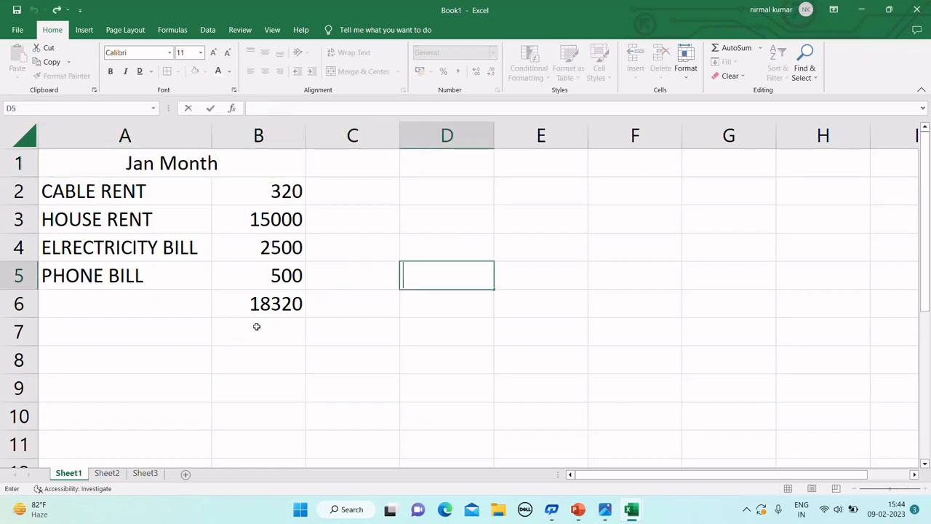
Change the font color of the total in cell B6 to dark orange.
click(261, 303)
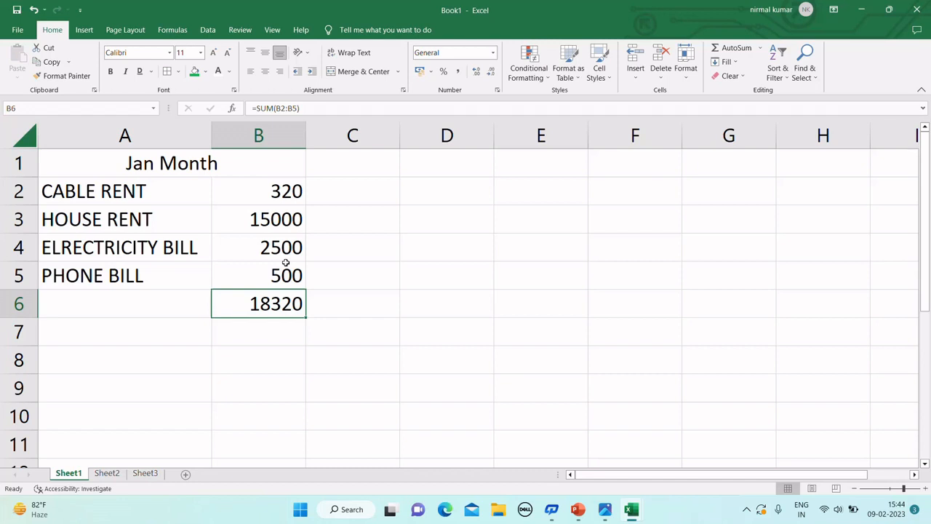
click(230, 74)
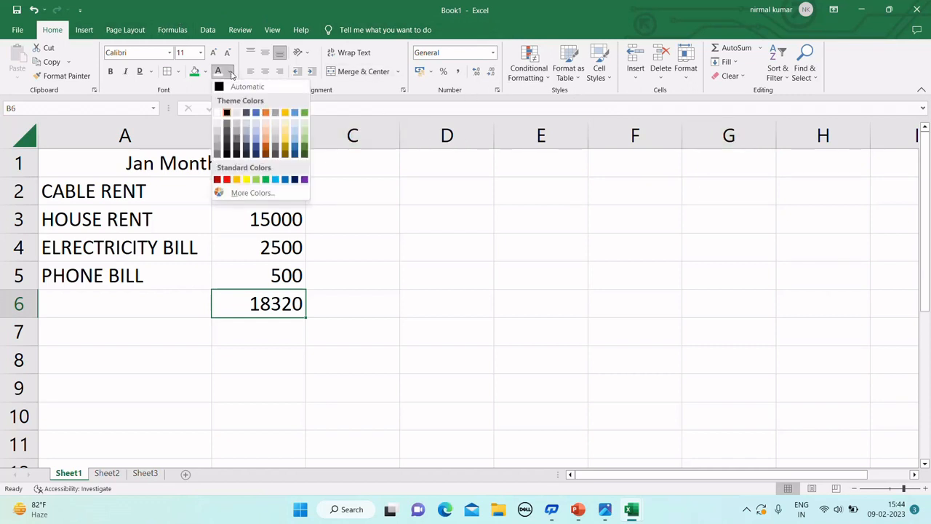
click(266, 148)
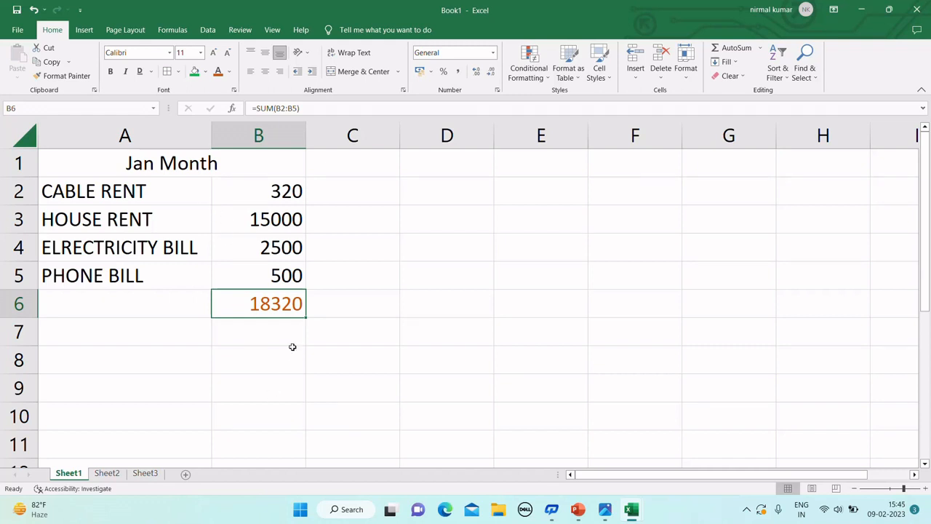
Clear the total in cell B6 and re-enter it manually as the formula =SUM(B2:B5).
key(Delete)
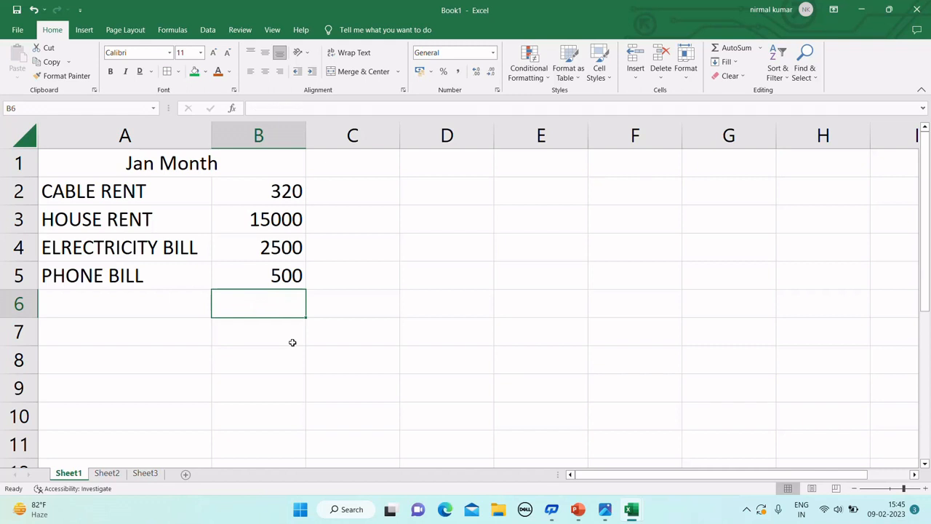
text(=)
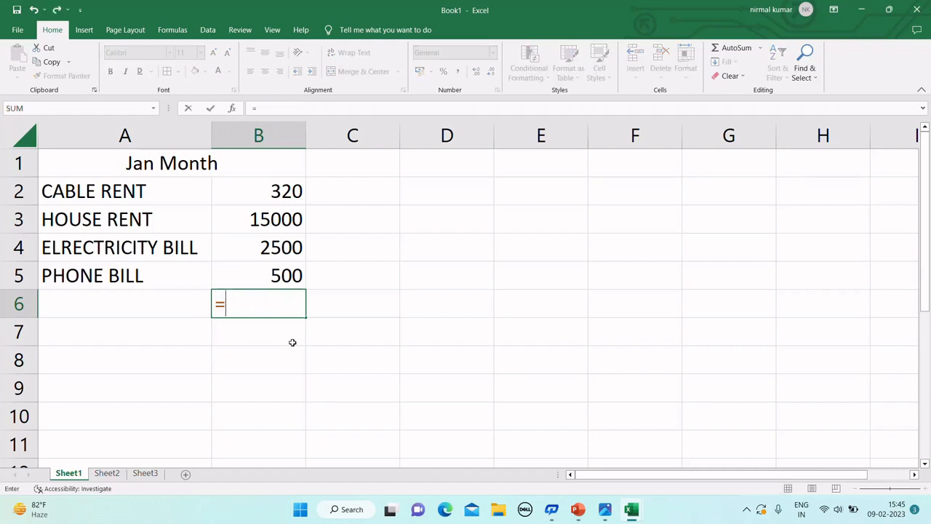
text(sum)
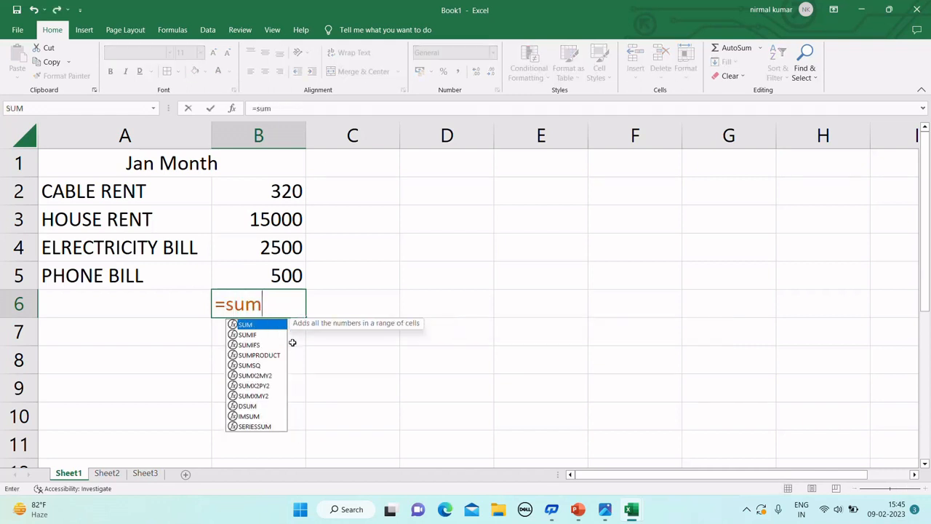
double_click(251, 322)
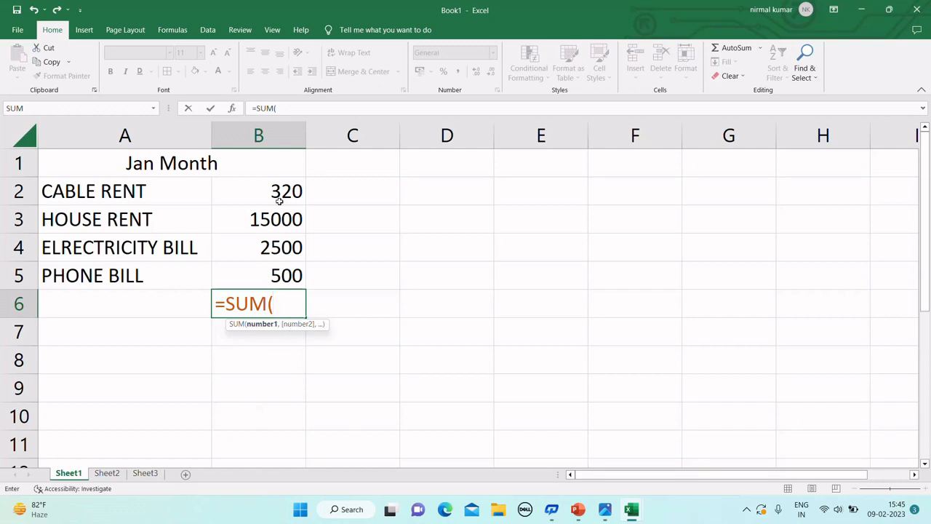
drag(275, 190, 271, 274)
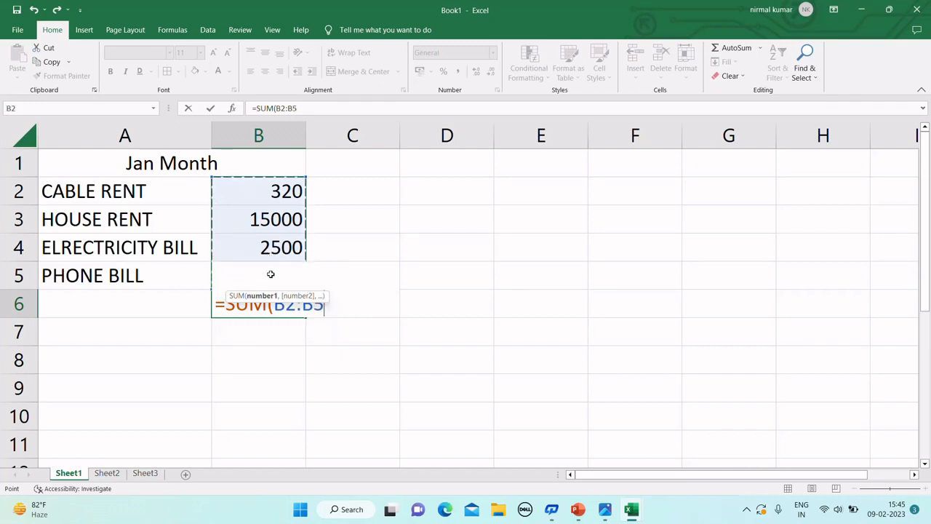
text())
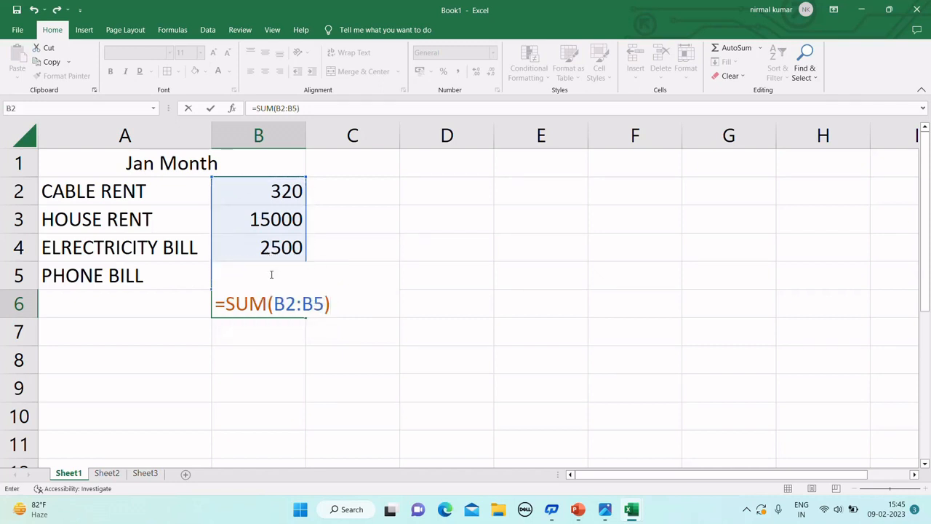
key(Return)
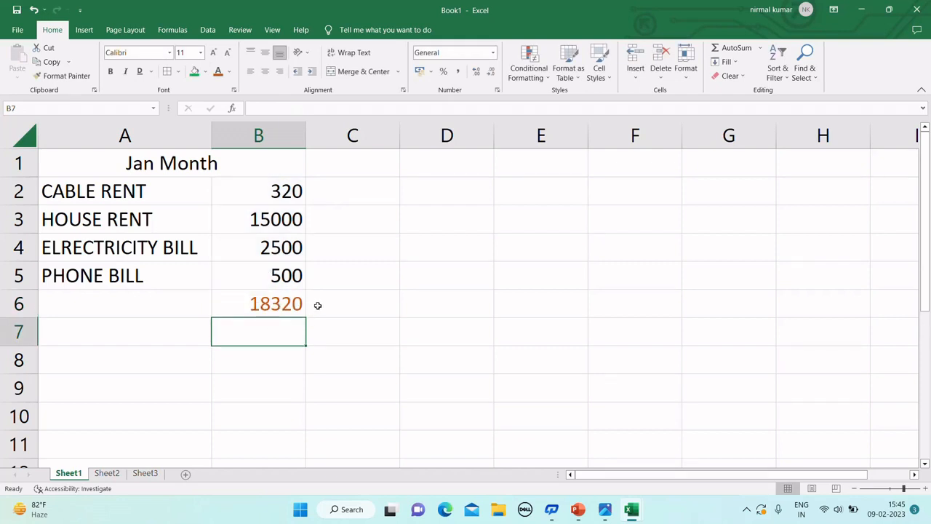
Clear cell B6 and build an addition formula there from cell references, starting with =B2+B3+B4+.
click(273, 296)
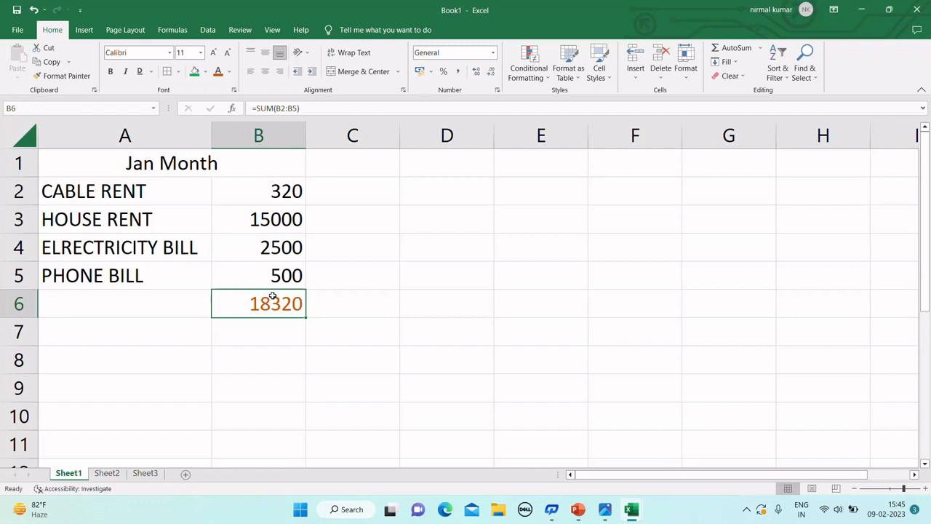
key(Delete)
text(=)
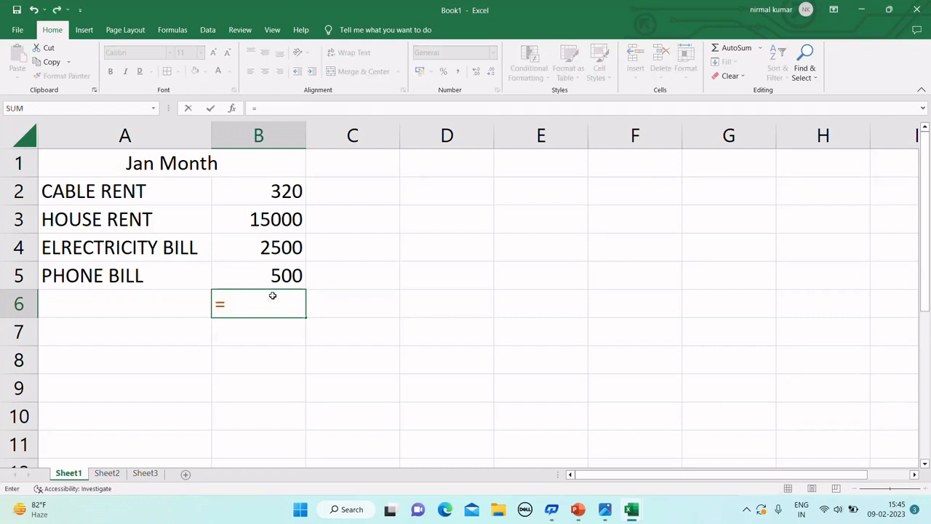
click(282, 184)
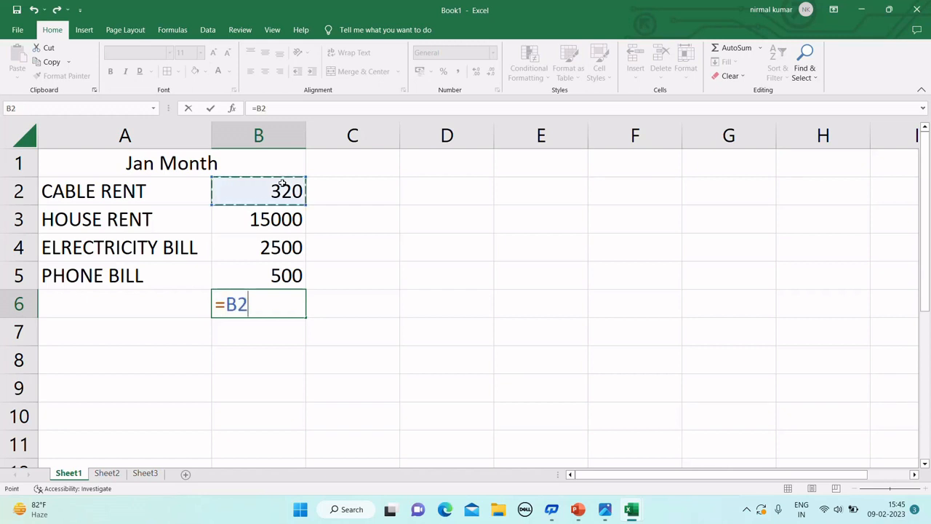
text(+)
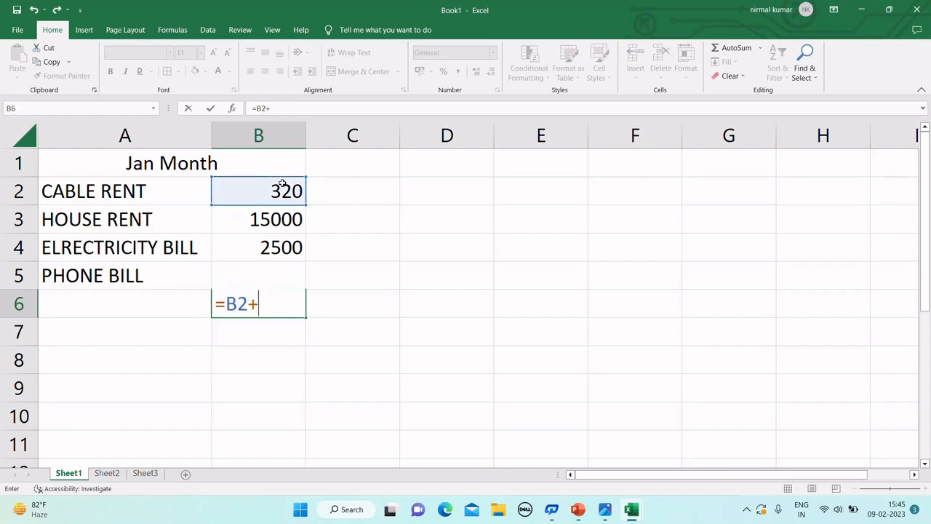
click(275, 222)
text(+)
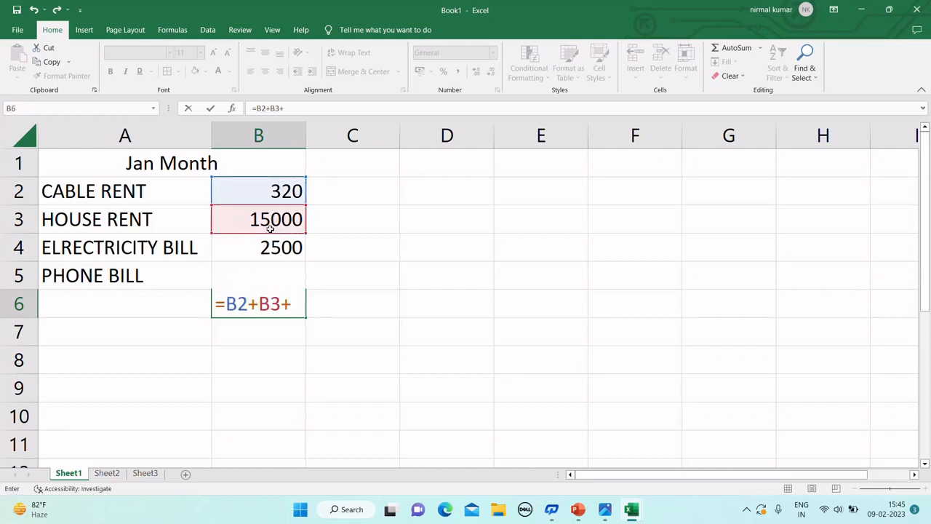
click(260, 246)
text(+)
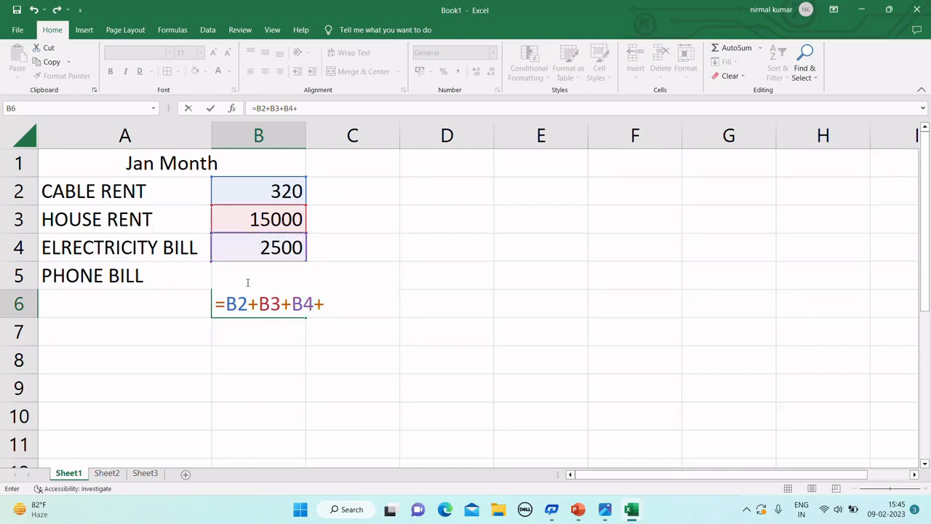
click(247, 285)
Delete the plus sign between B2 and B3 in the B6 formula and put it back.
click(333, 300)
key(Left)
key(Left)
key(Left)
key(Left)
key(Left)
key(Left)
key(BackSpace)
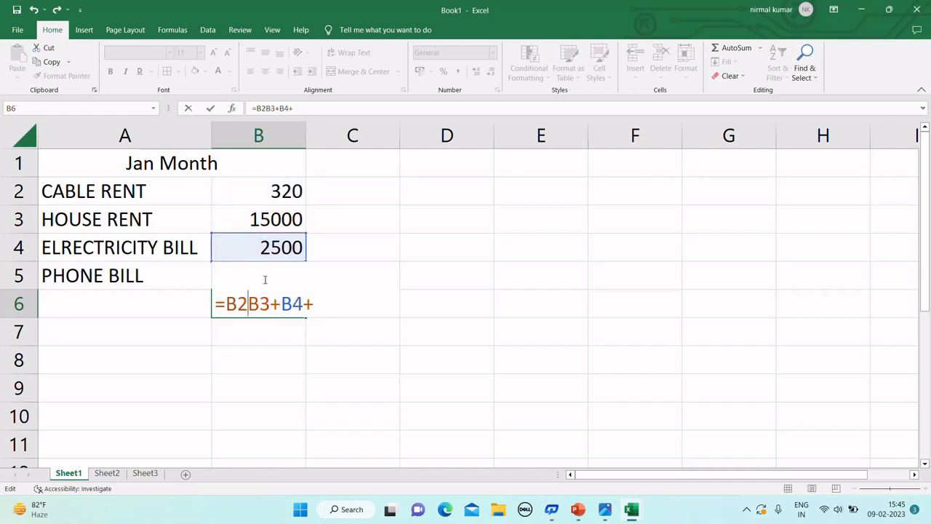
text(+)
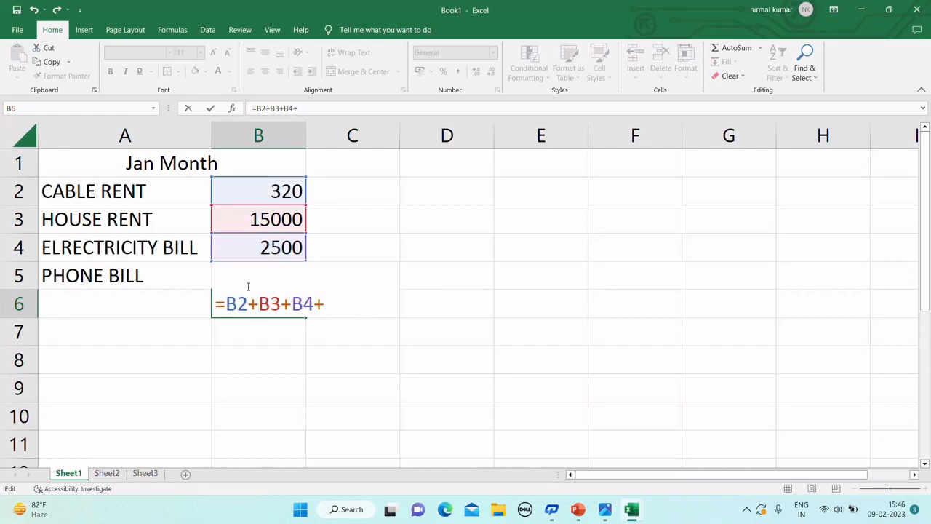
Reject the suggested correction for the unfinished addition formula in cell B6 and discard the entry.
click(247, 275)
key(Return)
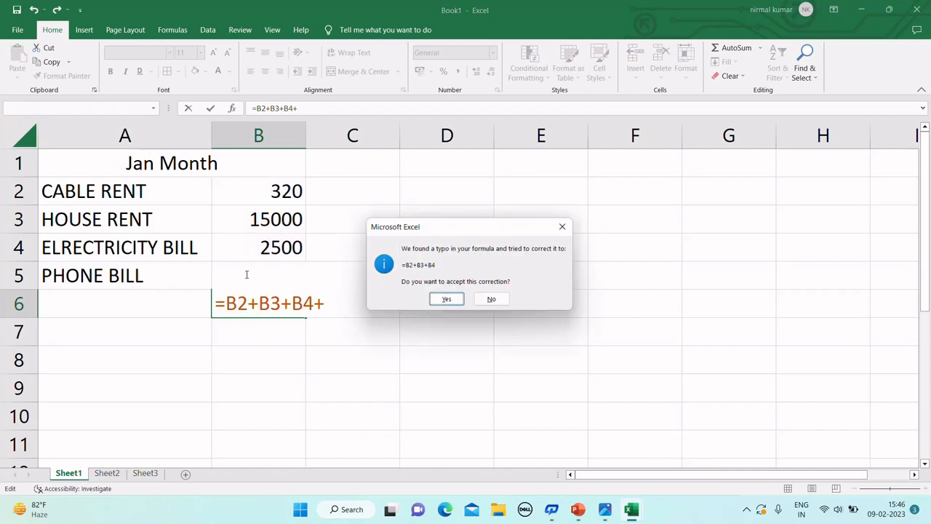
click(492, 300)
key(Return)
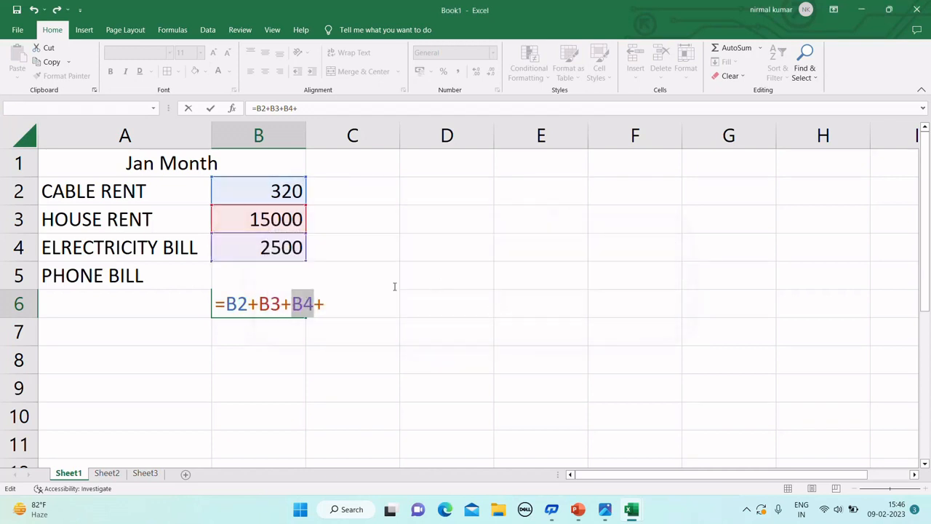
key(Escape)
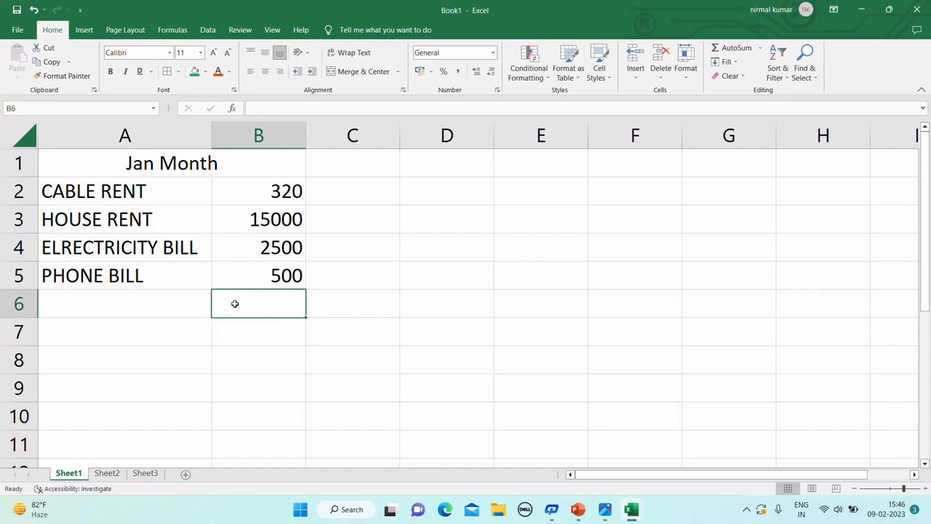
Total the four expenses in cell B7 with the cell-reference formula =B2+B3+B4+B5.
click(238, 327)
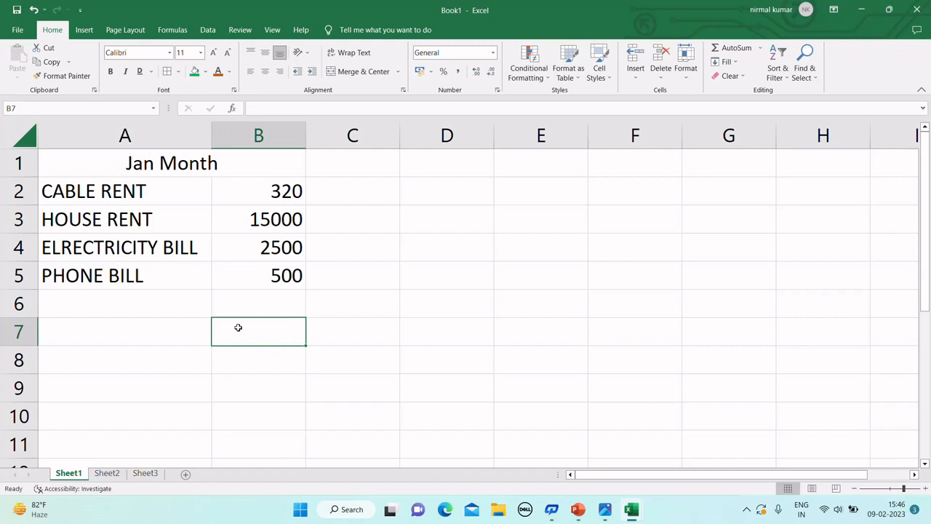
text(=)
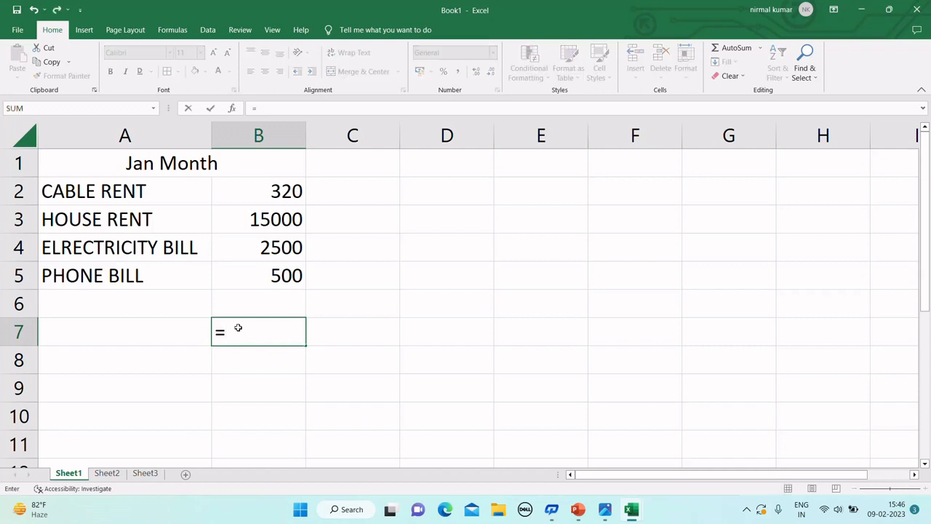
click(291, 190)
text(+)
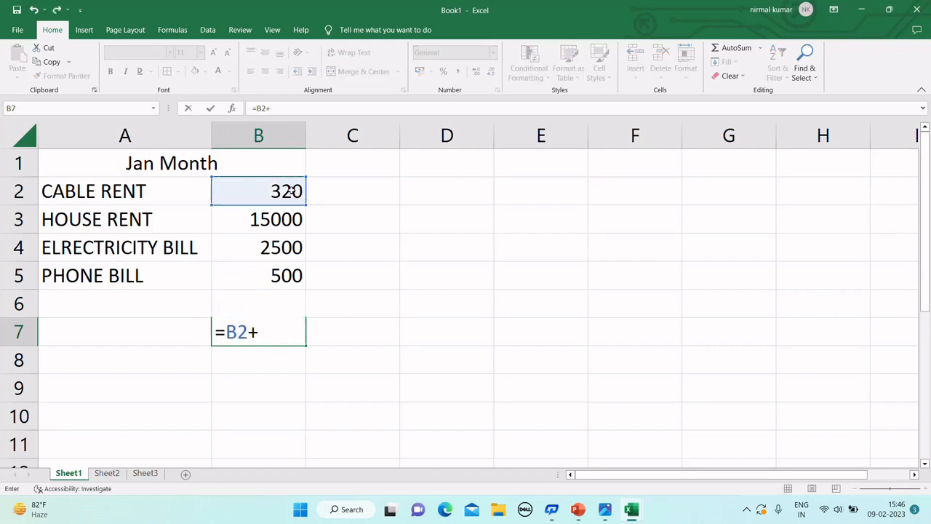
click(281, 226)
text(+)
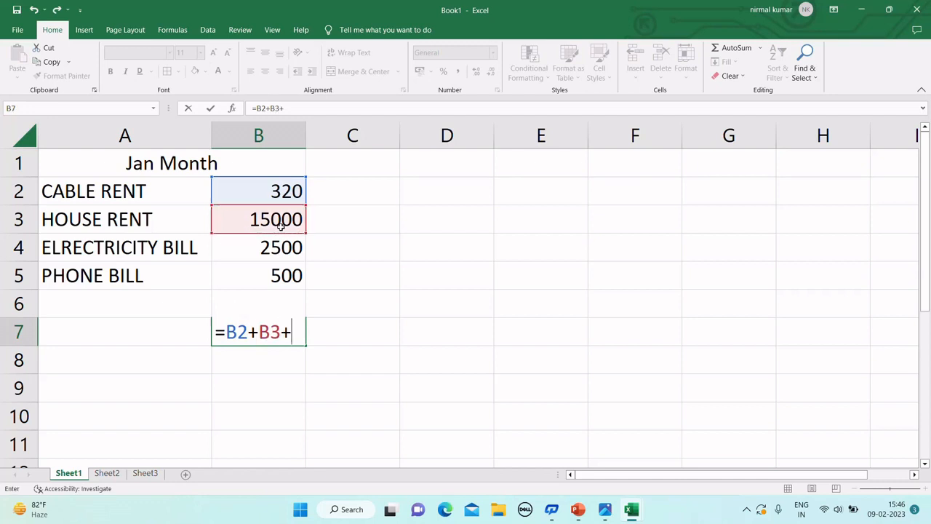
click(276, 251)
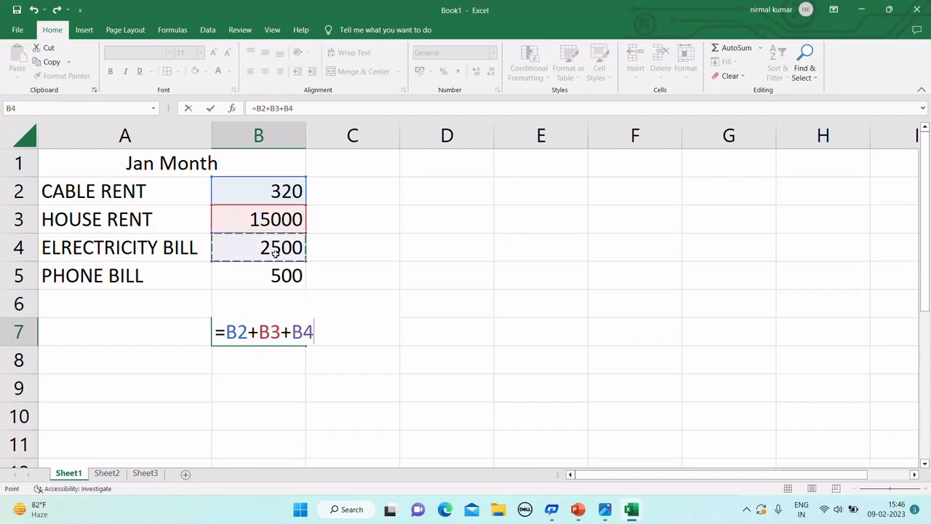
text(+)
click(271, 276)
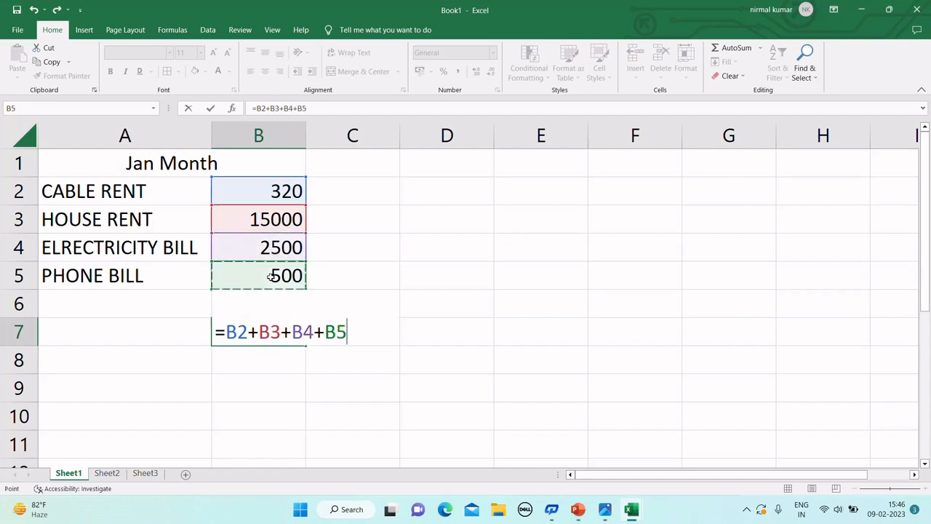
key(Return)
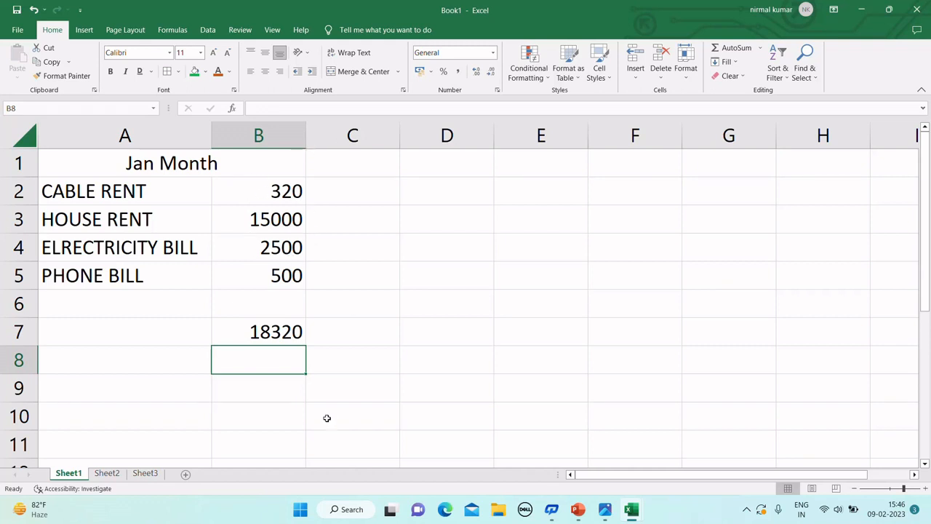
Clear the addition formula from cell B7 and return to cell B6.
click(267, 322)
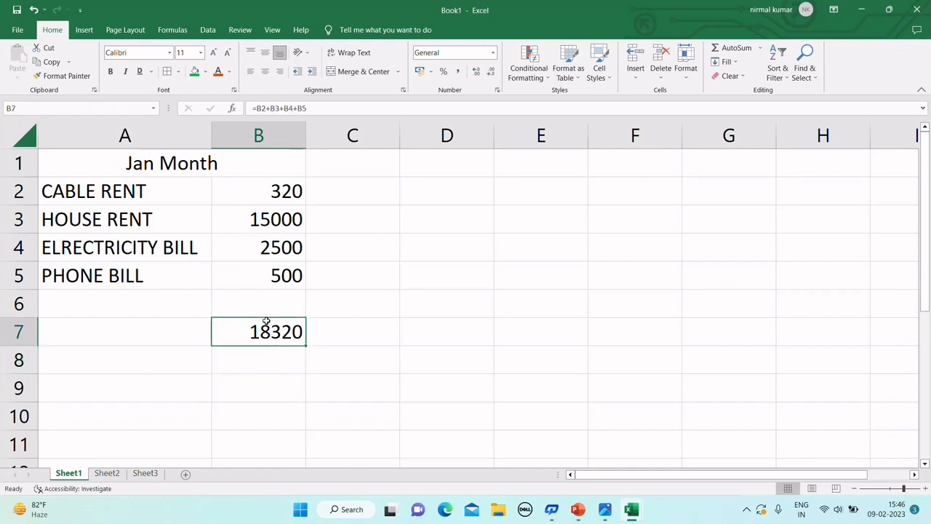
key(Delete)
click(267, 296)
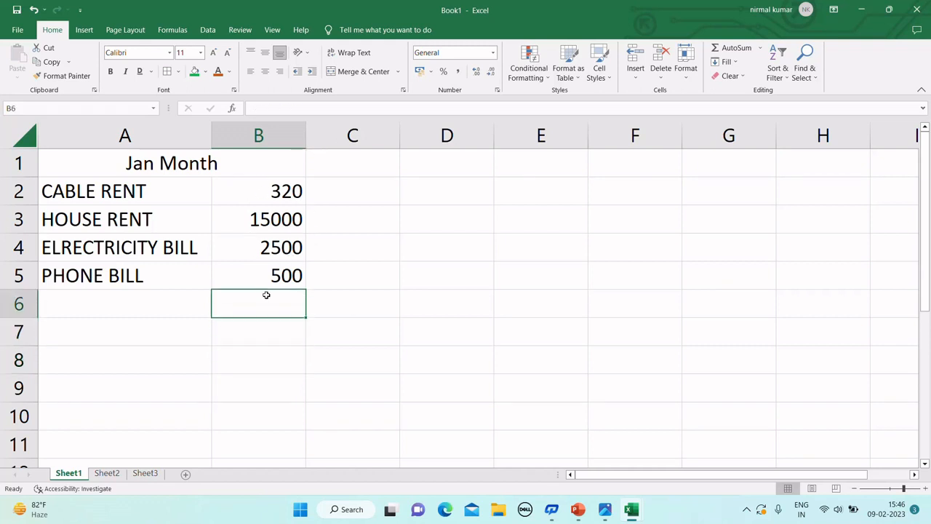
Total the amounts in B2:B5 with AutoSum into cell B6, and clear that total again.
drag(277, 186, 255, 302)
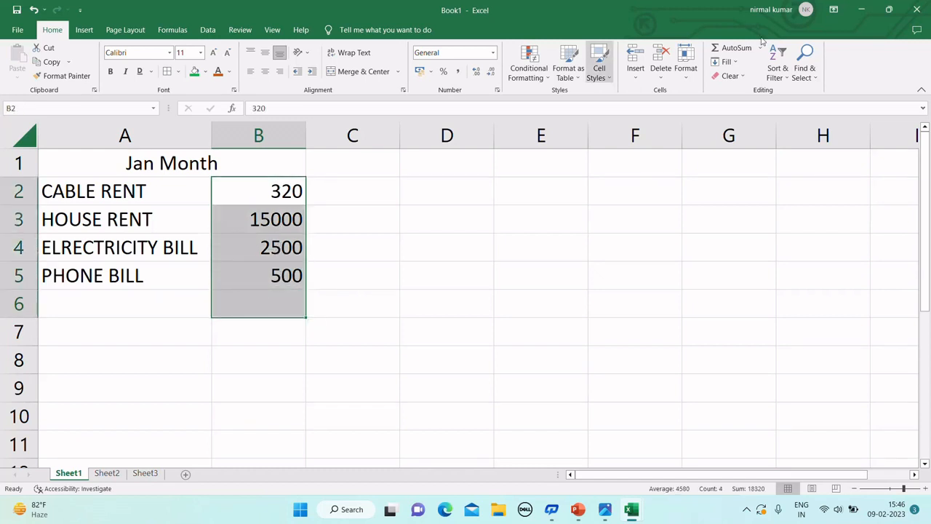
click(736, 48)
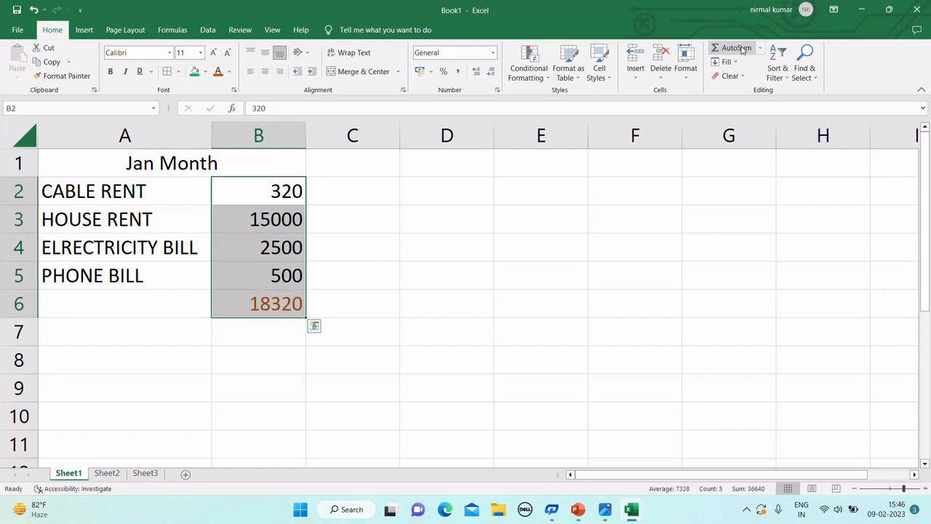
click(275, 310)
key(Delete)
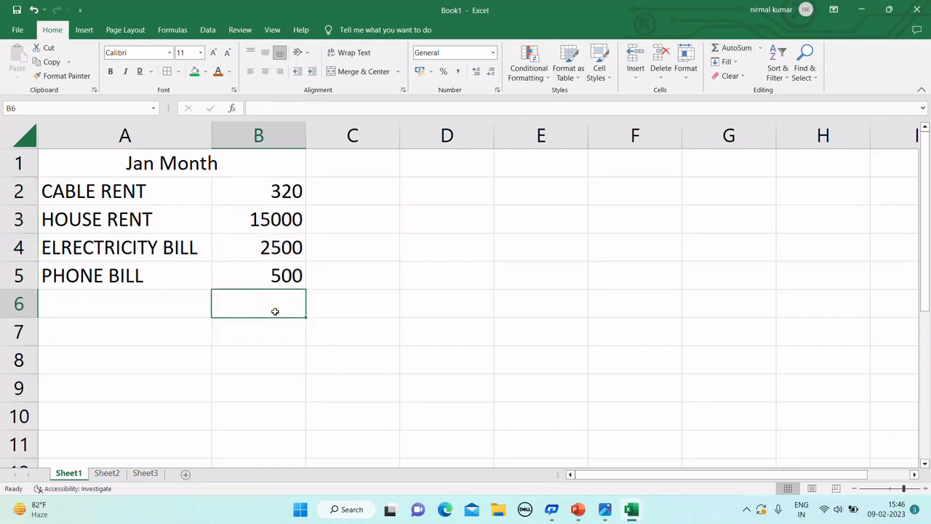
Enter the column headings value1, value2 and subtract in cells C7, D7 and E7.
click(353, 333)
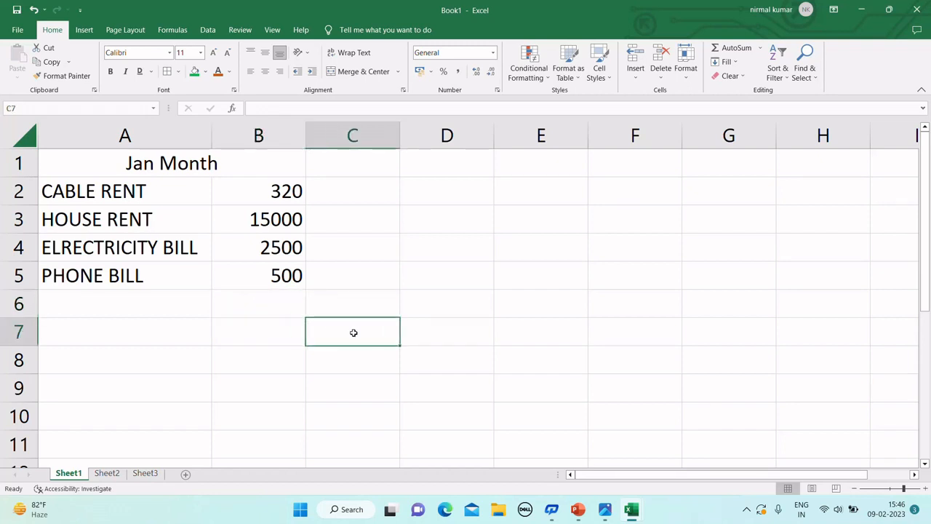
text(valu)
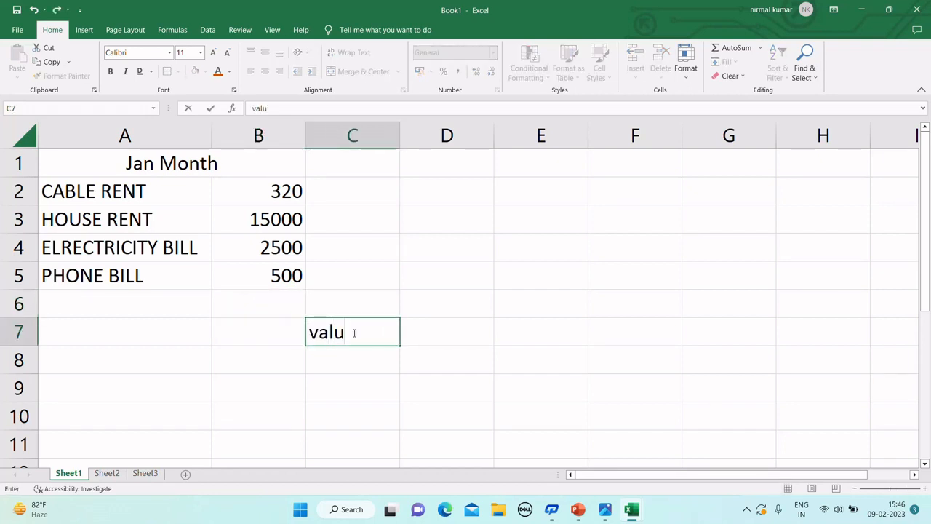
text(e1)
key(Tab)
text(value2)
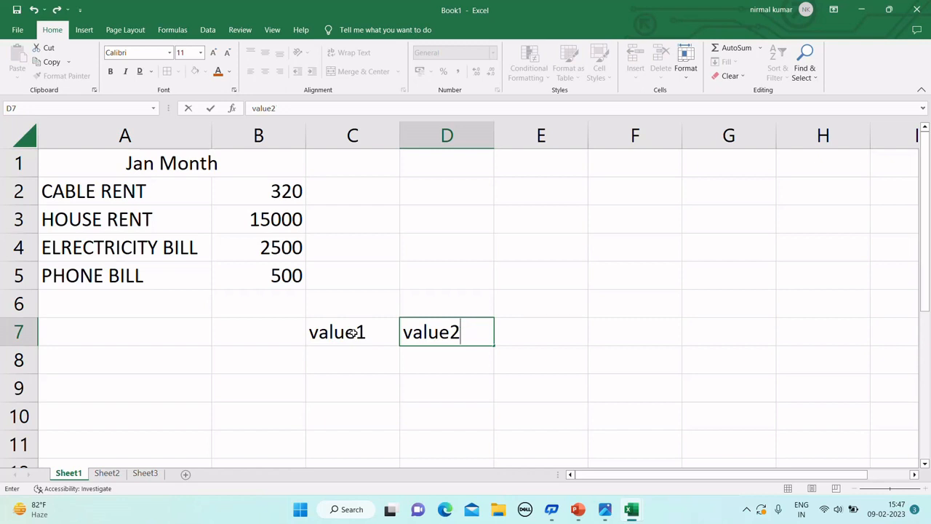
key(Tab)
text(sub)
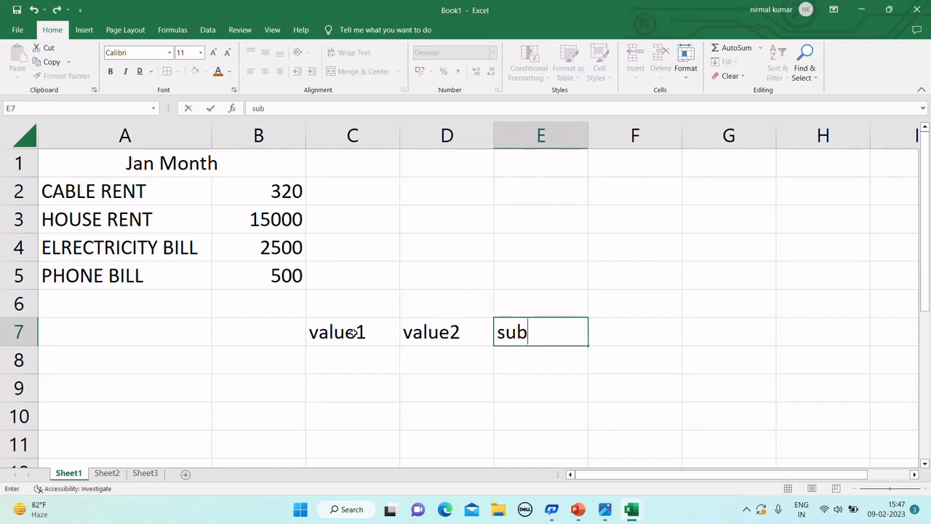
text(tract)
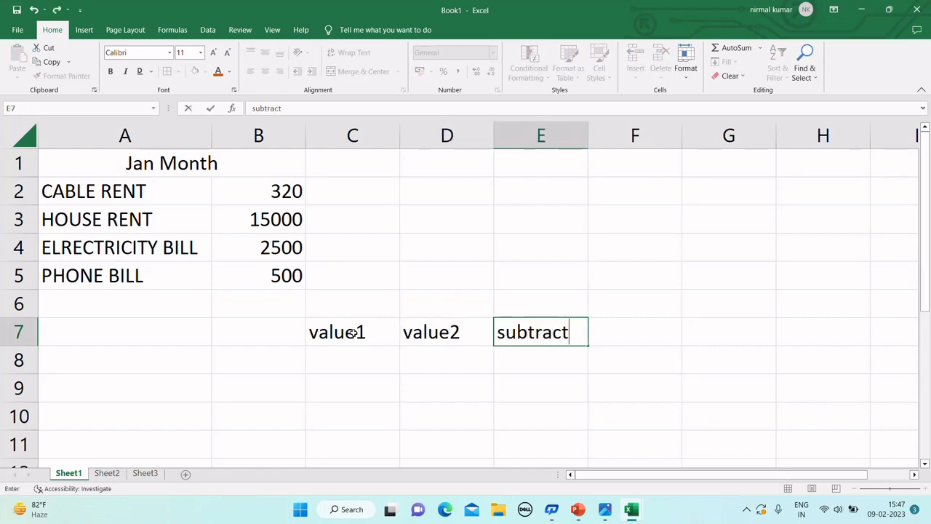
key(Return)
Enter 5000 under value1 in cell C8 and 3000 under value2 in cell D8.
key(Left)
key(Left)
key(Left)
key(Right)
text(5000)
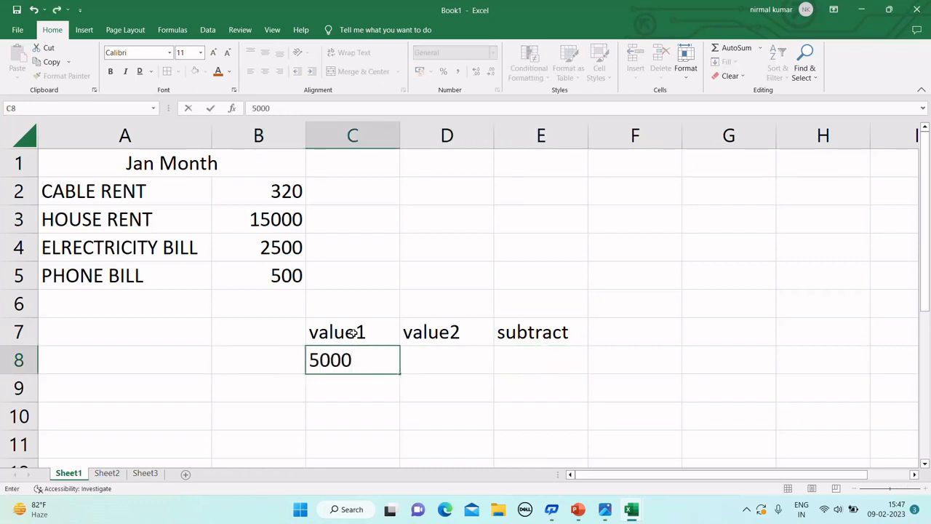
key(Tab)
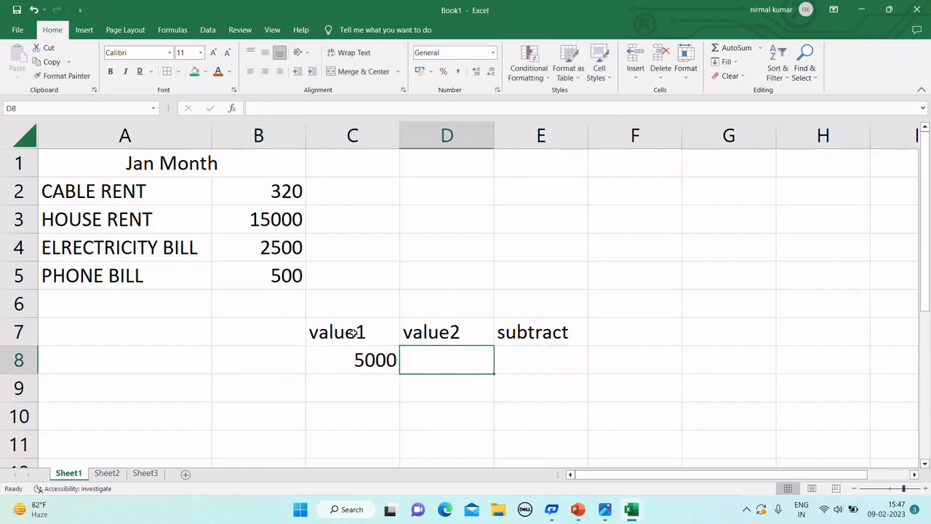
text(3000)
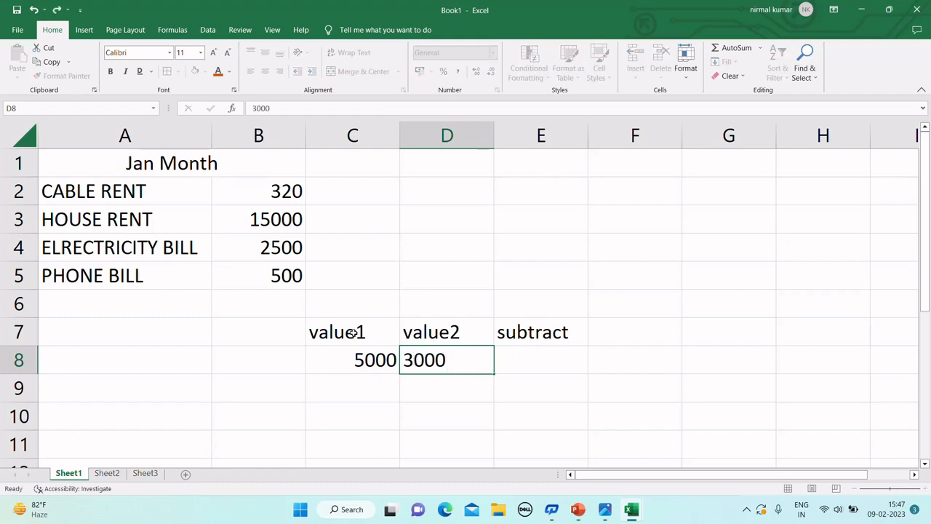
key(Tab)
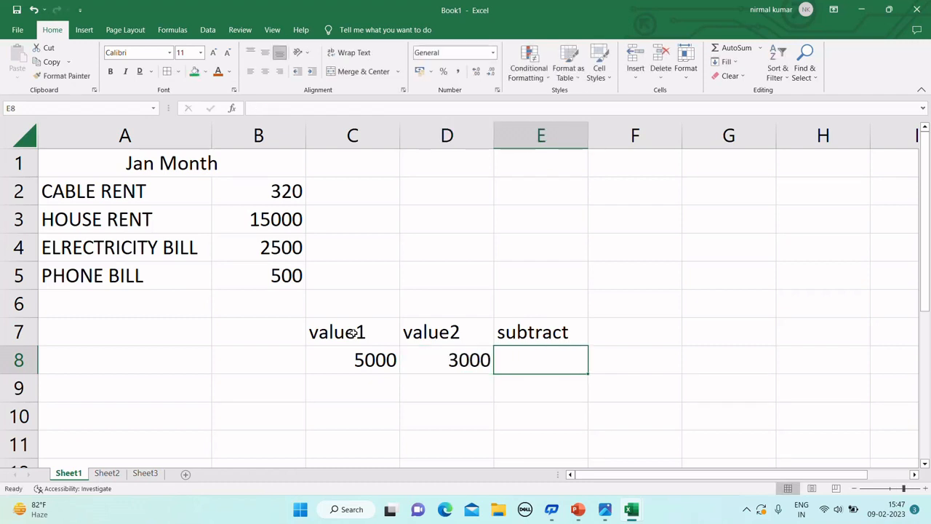
Subtract value2 from value1 in cell E8 with the formula =C8-D8, and select the result cell.
text(=)
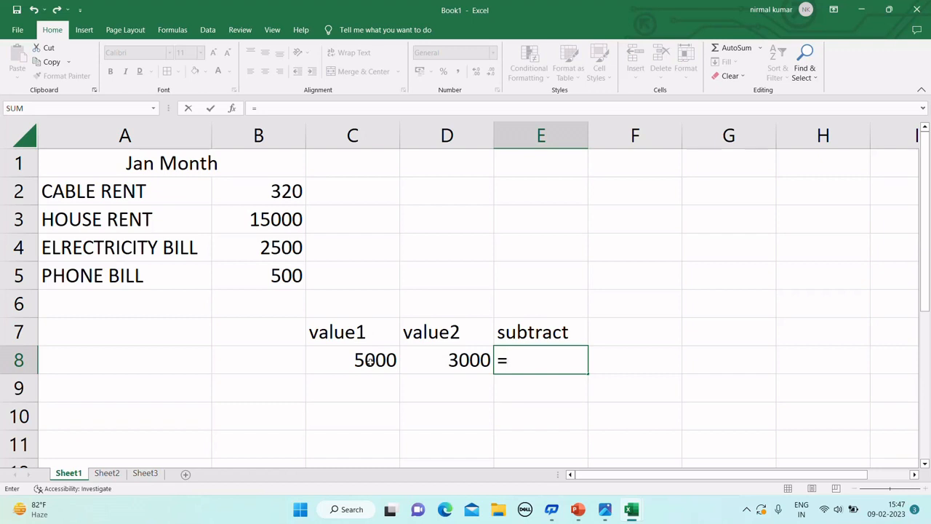
click(368, 360)
text(-)
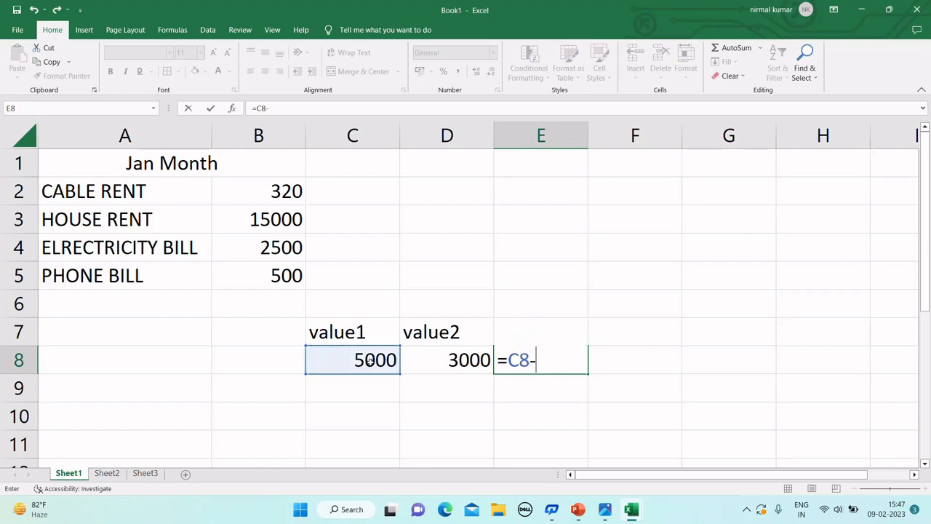
click(438, 358)
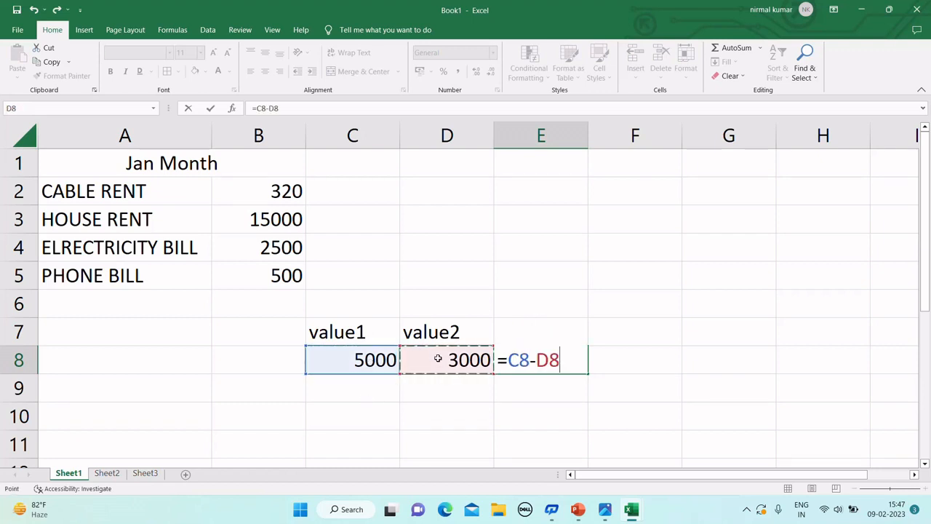
key(Return)
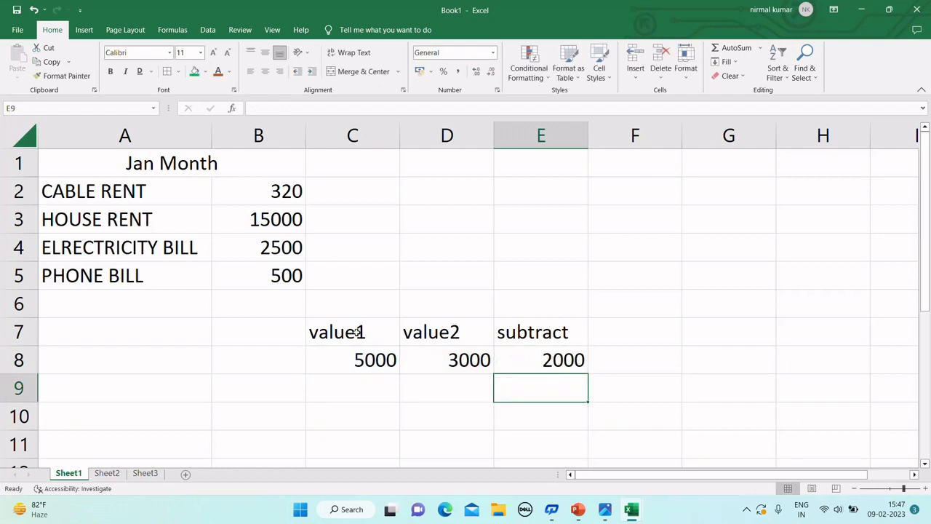
click(548, 359)
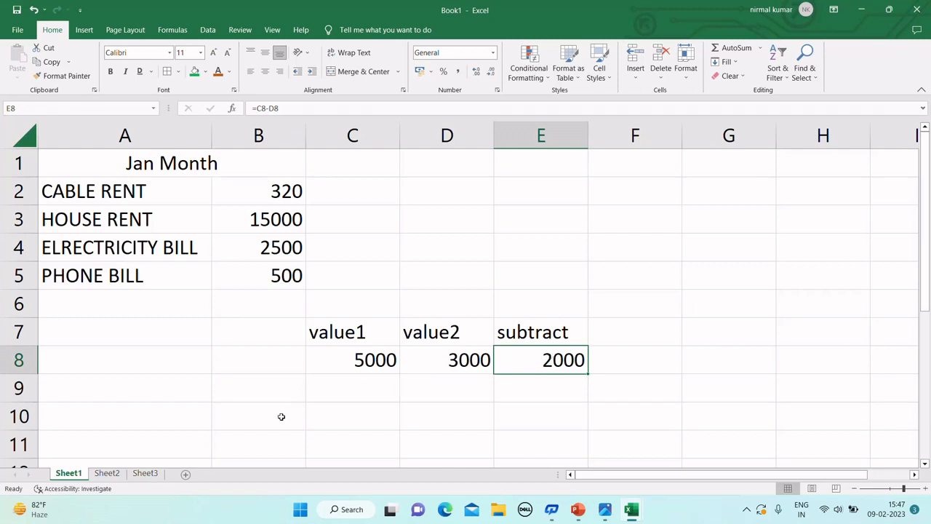
Enter 9000 in C9 and 2000 in D9, and fill the subtraction formula from E8 down to E9.
click(365, 383)
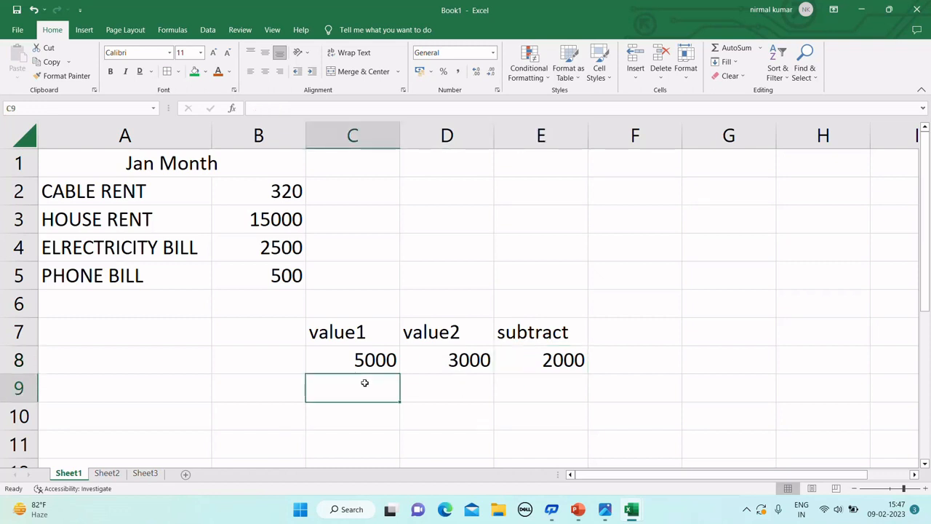
text(9000)
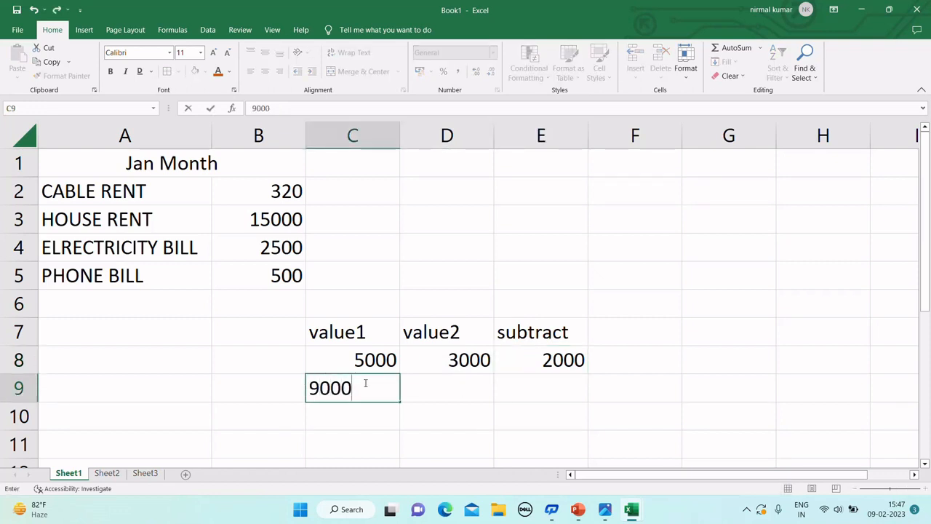
key(Tab)
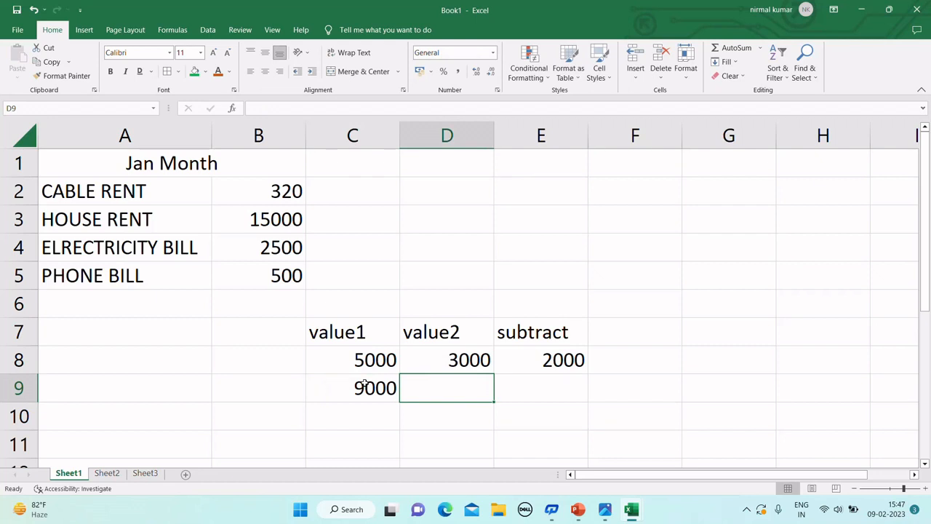
text(2000)
key(Tab)
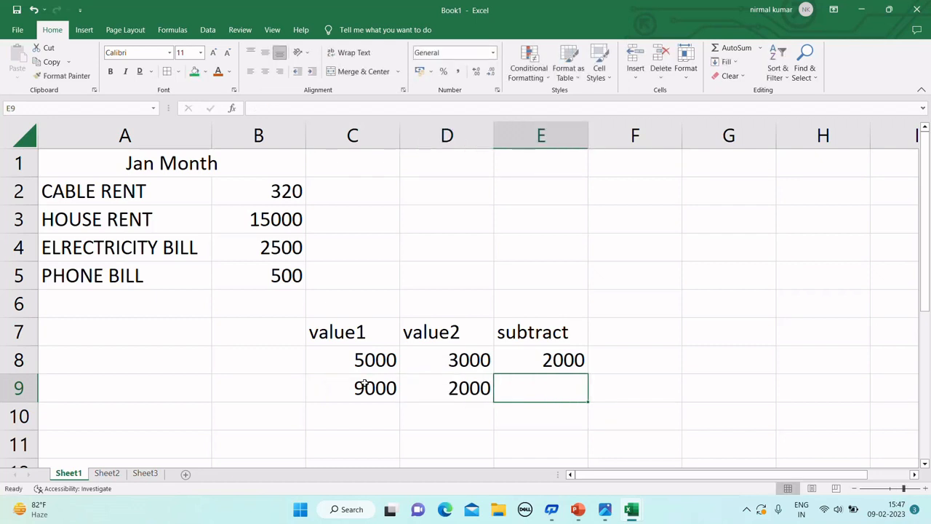
click(553, 350)
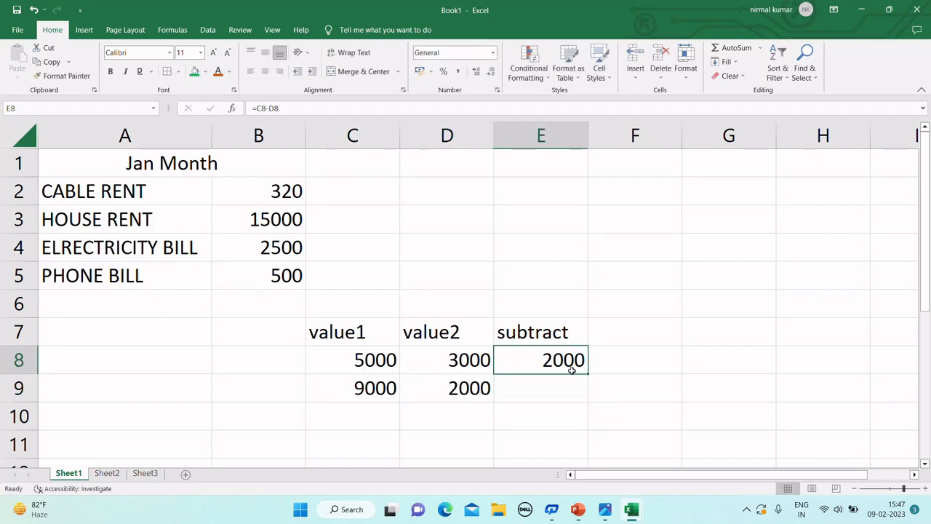
drag(588, 373, 581, 409)
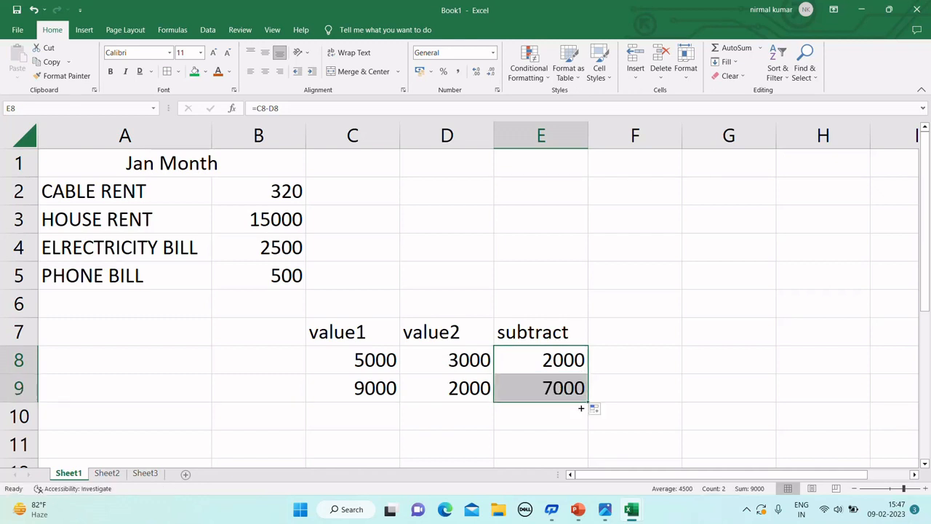
Select cell E9 to examine the subtraction formula copied into it.
click(550, 405)
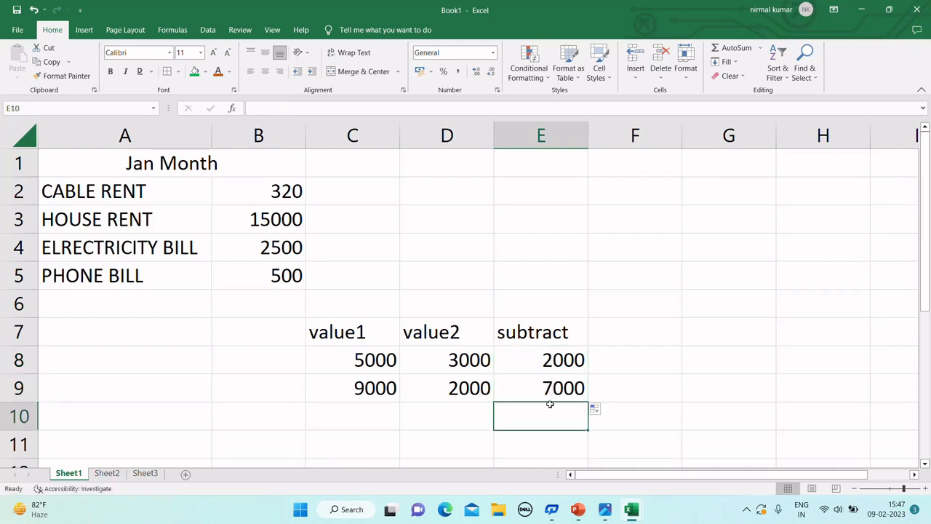
click(553, 391)
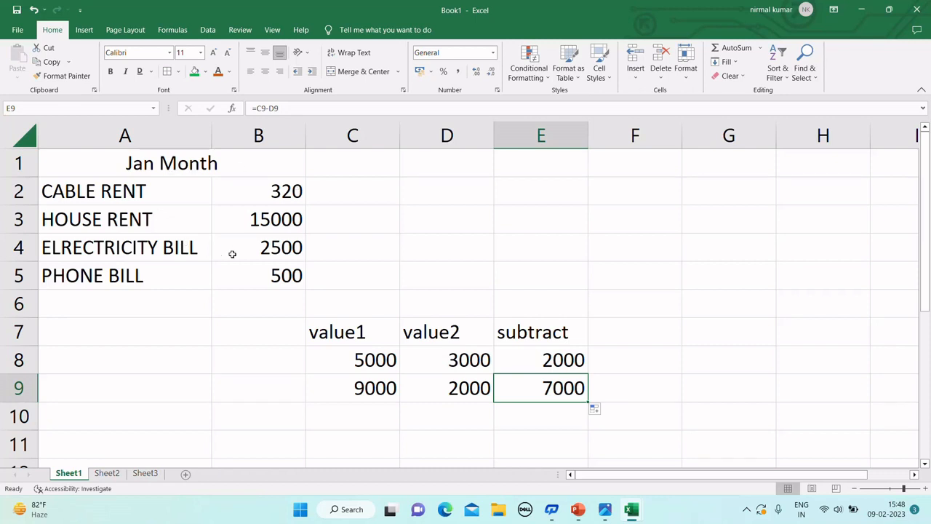
click(277, 212)
drag(277, 211, 286, 275)
key(Delete)
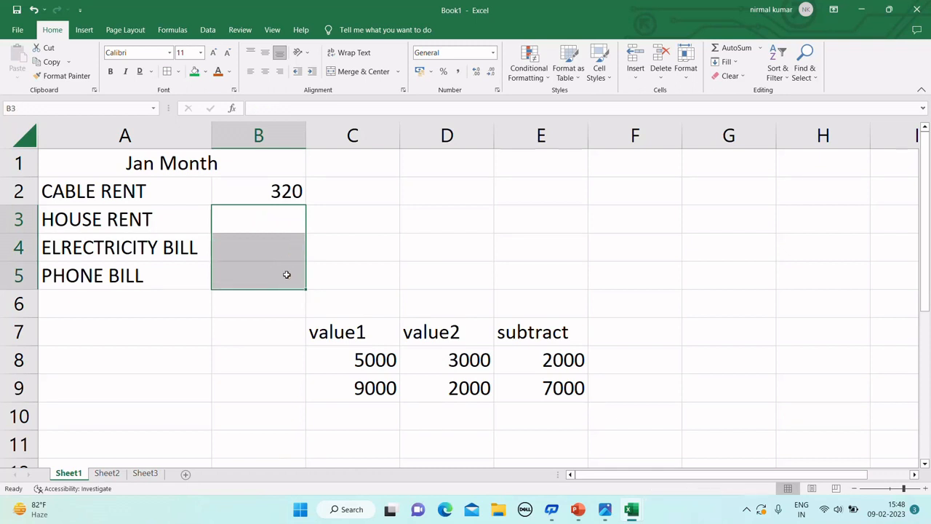
click(246, 182)
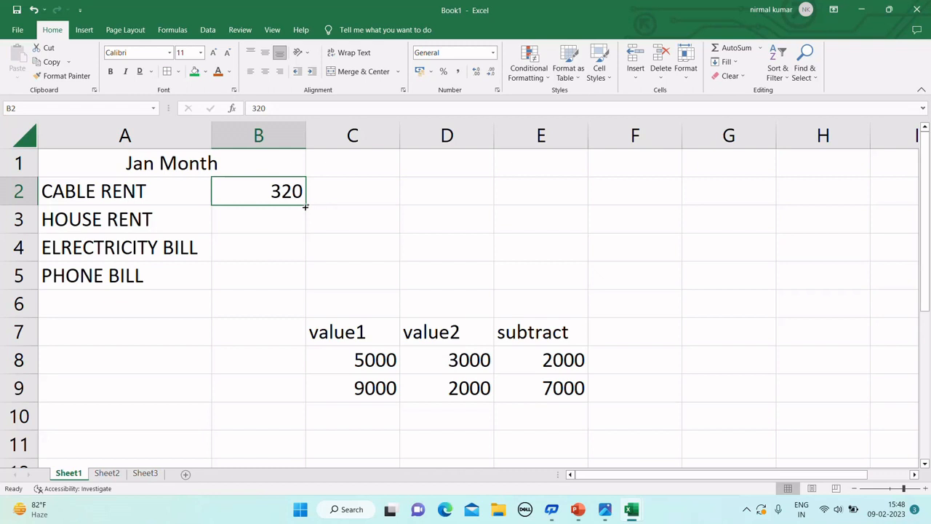
key(ctrl+z)
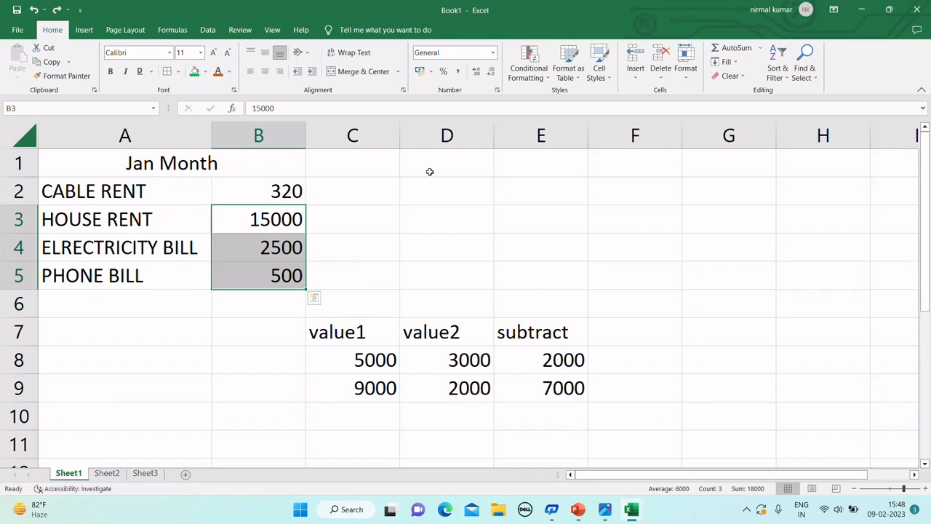
Enter the column headings item, qt, rate and total in cells D2 to G2.
click(462, 202)
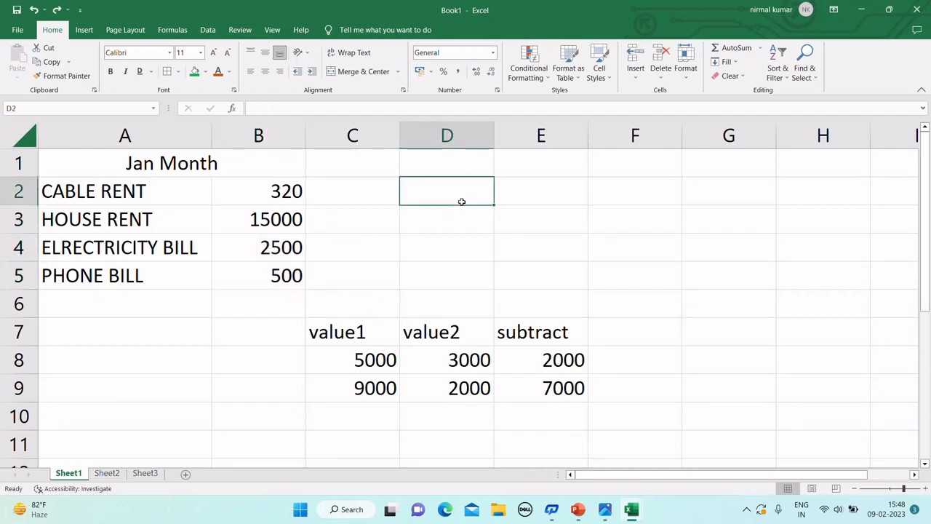
text(item)
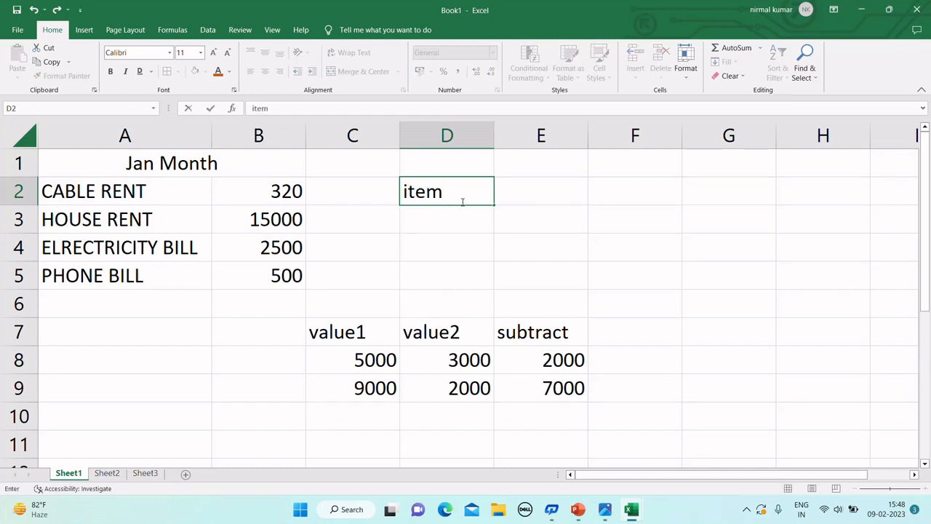
key(Tab)
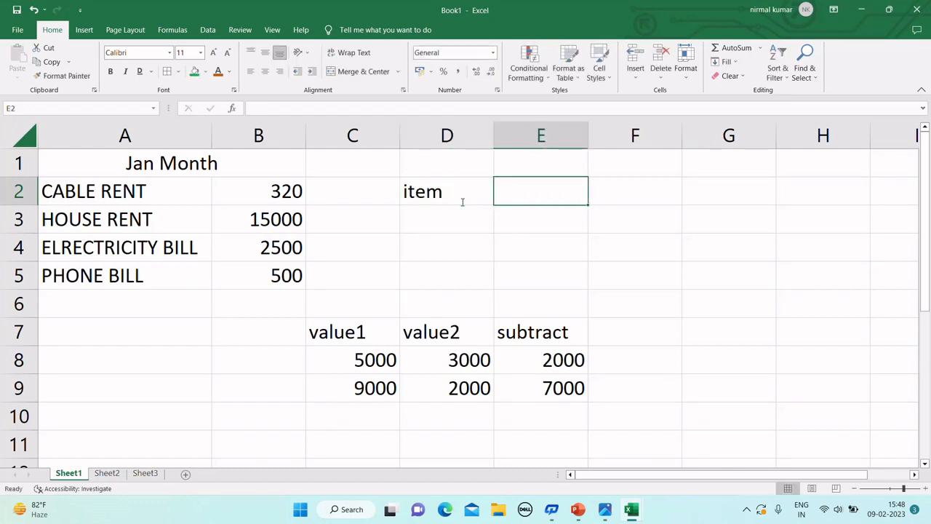
text(qt)
key(Tab)
text(rate)
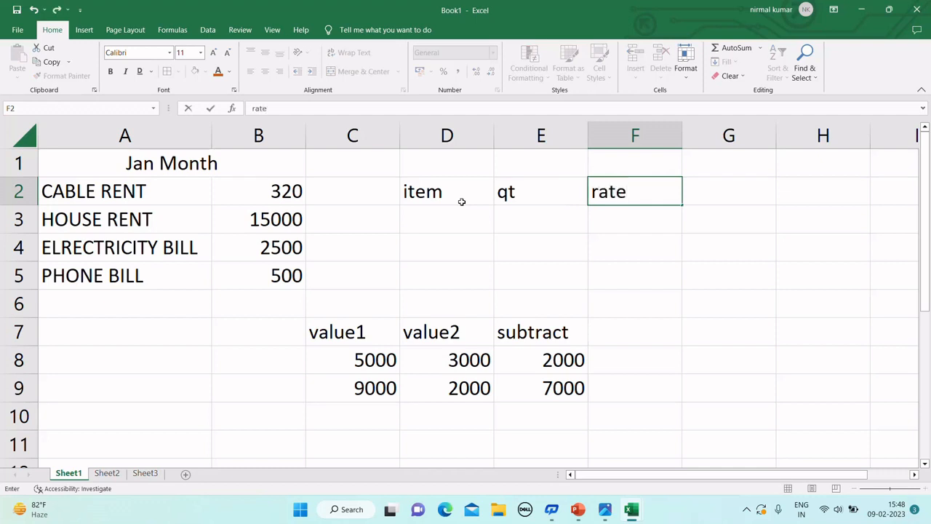
key(Tab)
text(total)
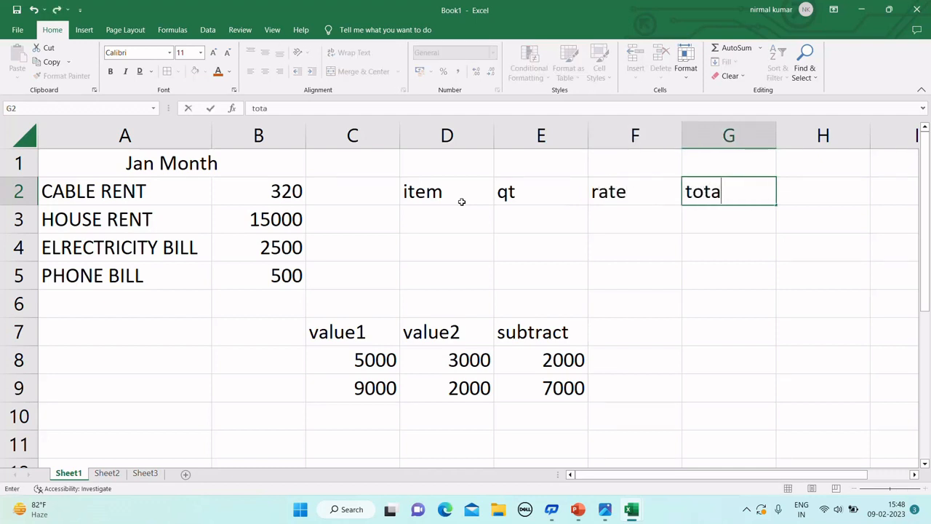
key(ctrl+Return)
Fill in row 3 with the item laptop, quantity 5 and rate 50000.
key(Left)
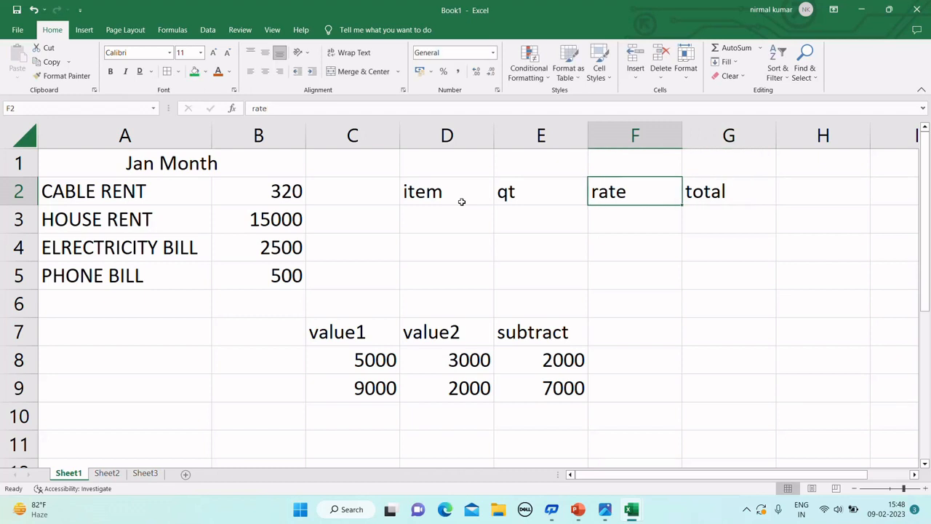
key(Left)
key(Left)
key(Down)
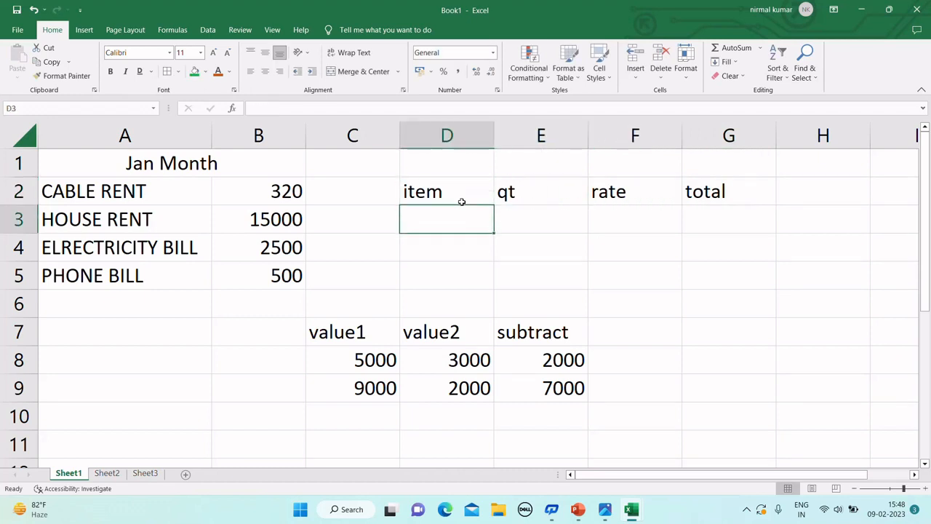
text(laptop)
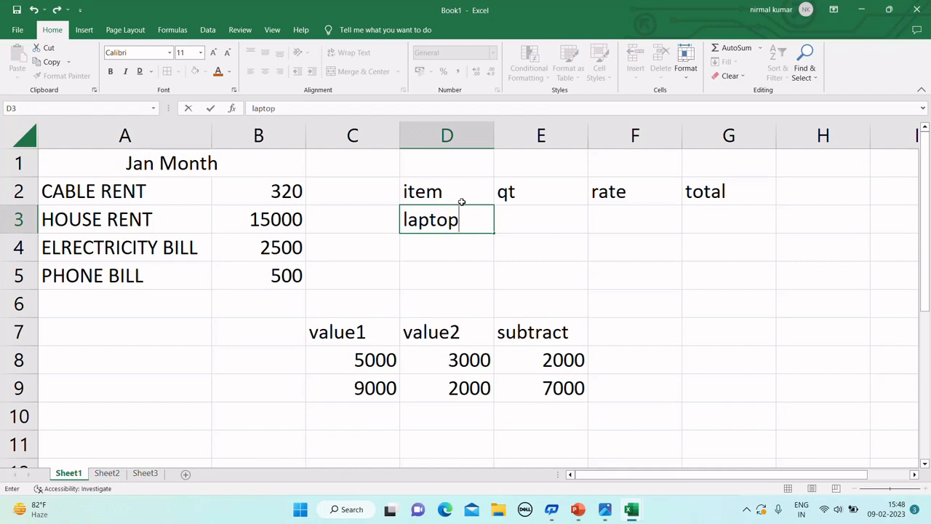
key(Tab)
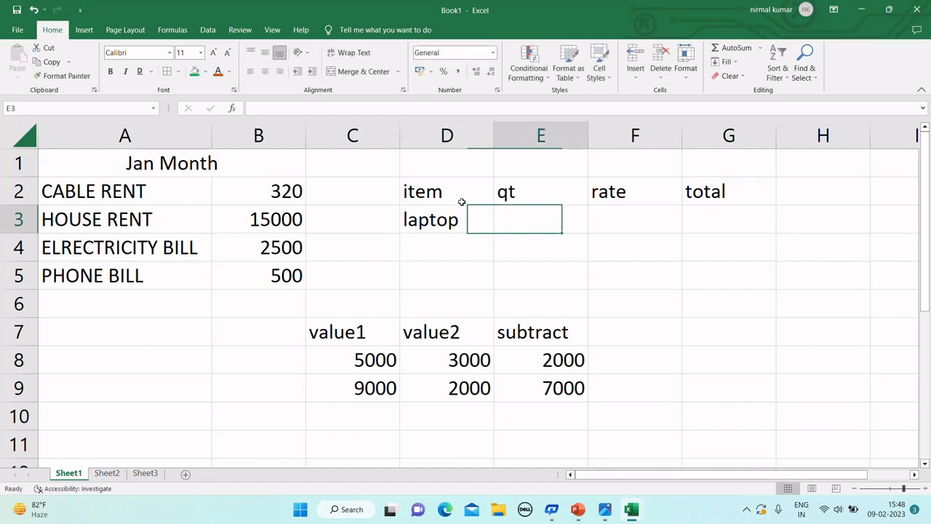
text(5)
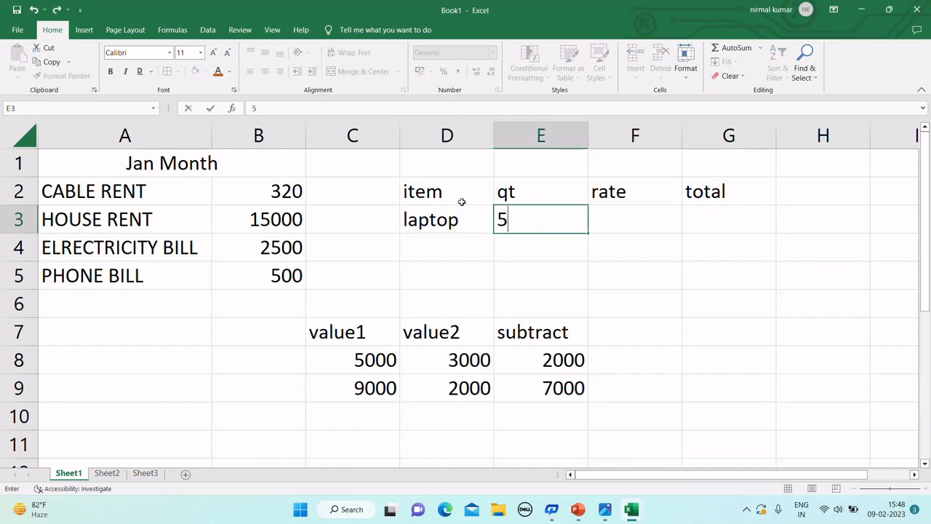
key(Tab)
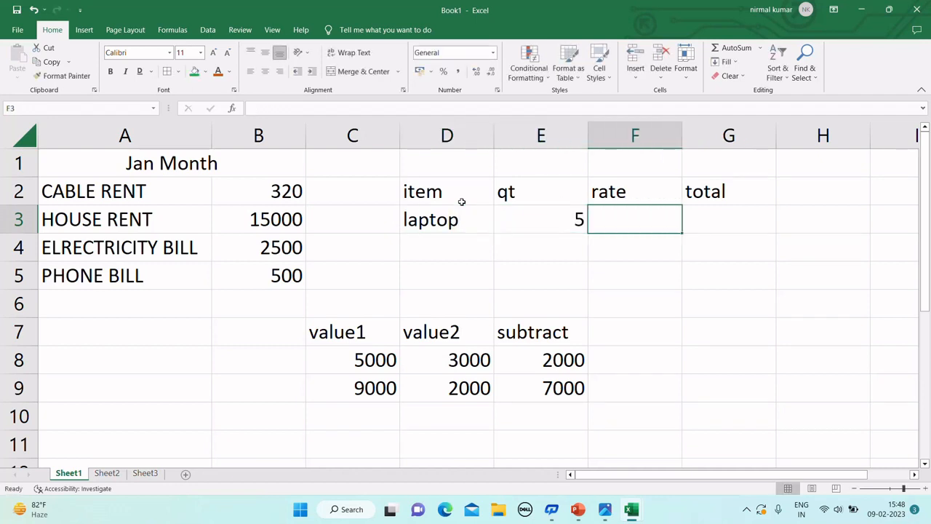
text(50000)
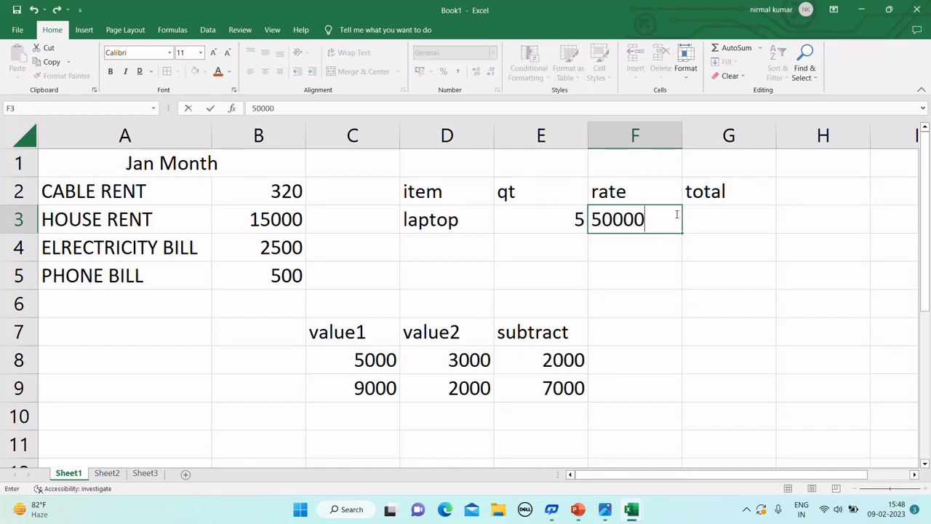
Calculate the laptop total in cell G3 by multiplying quantity by rate with the formula =E3*F3.
click(708, 230)
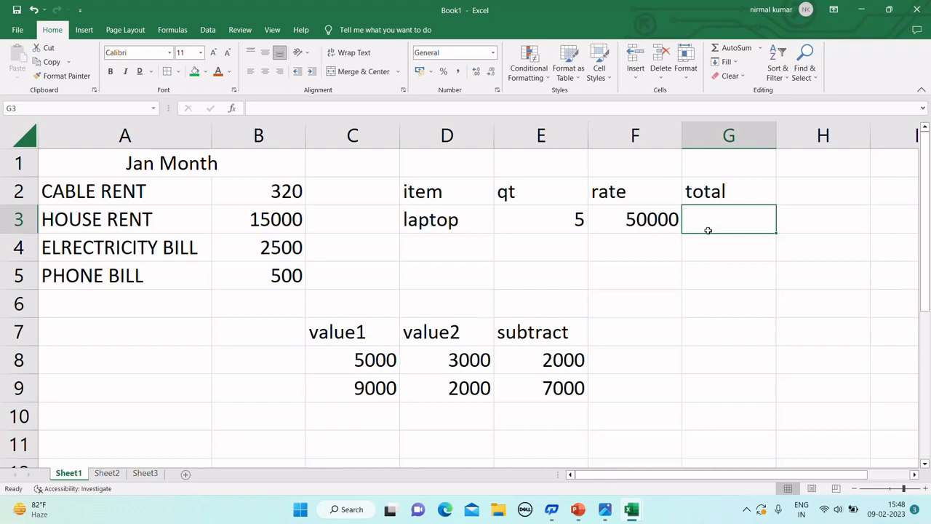
text(=)
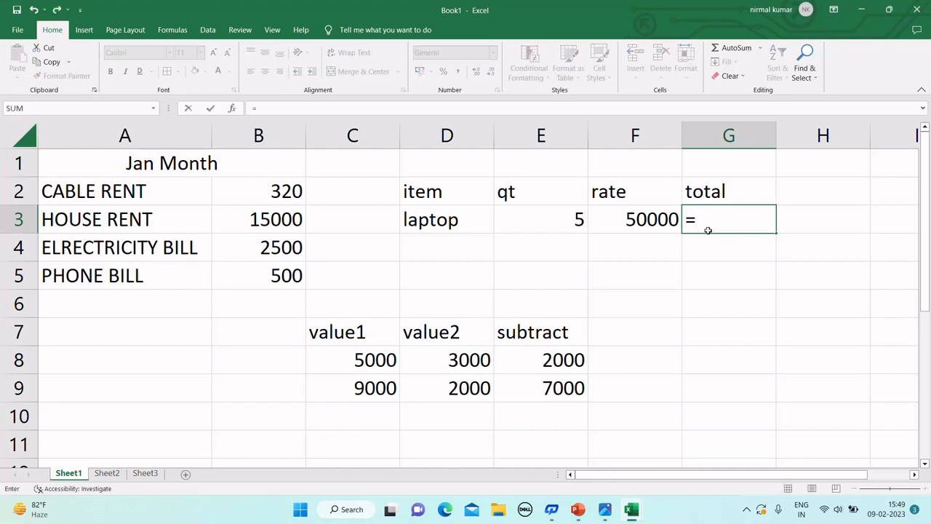
click(572, 220)
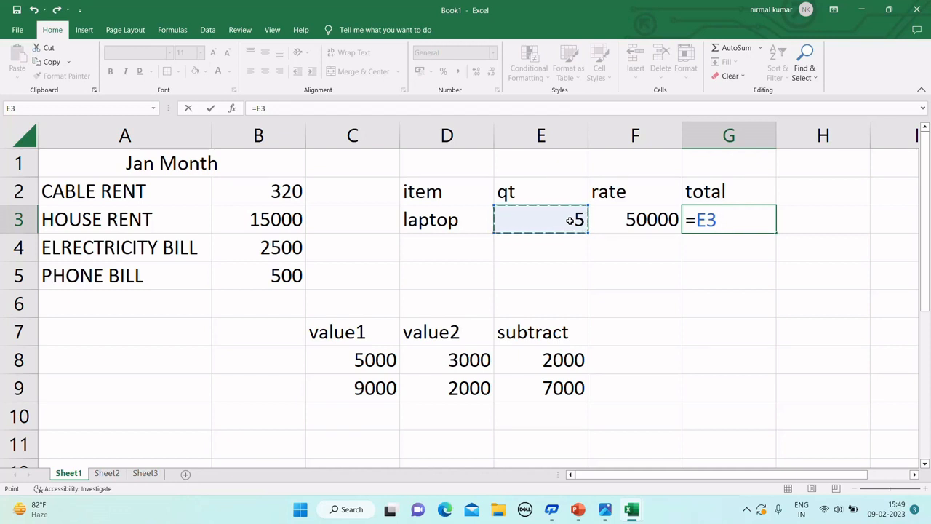
text(*)
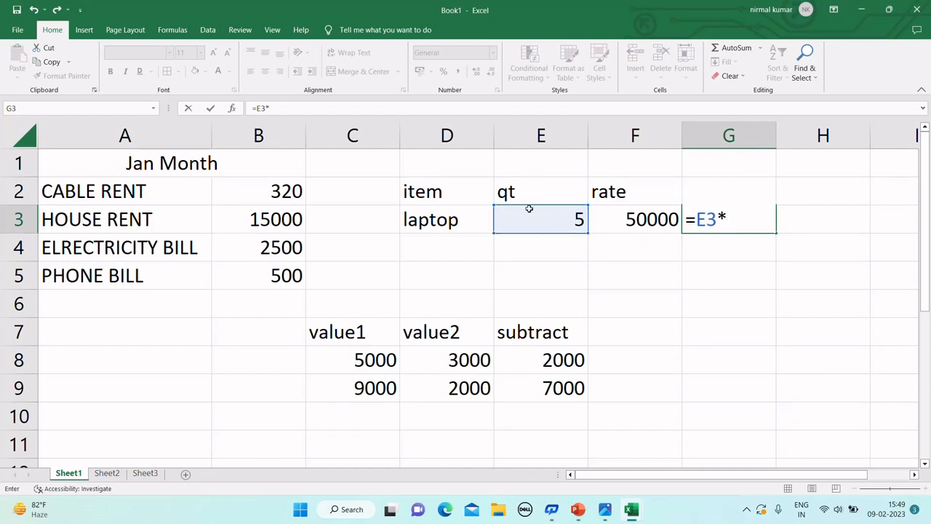
click(630, 218)
key(Return)
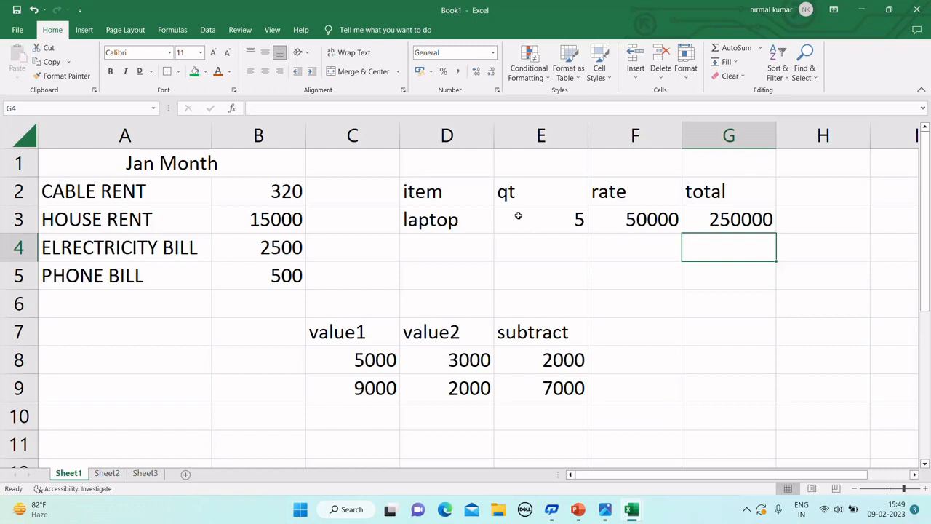
Fill in row 4 with the item keyboard, quantity 50 and rate 250.
click(441, 239)
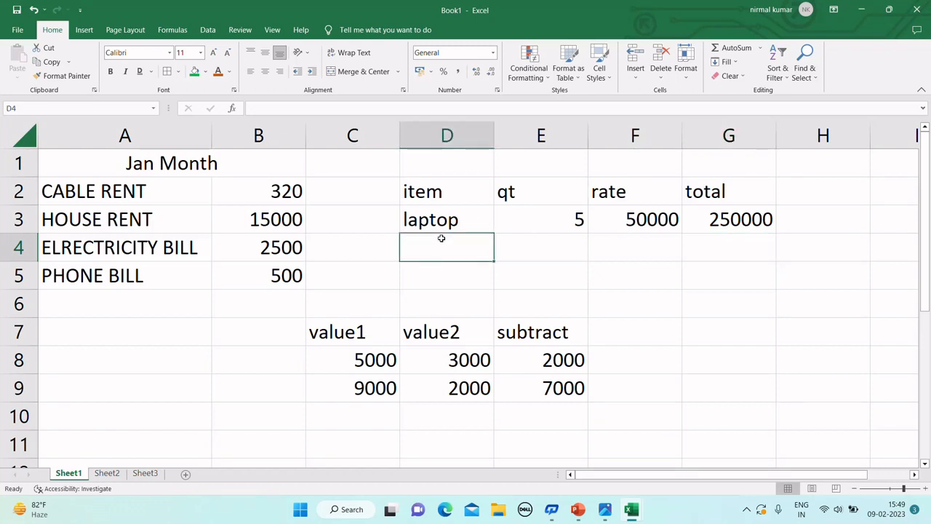
text(keyboard)
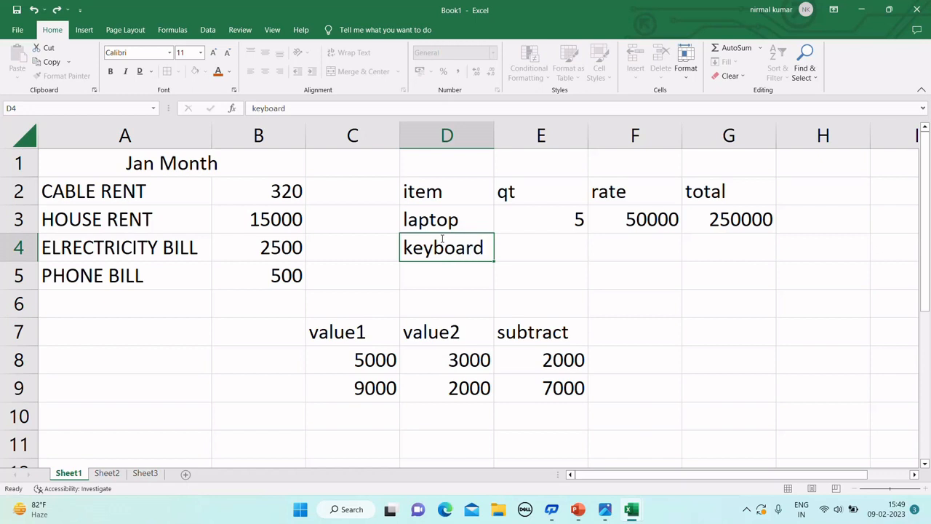
key(Tab)
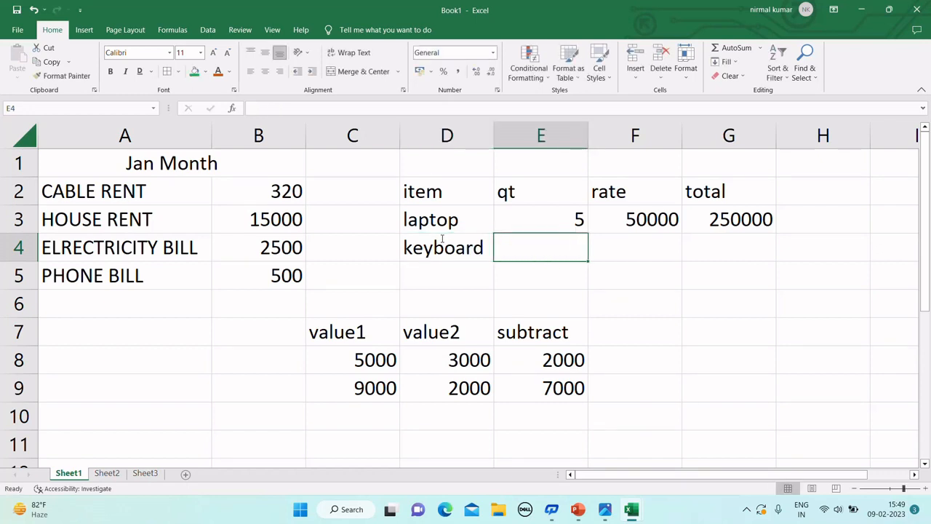
text(50)
key(Tab)
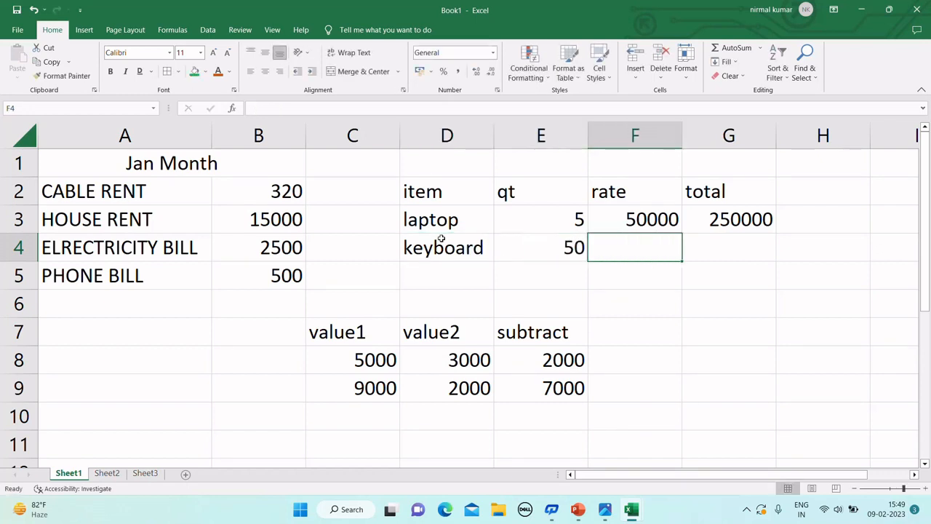
text(250)
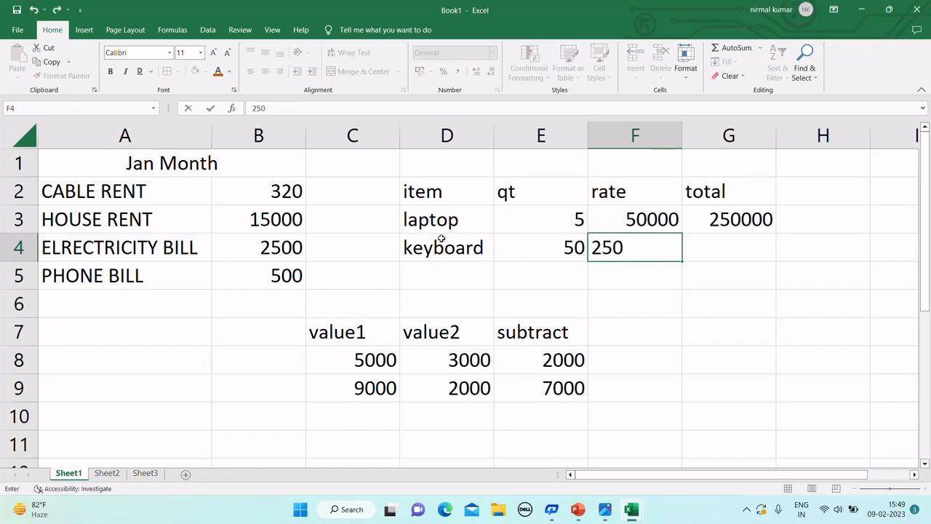
key(Tab)
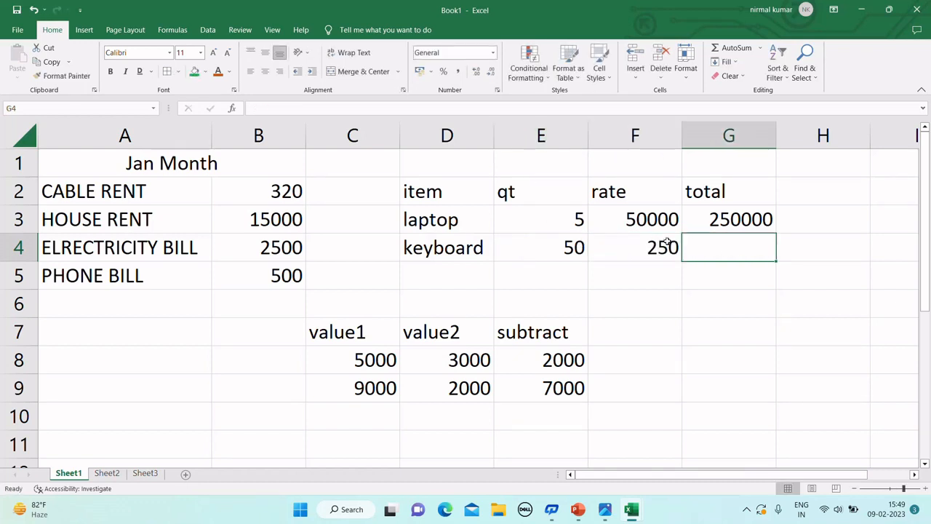
Fill the multiplication formula from G3 down to G4 for the keyboard total.
click(723, 210)
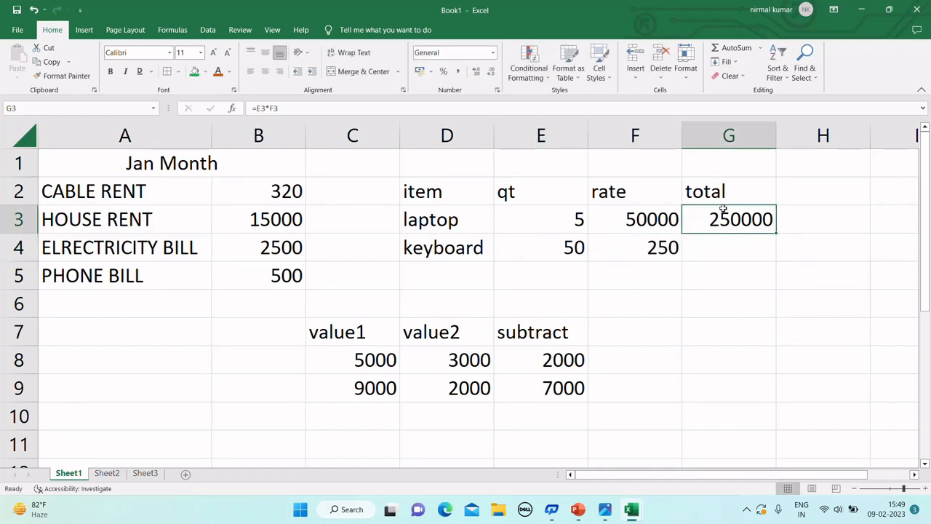
click(778, 234)
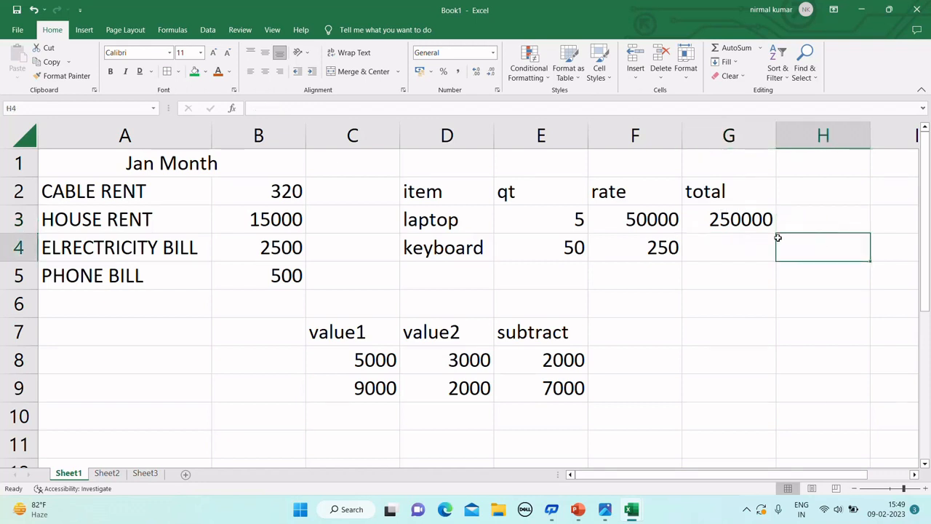
click(752, 217)
drag(776, 233, 764, 270)
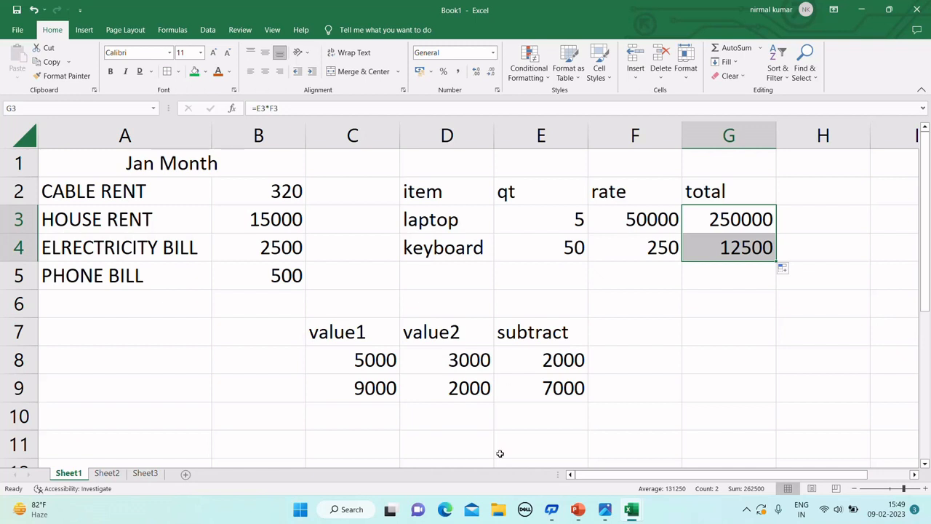
mouse_move(632, 509)
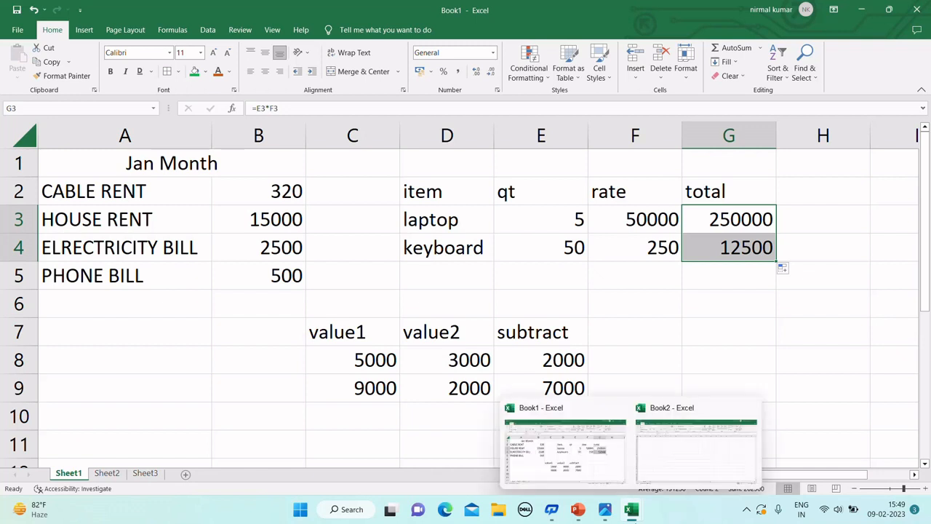
Enter the label value1 in cell G7 and the number 5000 beside it in H7.
click(702, 331)
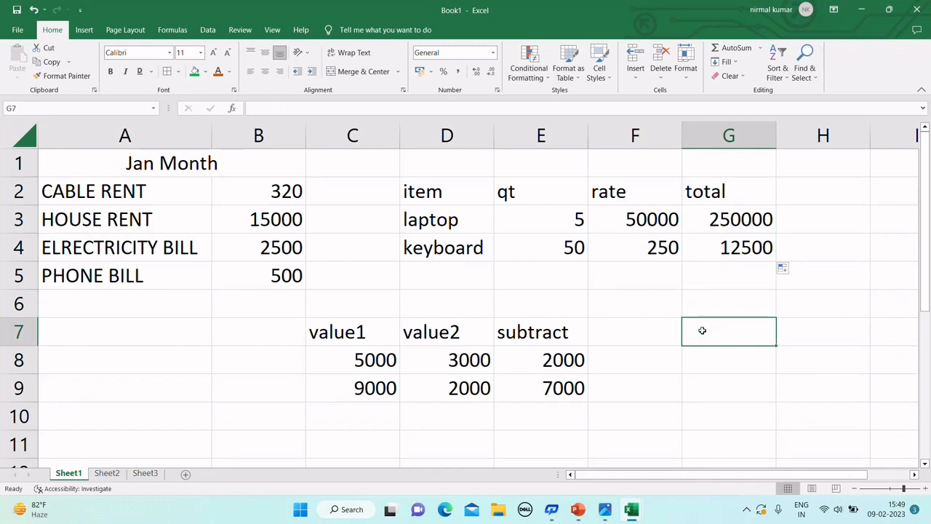
text(ba)
key(BackSpace)
key(BackSpace)
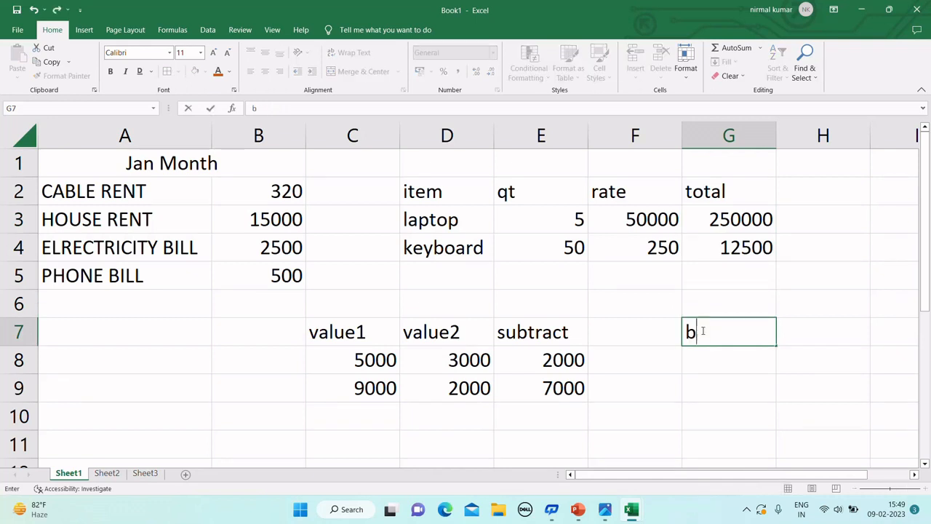
text(valu)
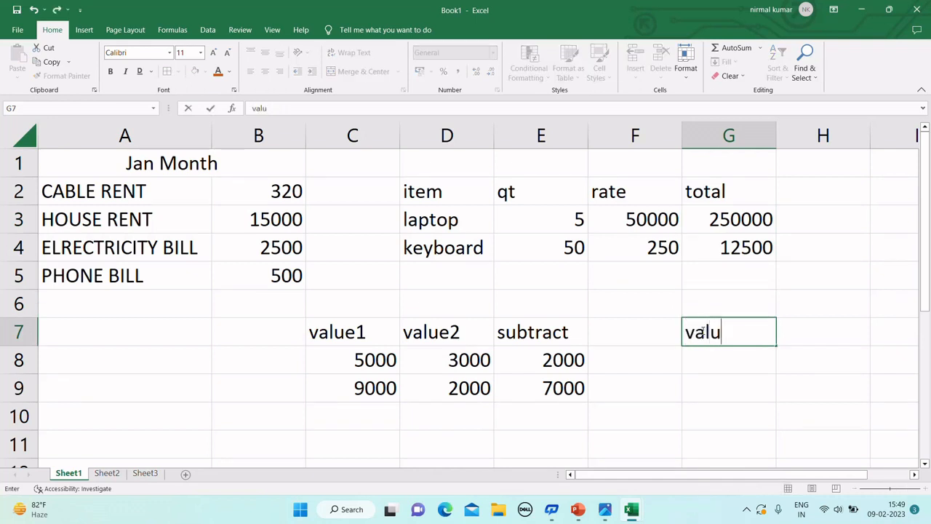
text(e1)
key(Tab)
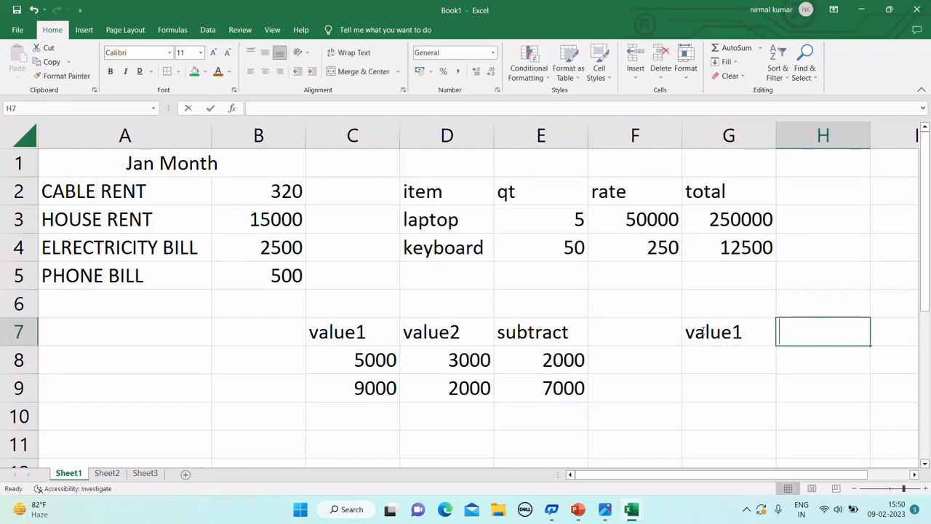
text(5000)
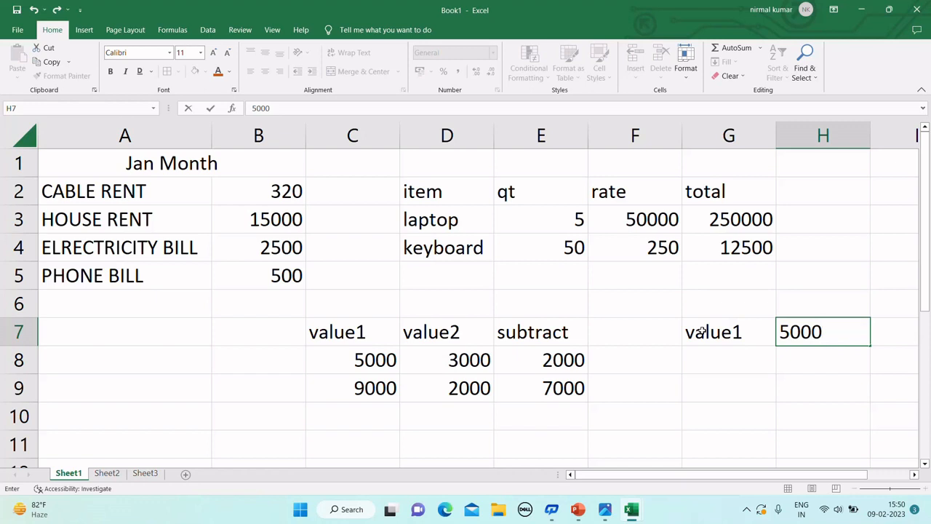
click(702, 331)
key(Return)
Enter the label value2 in cell G8 and the number 2500 beside it in H8.
text(valu)
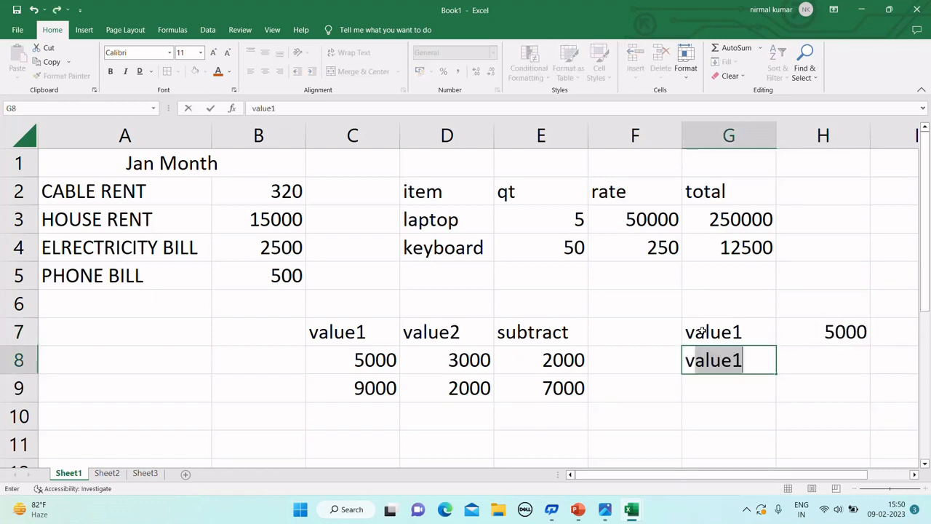
text(e)
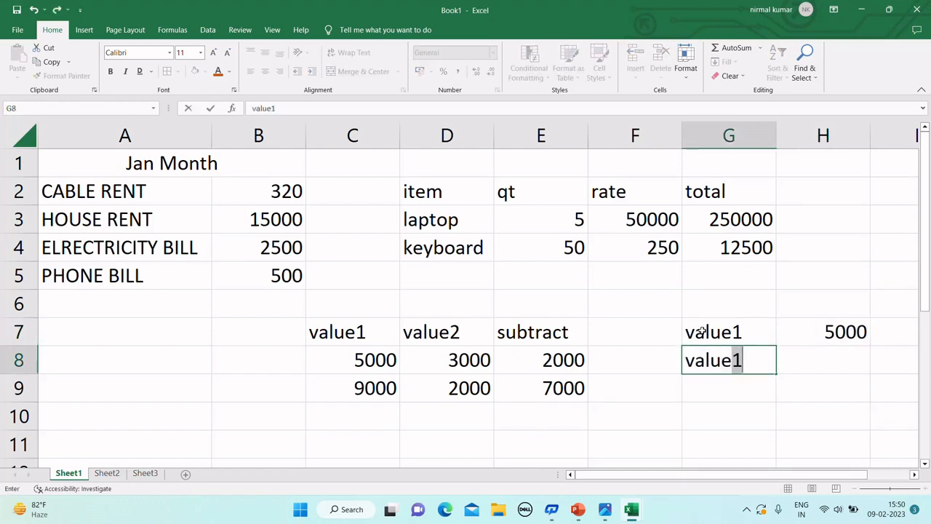
text(2)
key(Tab)
text(20)
key(BackSpace)
text(500)
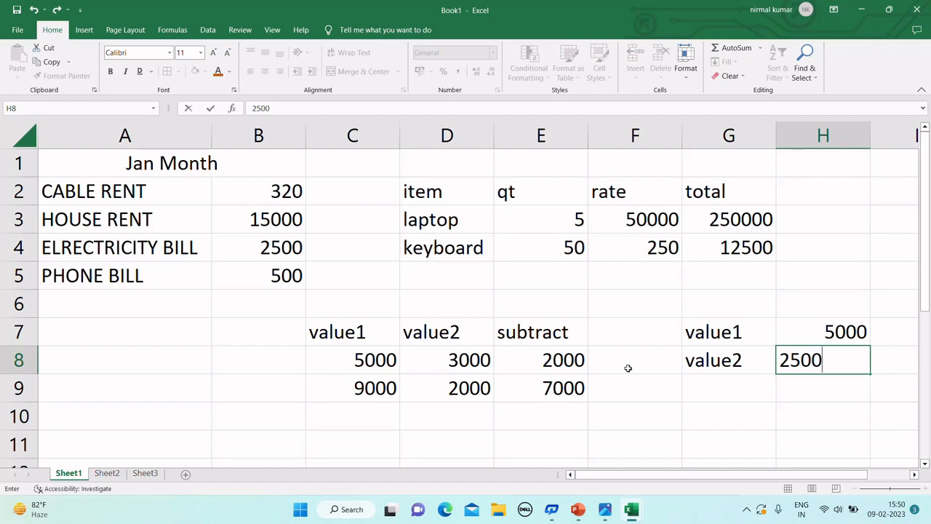
click(803, 383)
Add the label division in cell G9 below value2.
click(732, 382)
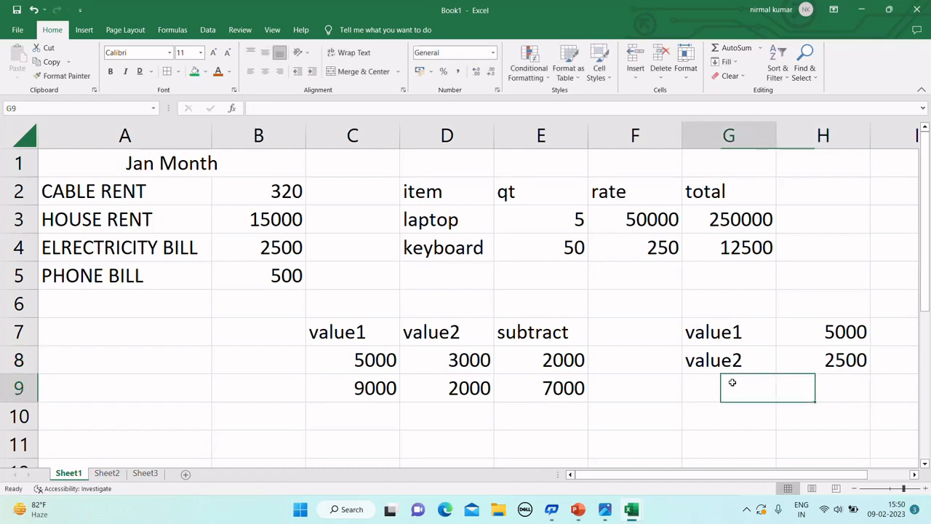
text(divi)
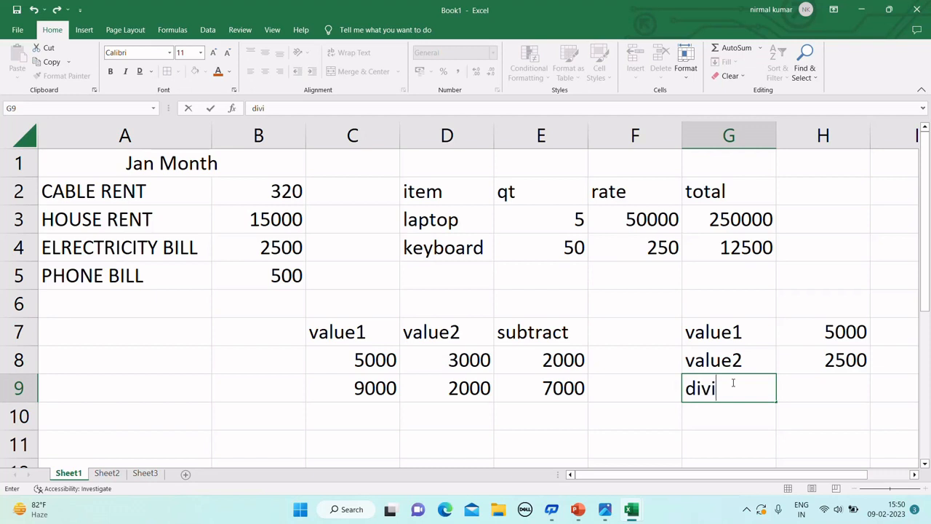
text(sion)
key(Tab)
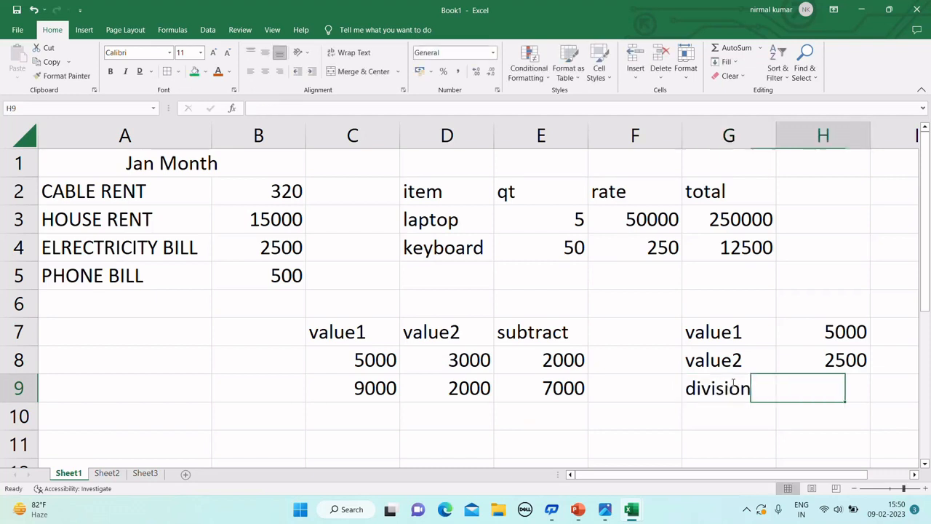
text(=)
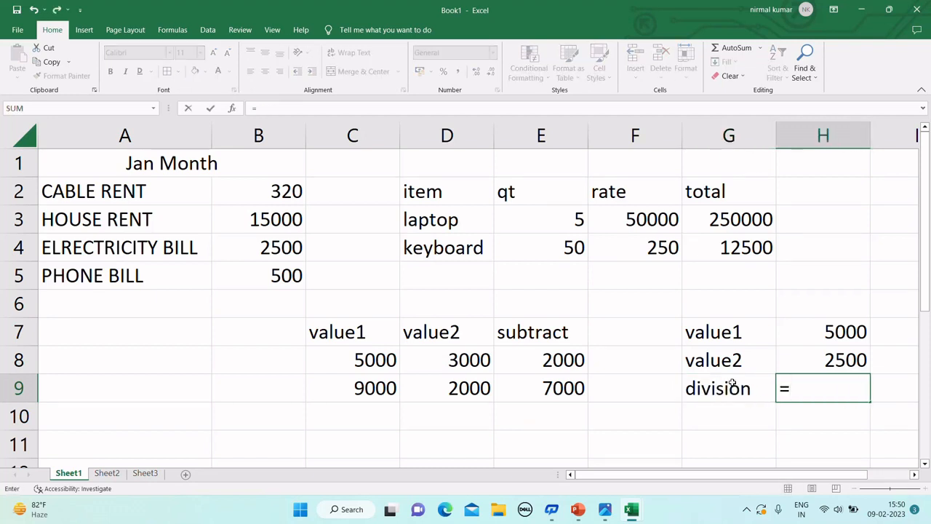
click(849, 332)
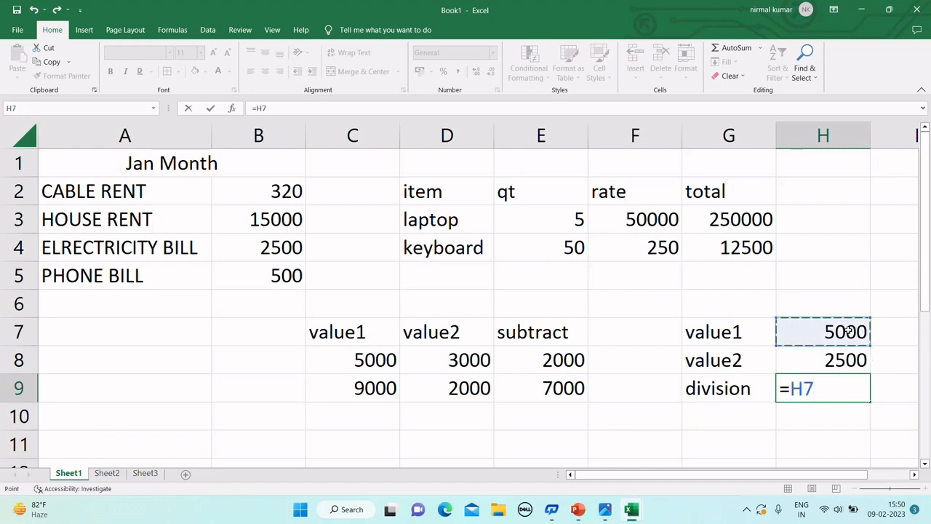
text(/)
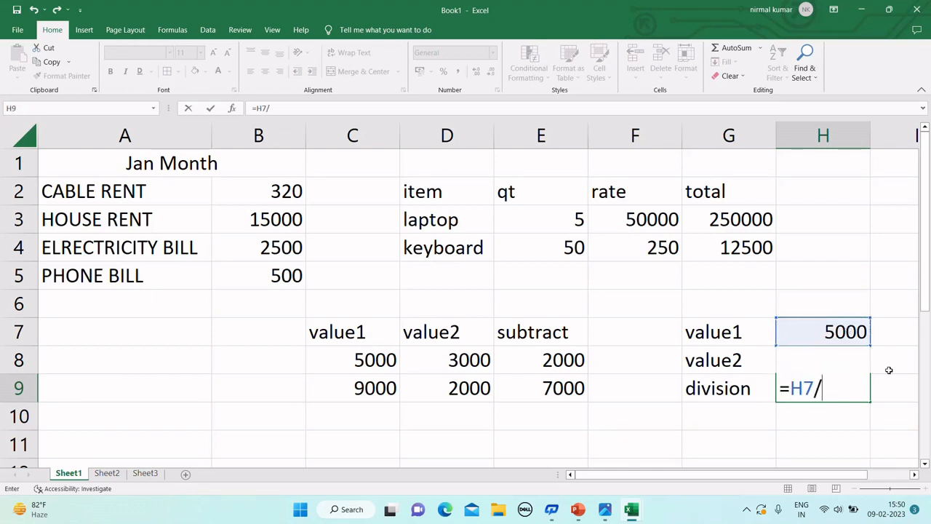
click(790, 365)
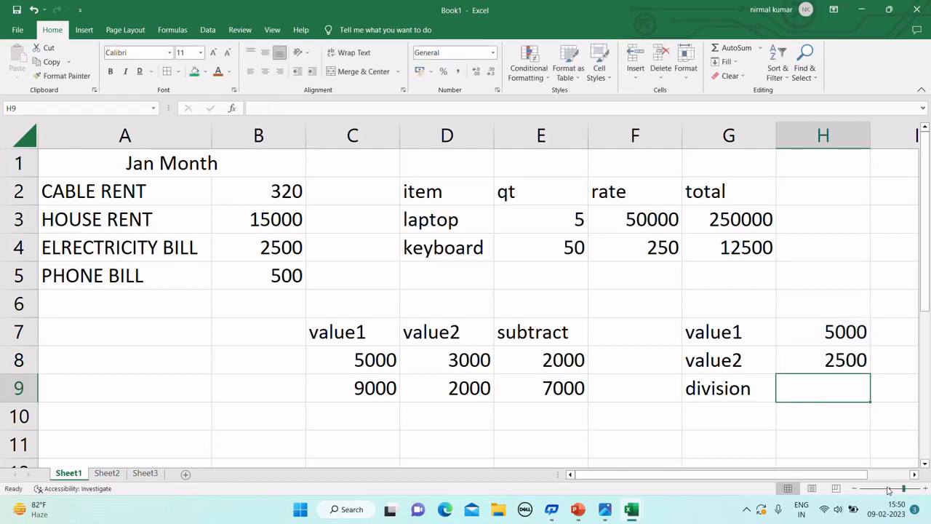
Divide value1 by value2 in cell H9 with the formula =H7/H8.
click(888, 489)
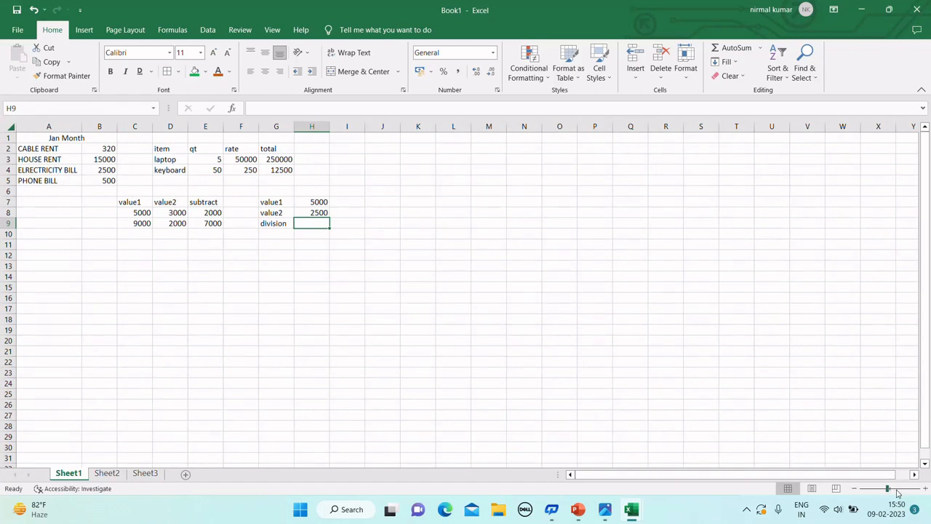
click(892, 489)
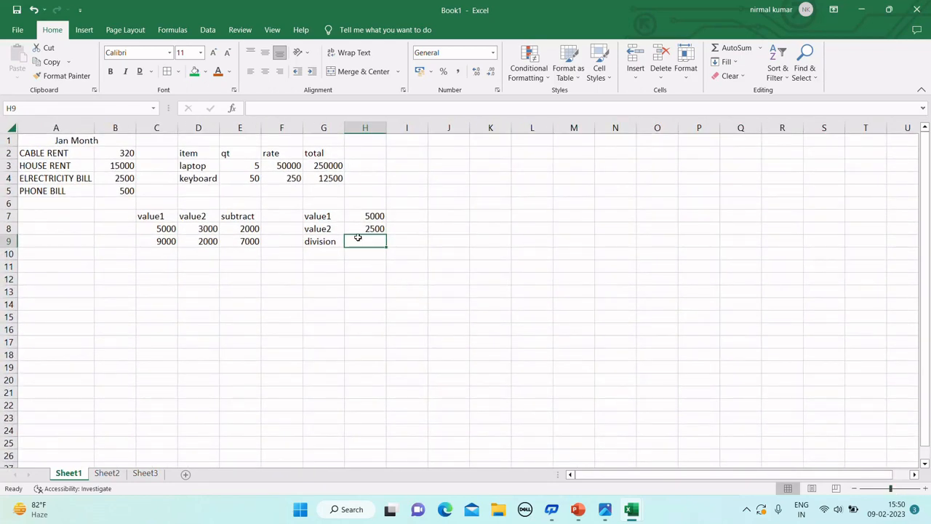
text(=)
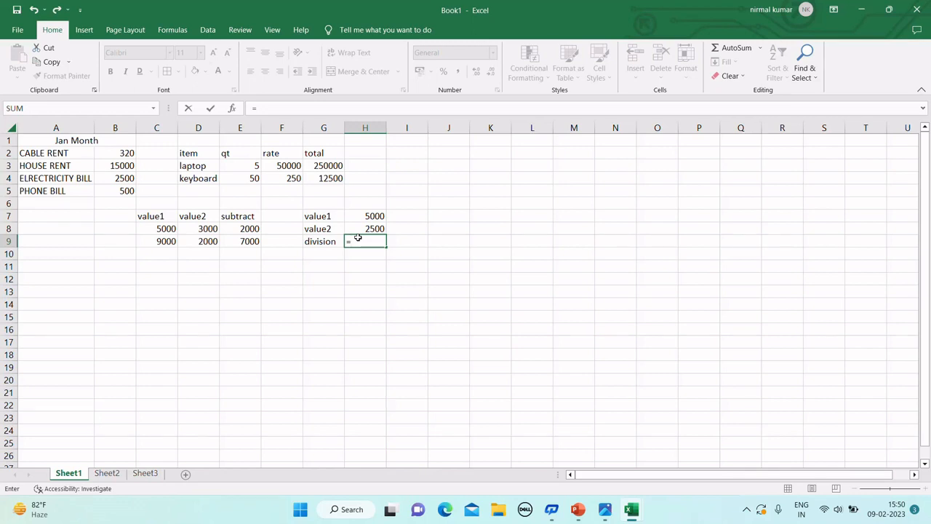
click(375, 215)
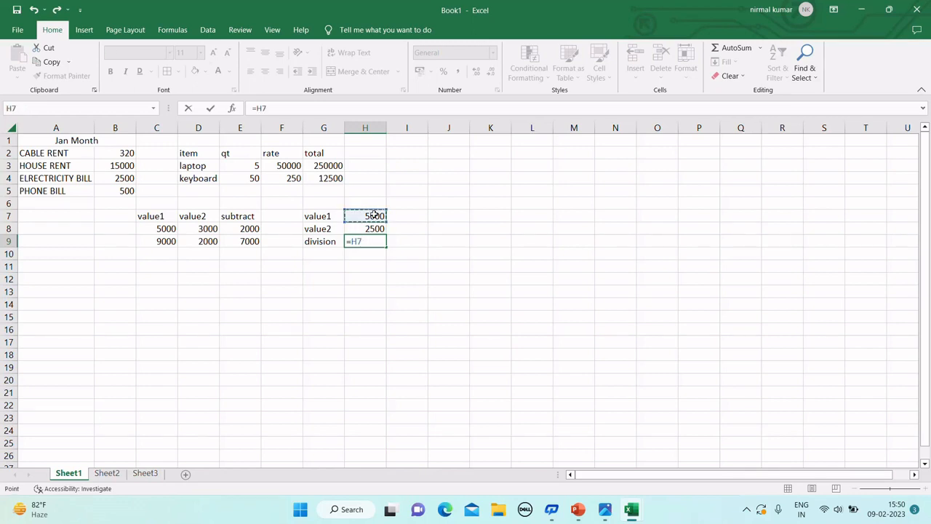
text(/)
click(376, 229)
key(Return)
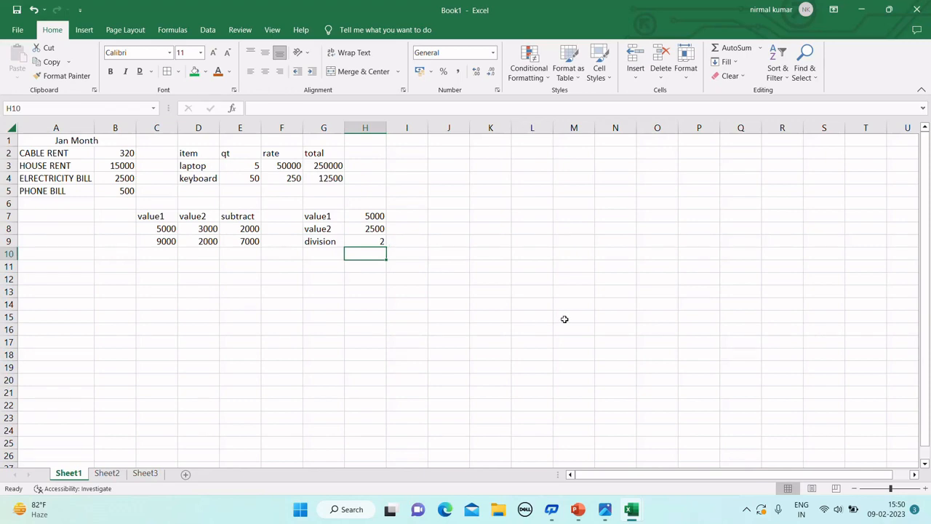
Check the list of basic formulas on the PowerPoint slide and return to the Excel sheet to label cell A7 maximum.
click(896, 489)
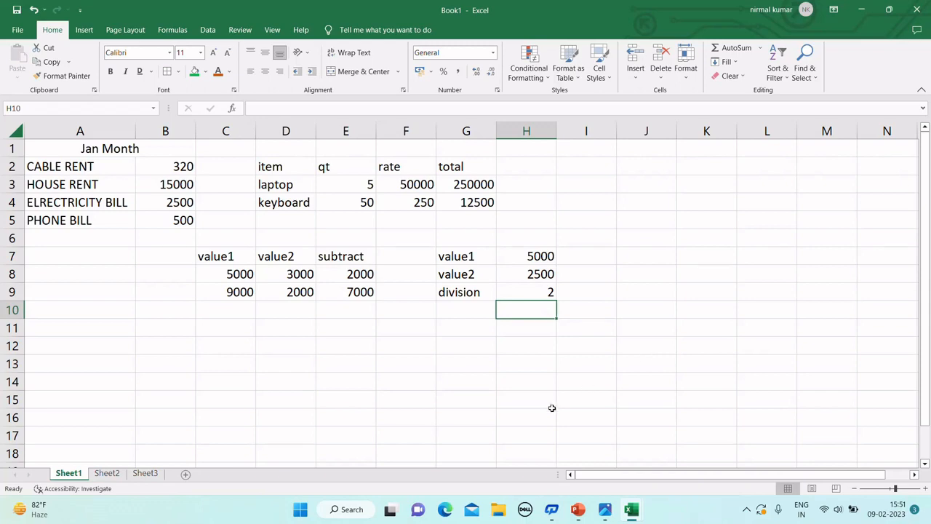
click(578, 510)
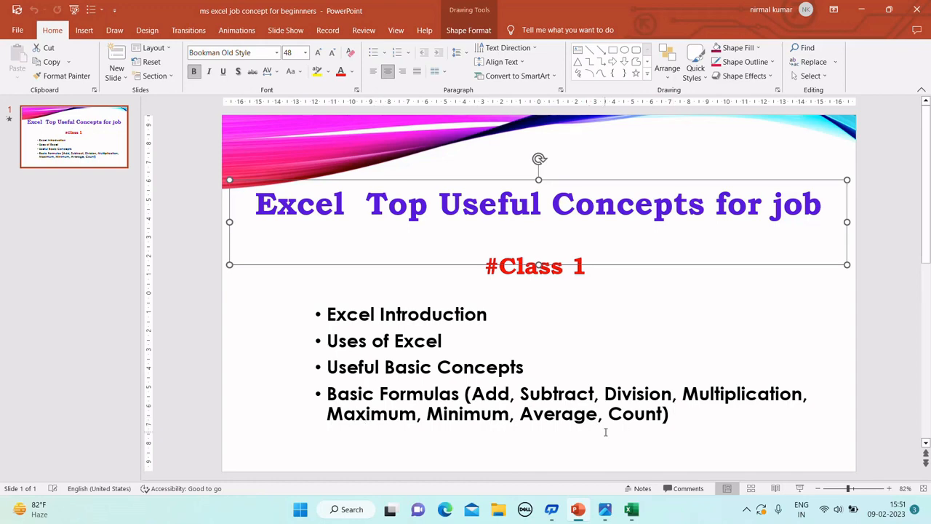
key(alt+Tab)
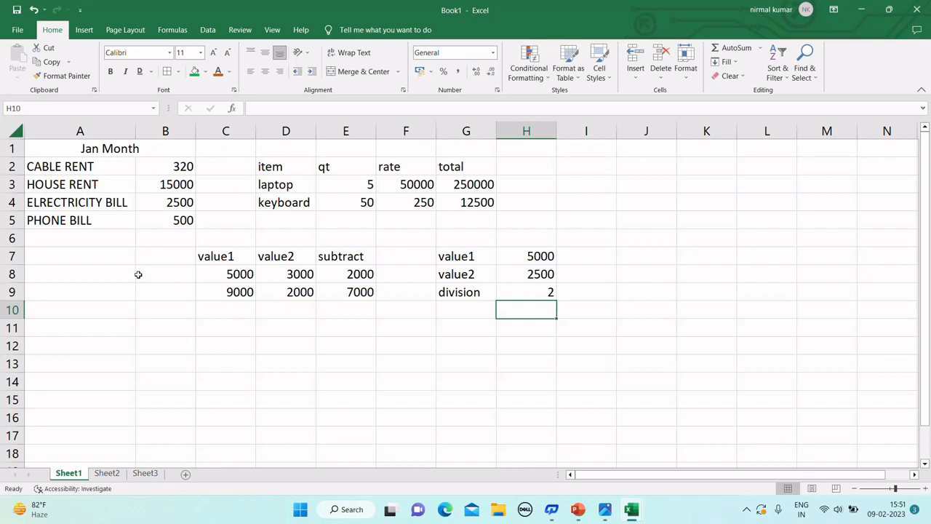
click(75, 262)
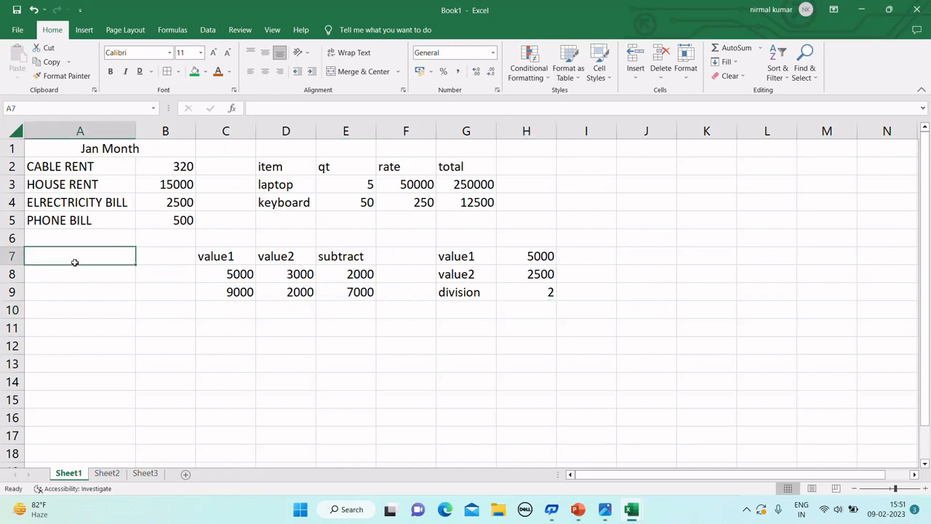
text(max)
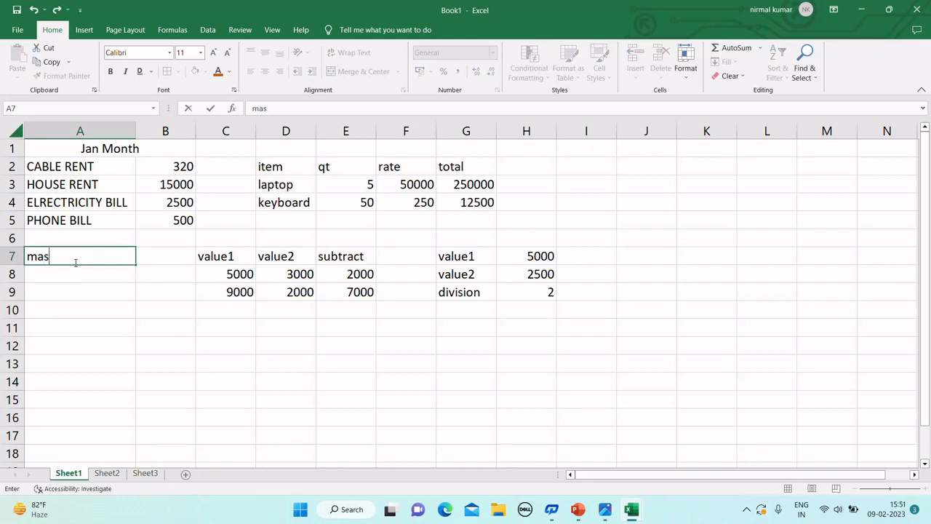
text(imum)
key(Tab)
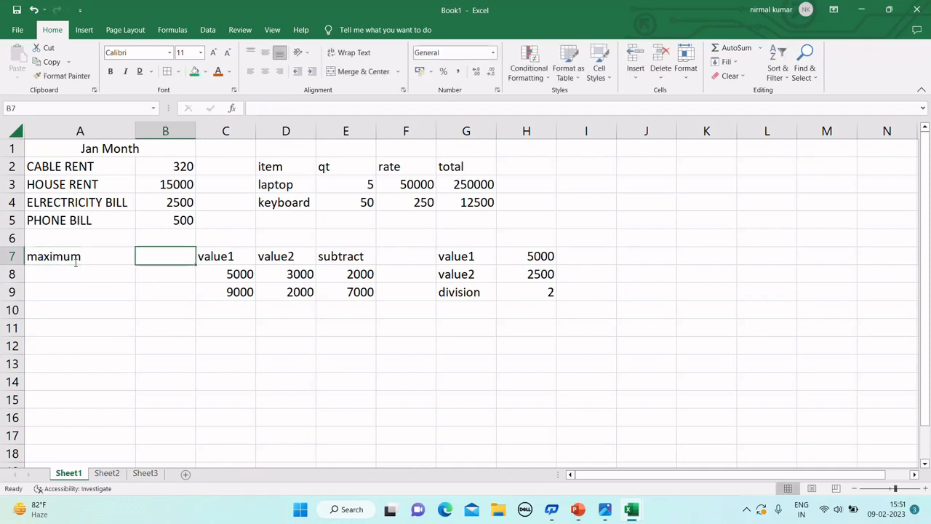
Find the largest expense in cell B7 with the formula =MAX(B2:B5).
text(=max)
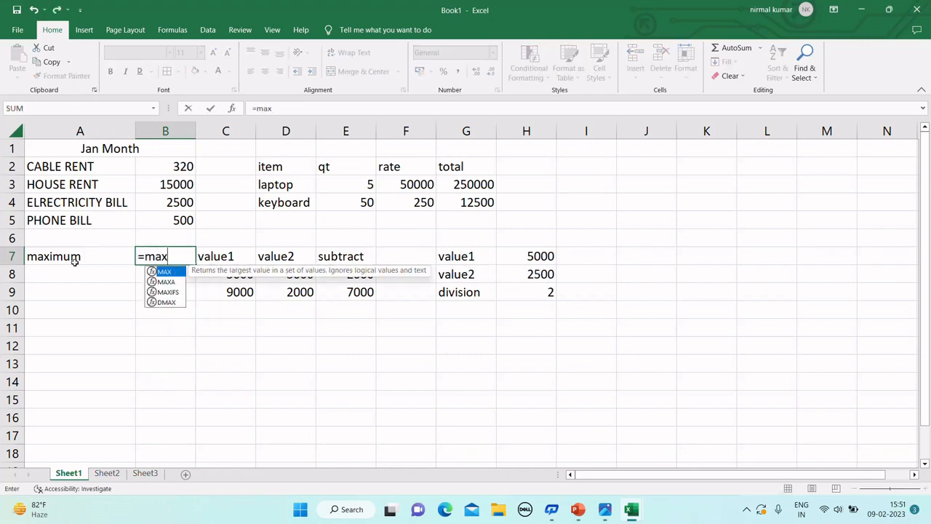
key(Tab)
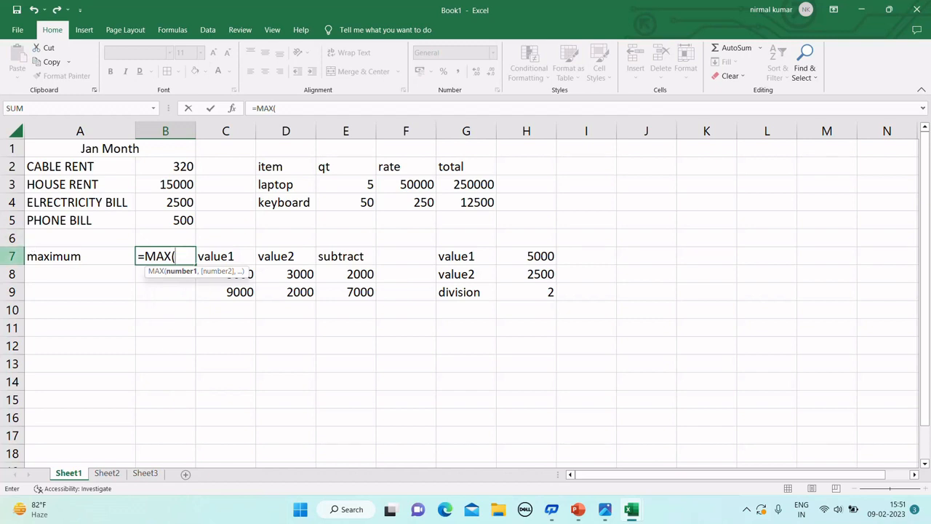
click(179, 167)
drag(180, 167, 181, 221)
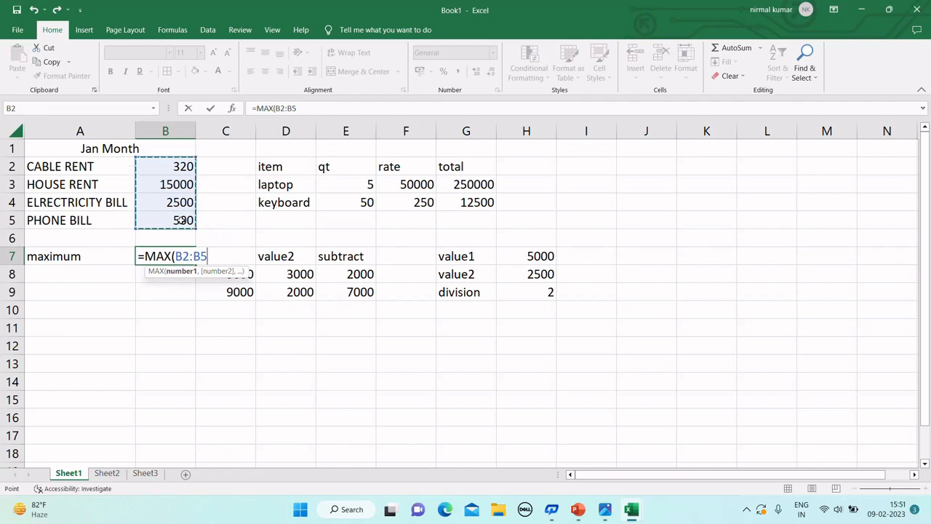
text())
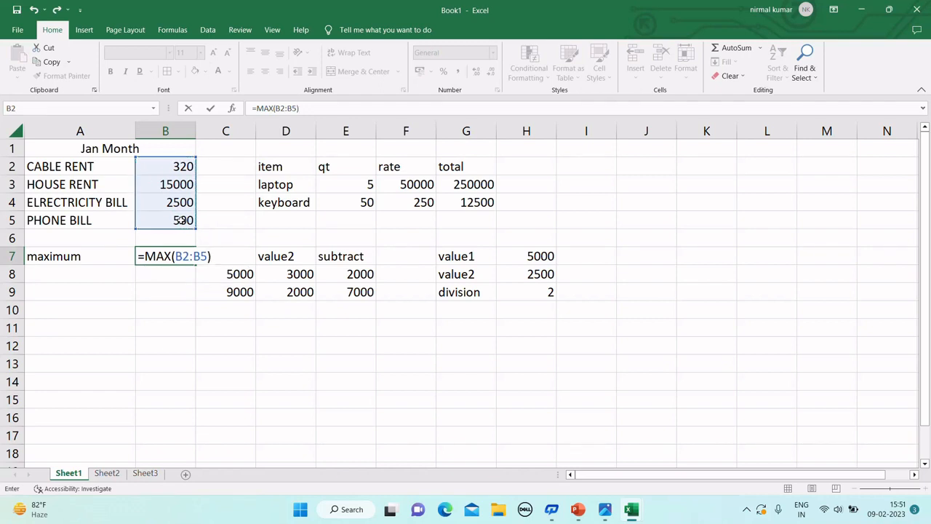
key(Return)
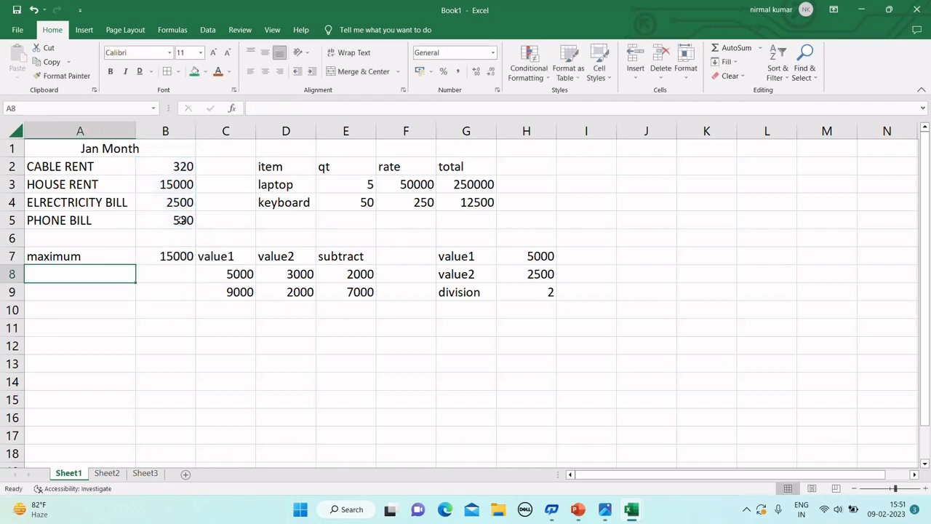
Replace the formula in cell B7 with AutoSum's Max function, correcting its range to B2:B5.
click(166, 256)
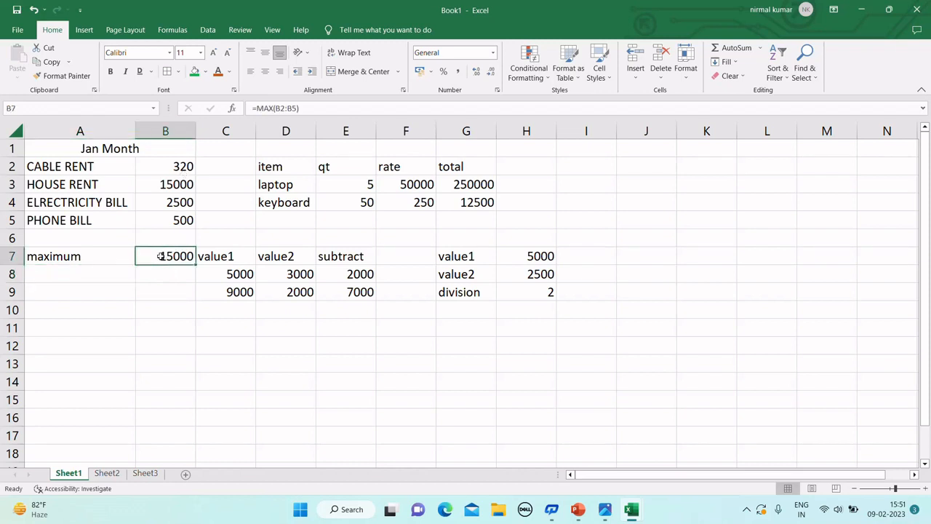
key(Delete)
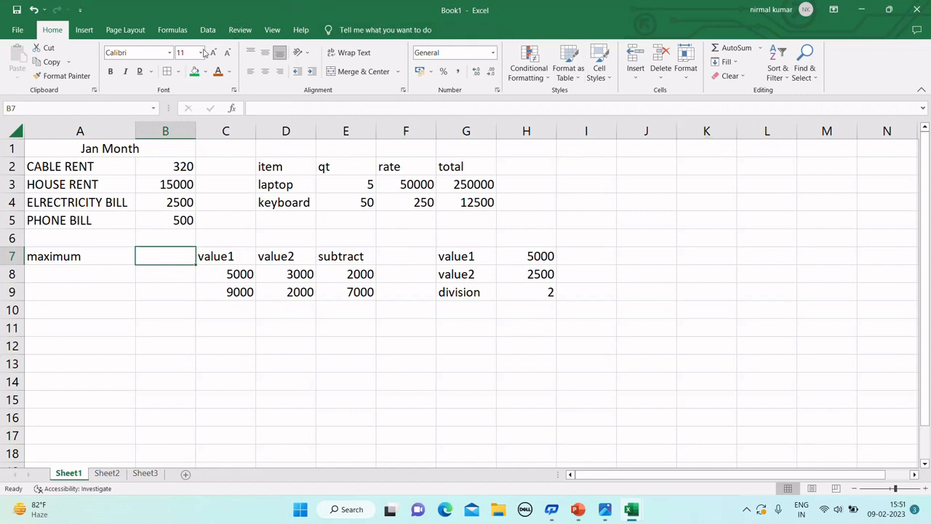
click(758, 49)
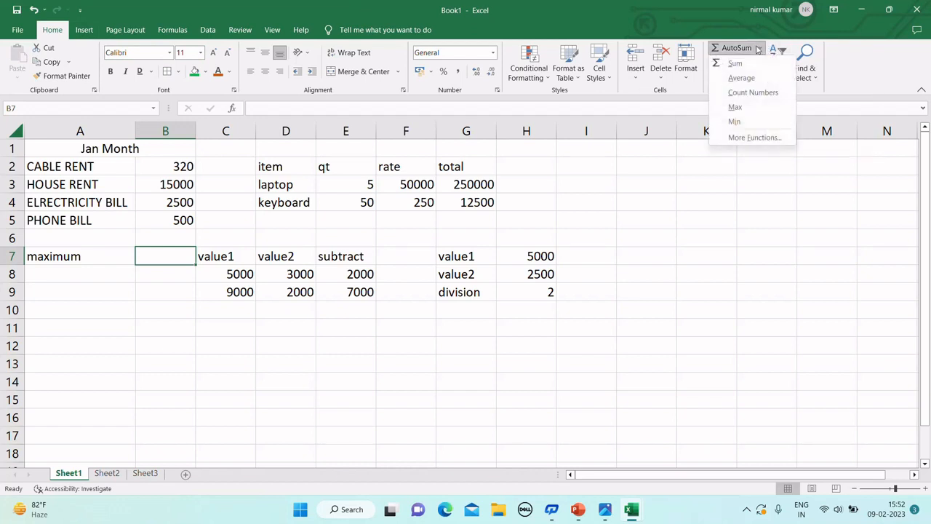
click(735, 107)
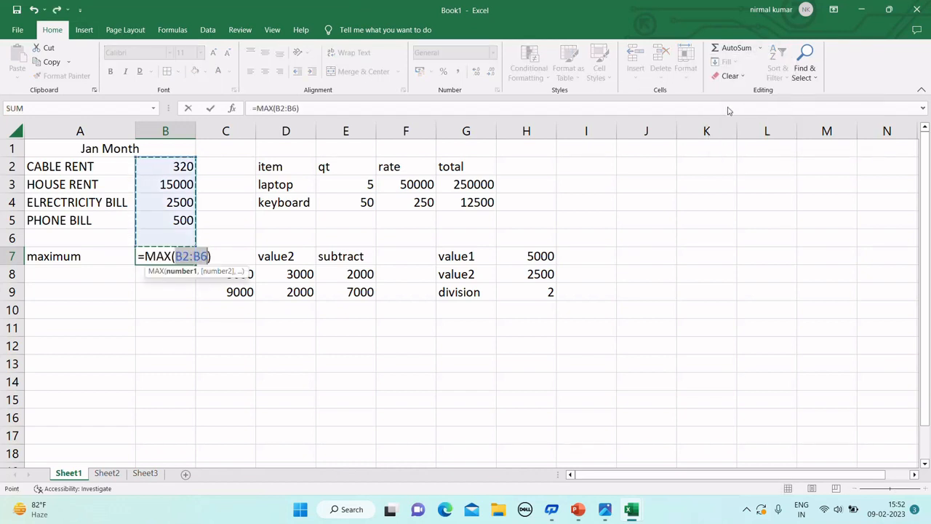
click(208, 256)
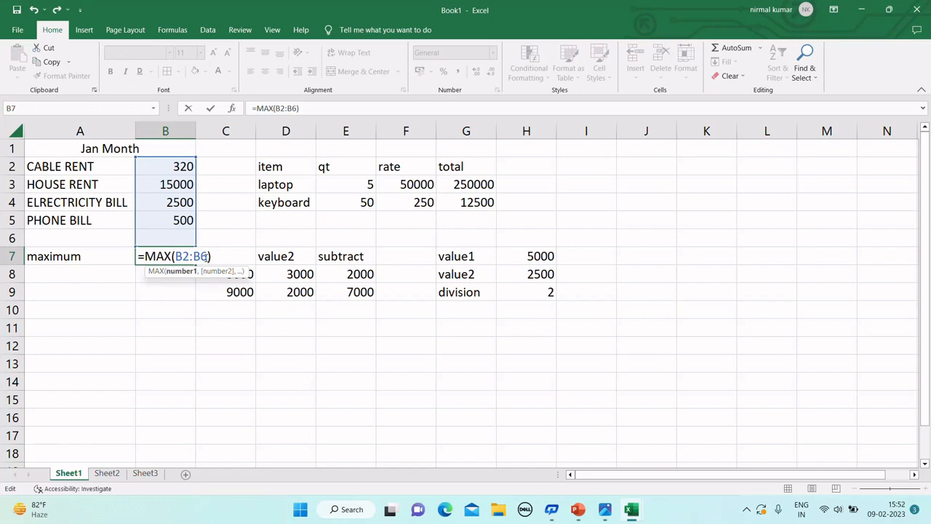
key(BackSpace)
text(5)
key(Return)
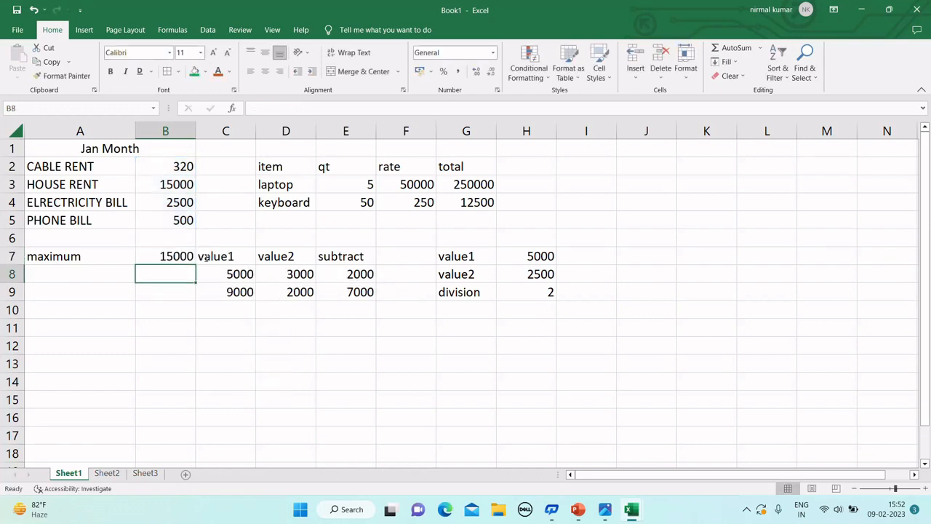
click(164, 255)
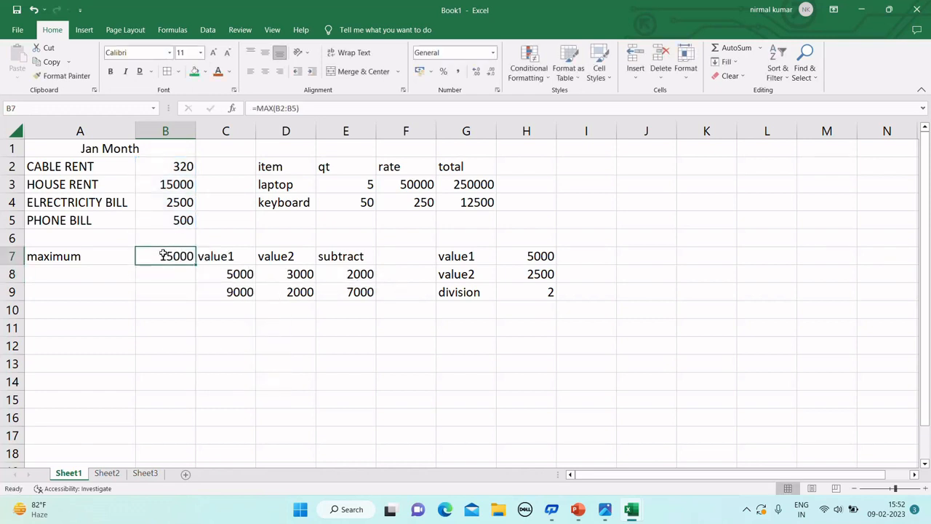
Label cell A8 minimum, directly below the maximum label.
click(54, 273)
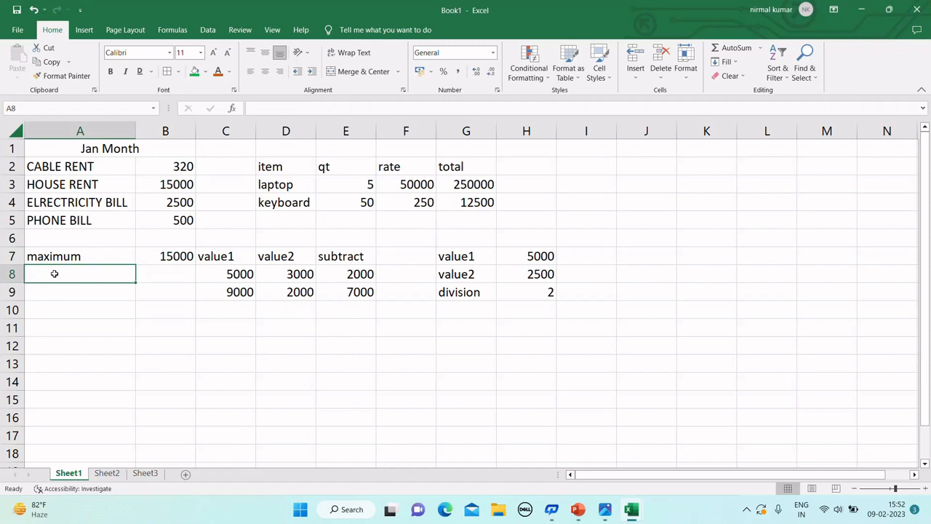
text(m)
text(i)
key(BackSpace)
key(BackSpace)
text(nimum)
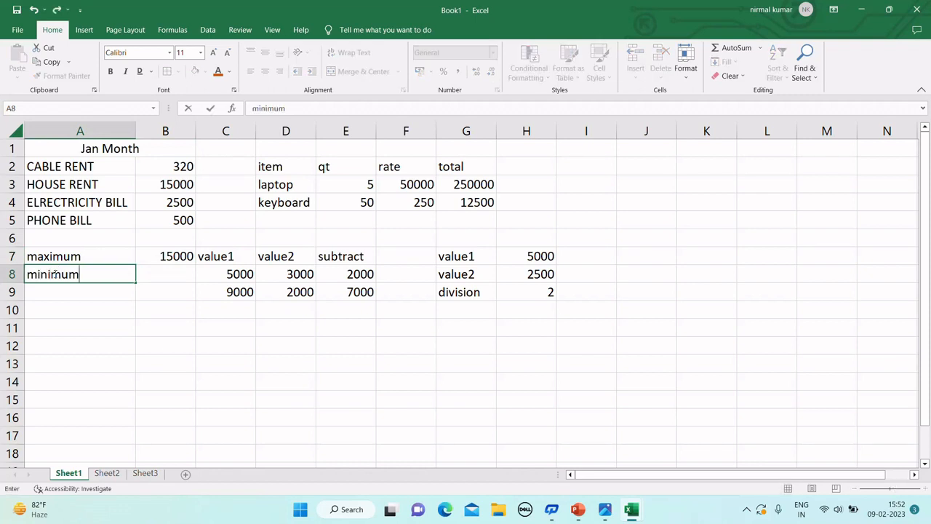
key(Tab)
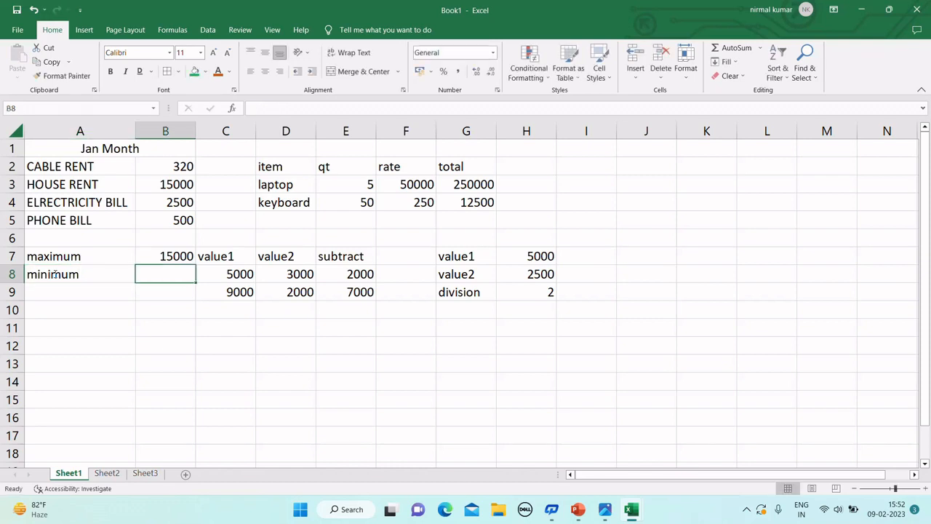
Find the smallest expense in cell B8 with the formula =MIN(B2:B5).
text(=min)
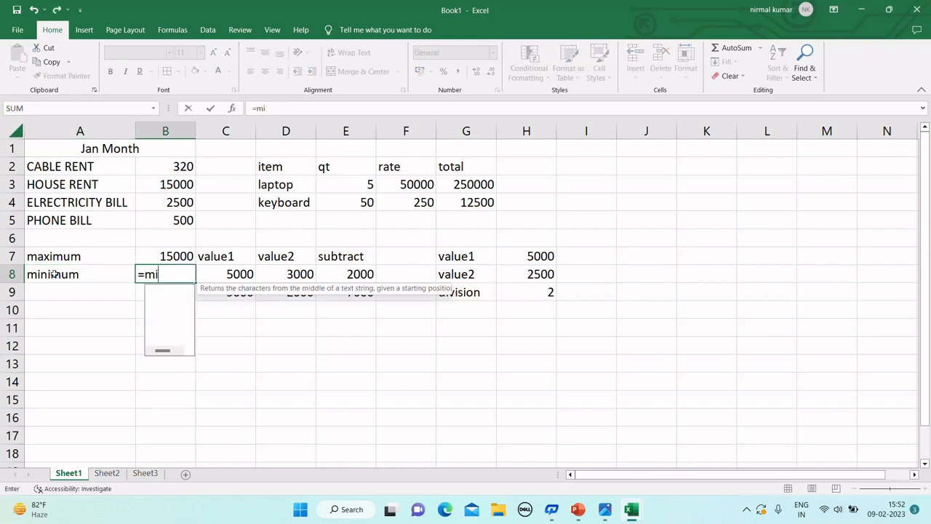
key(Tab)
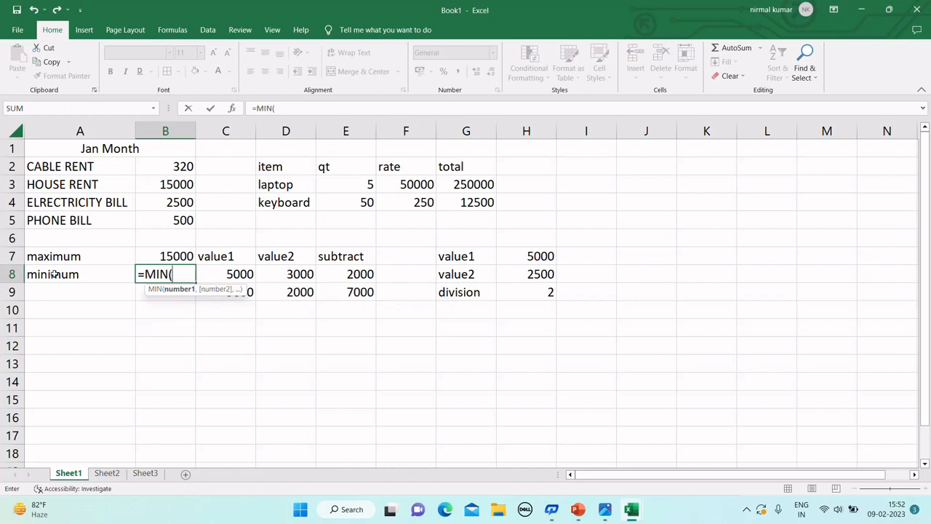
click(176, 166)
drag(176, 166, 175, 220)
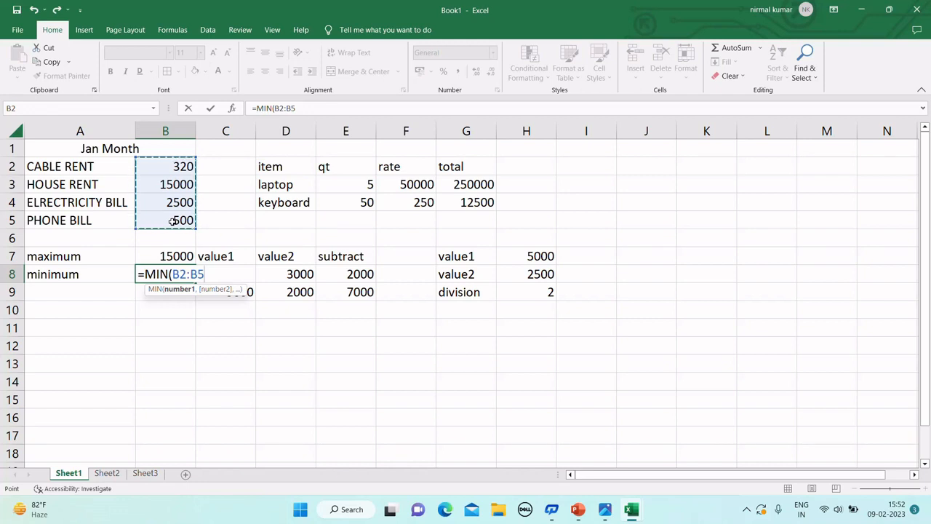
text())
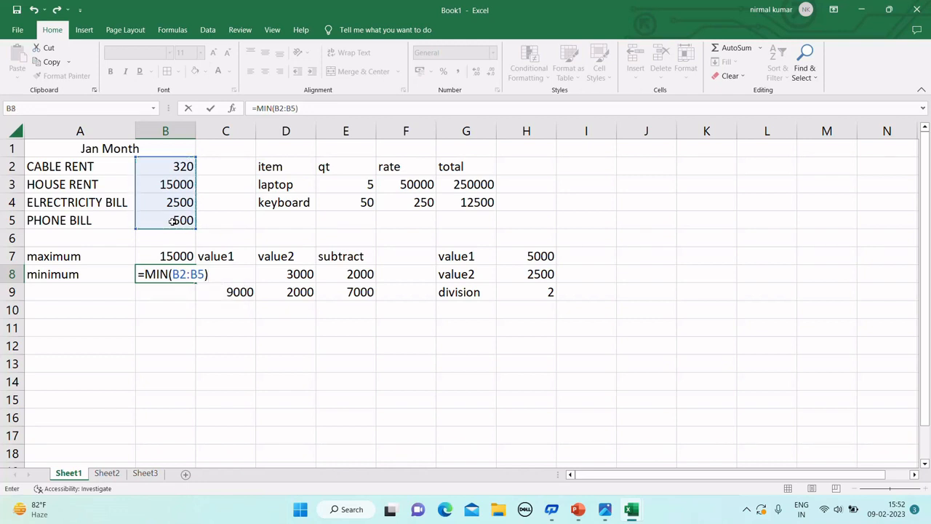
key(Return)
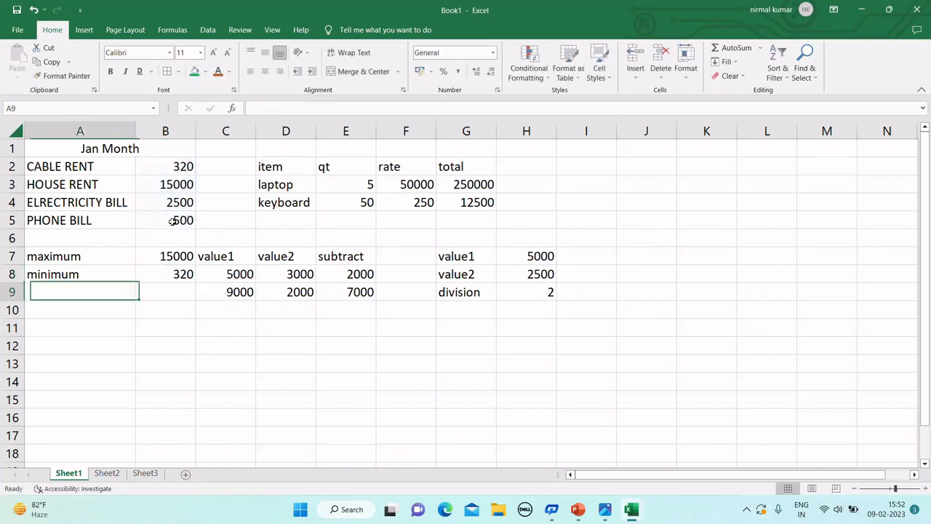
Clear cell B8 and insert AutoSum's Min function there, accepting the suggested reference B7.
click(161, 273)
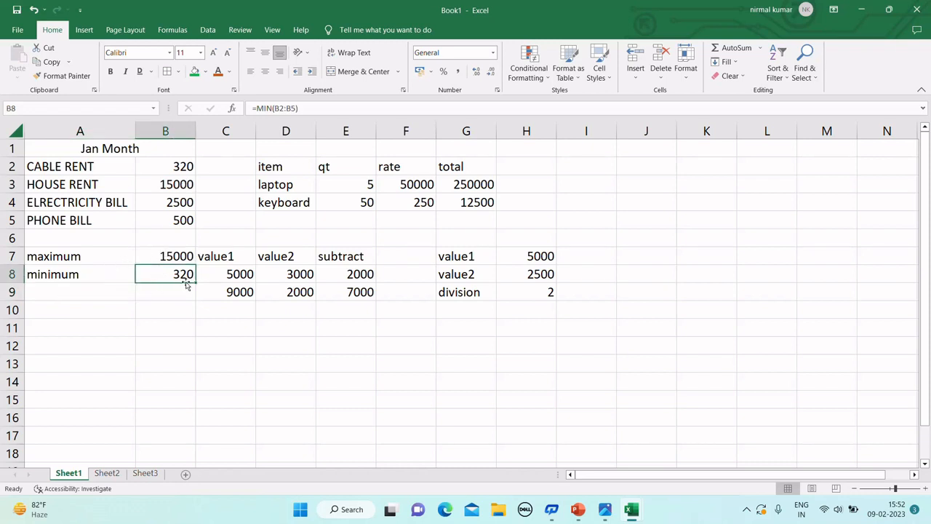
key(Delete)
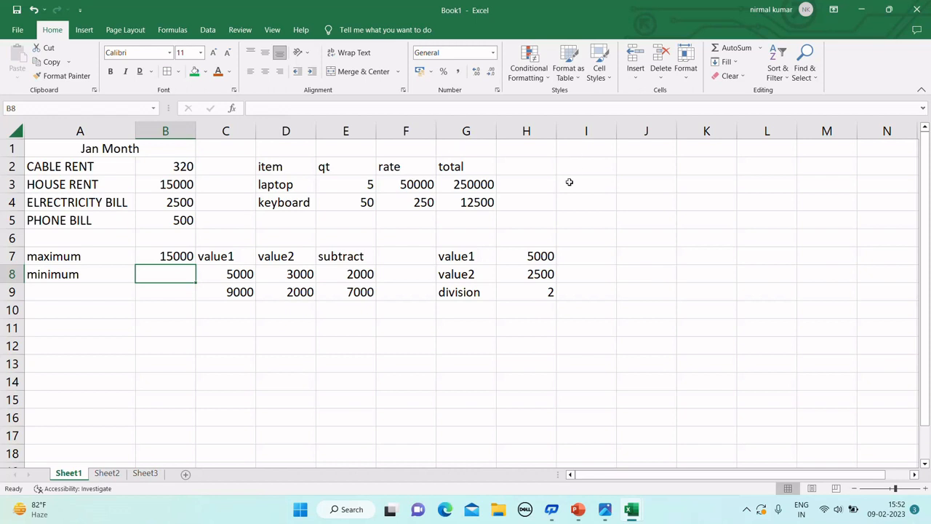
click(759, 48)
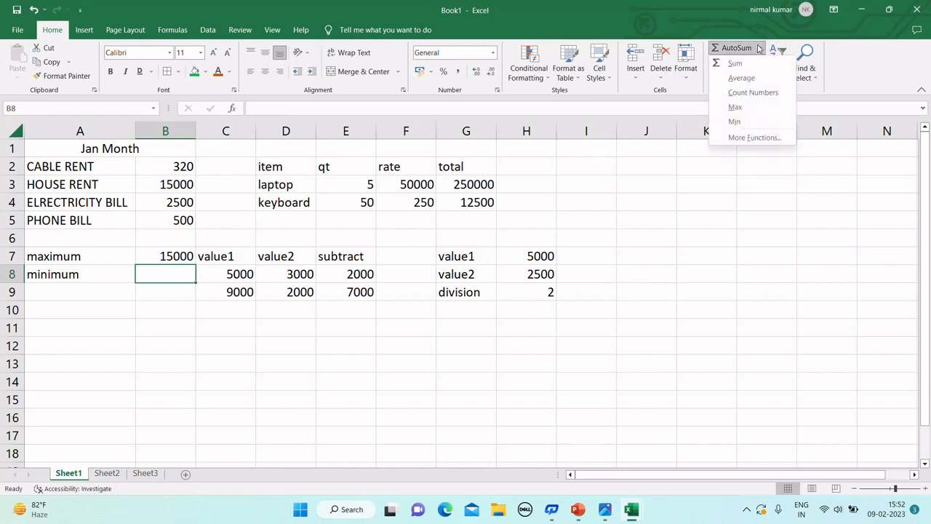
click(734, 123)
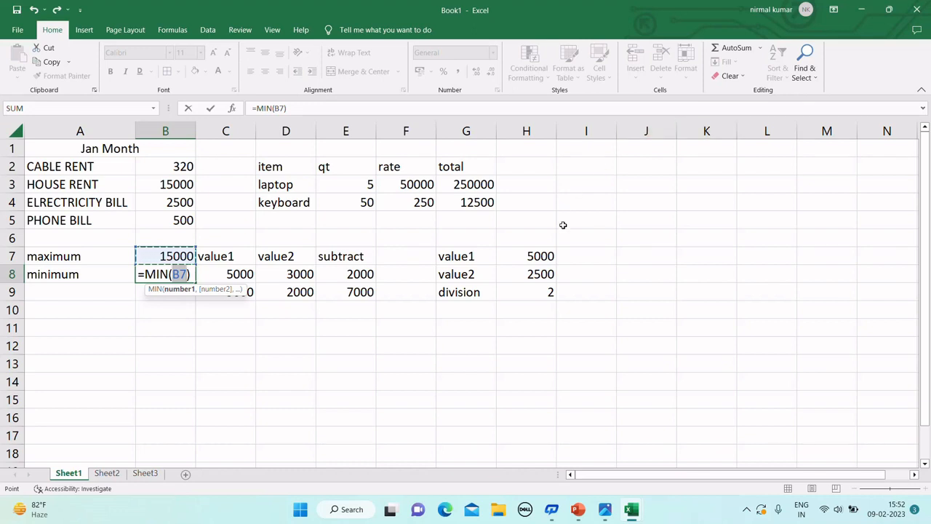
key(Return)
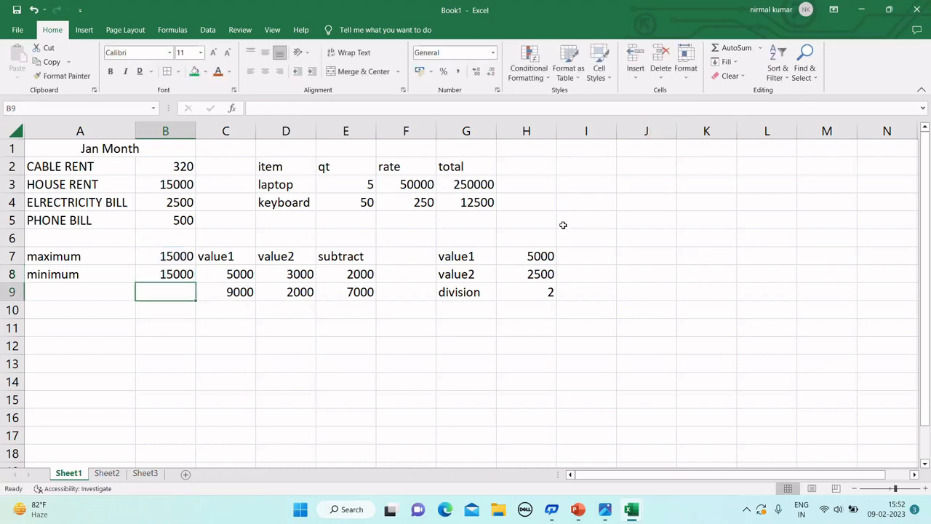
click(166, 278)
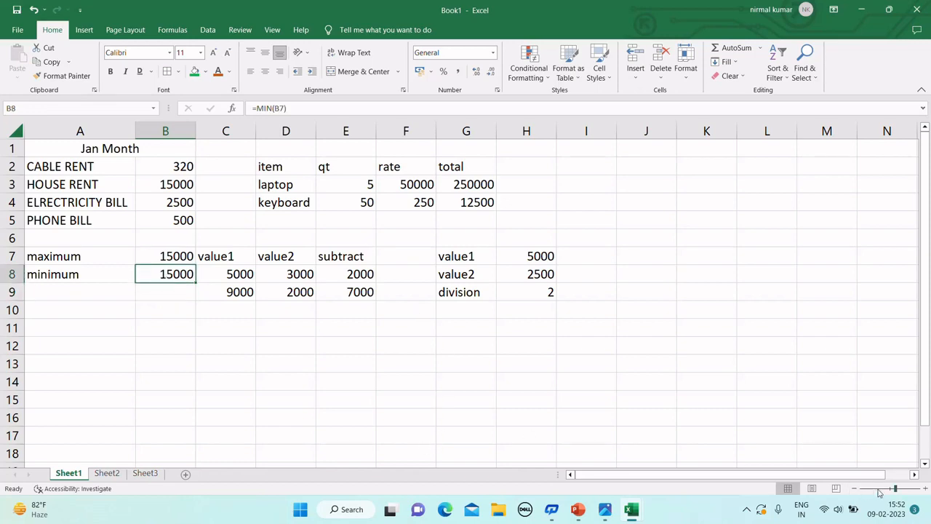
drag(894, 491, 889, 491)
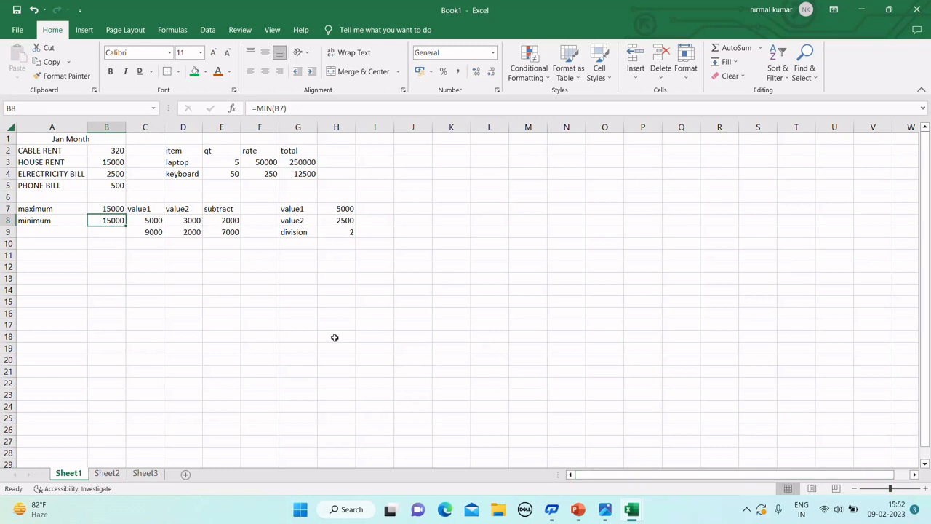
text(=min)
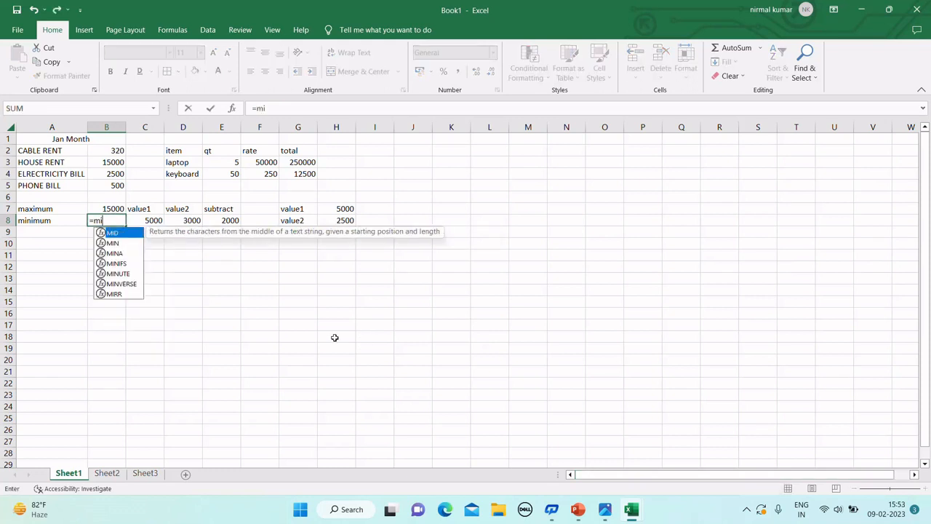
key(Escape)
key(Escape)
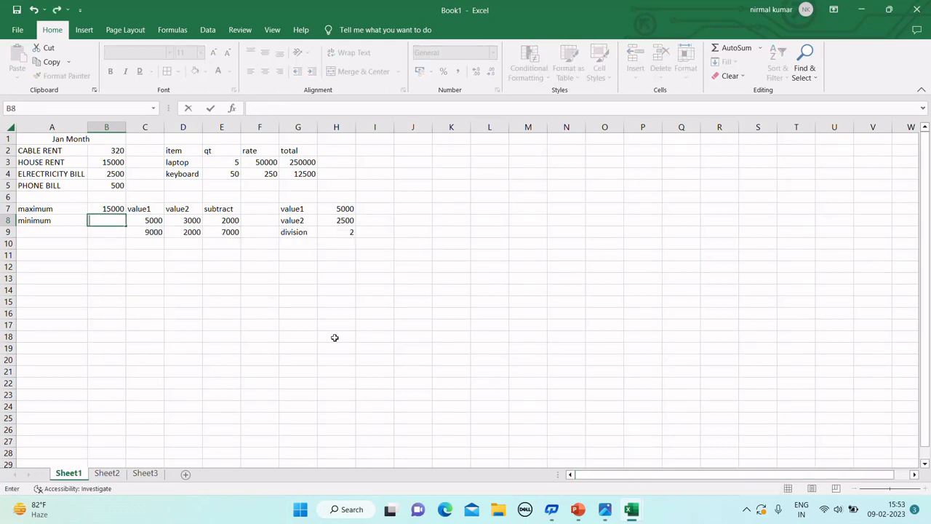
key(Escape)
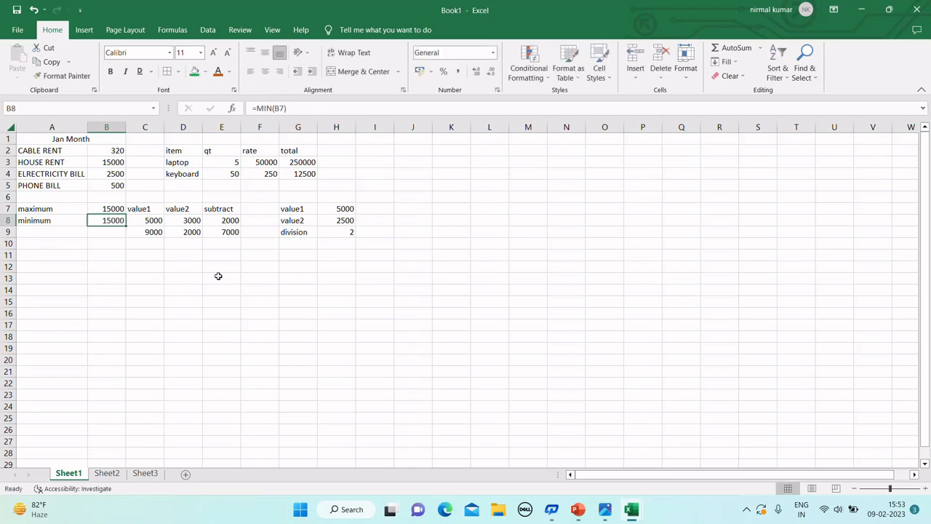
Insert AutoSum's Min function in cell B8 over the expense range B2:B5.
click(760, 48)
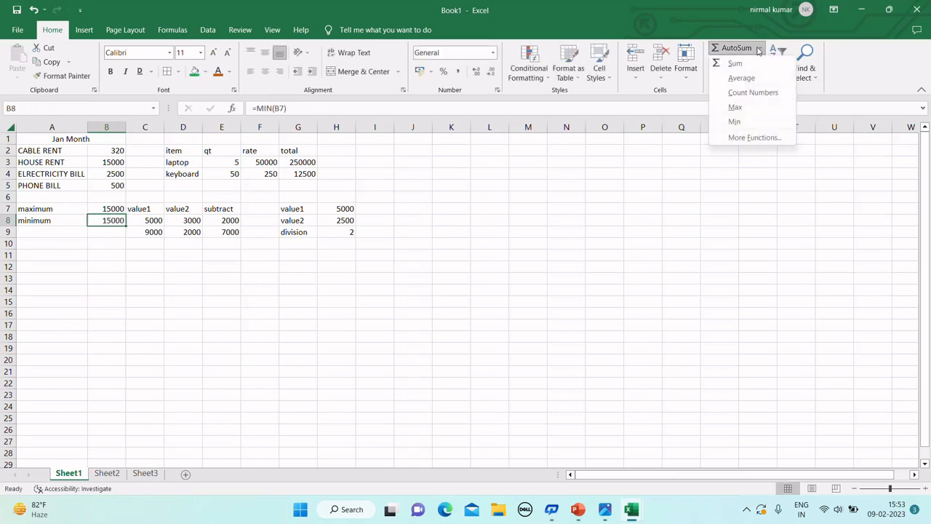
click(734, 122)
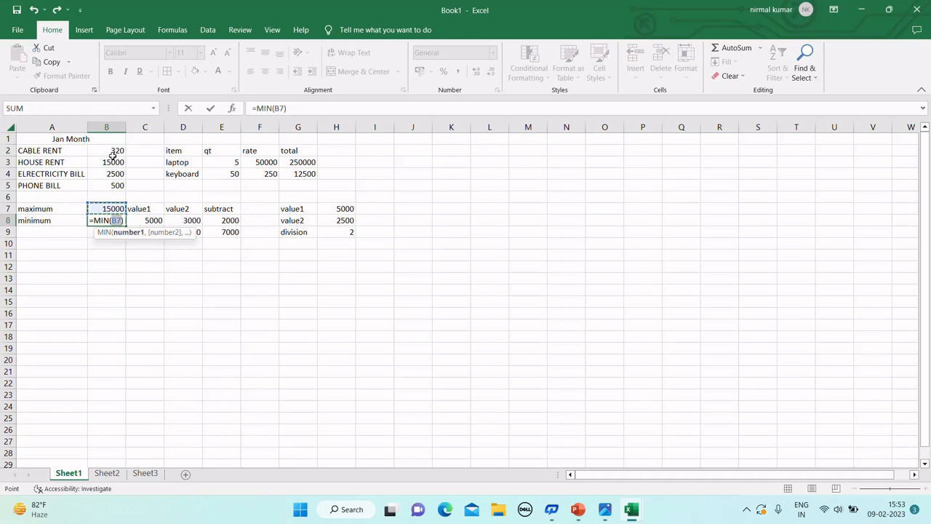
drag(110, 151, 120, 189)
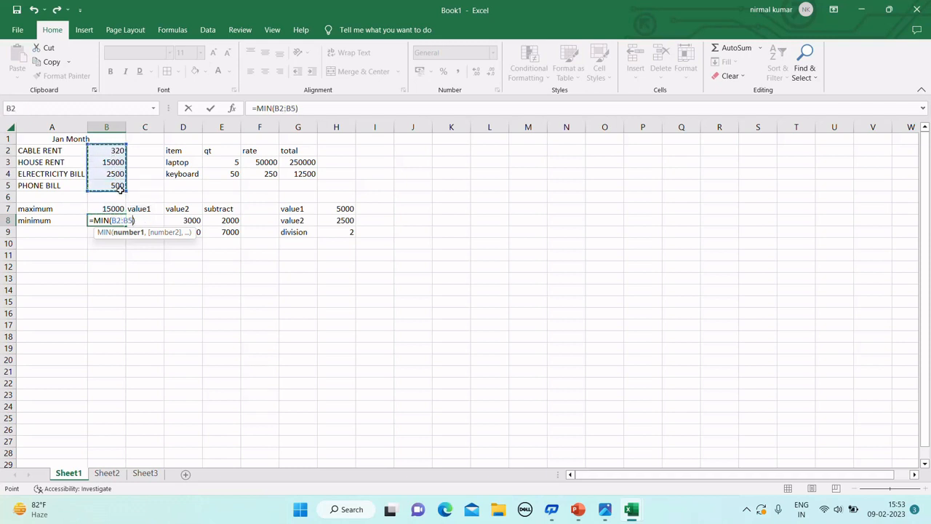
key(Return)
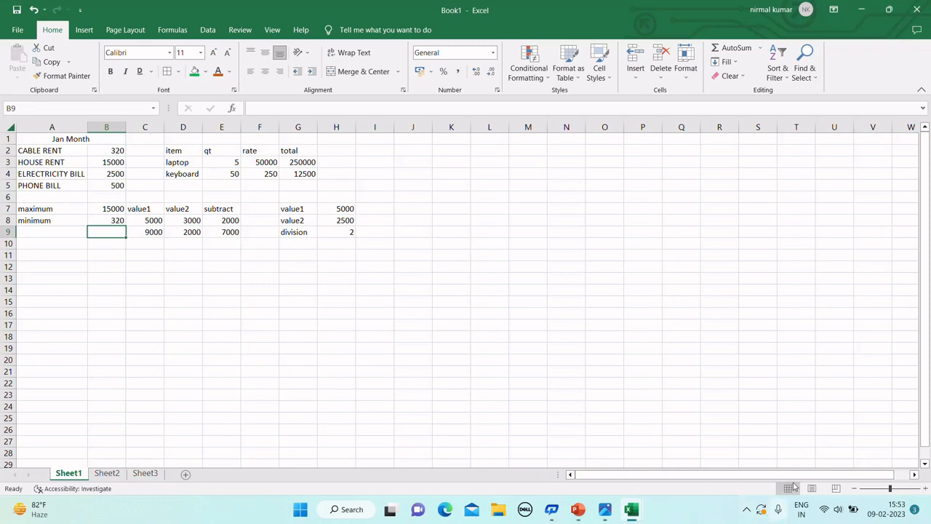
Label cell A10 average, below the maximum and minimum labels.
click(900, 489)
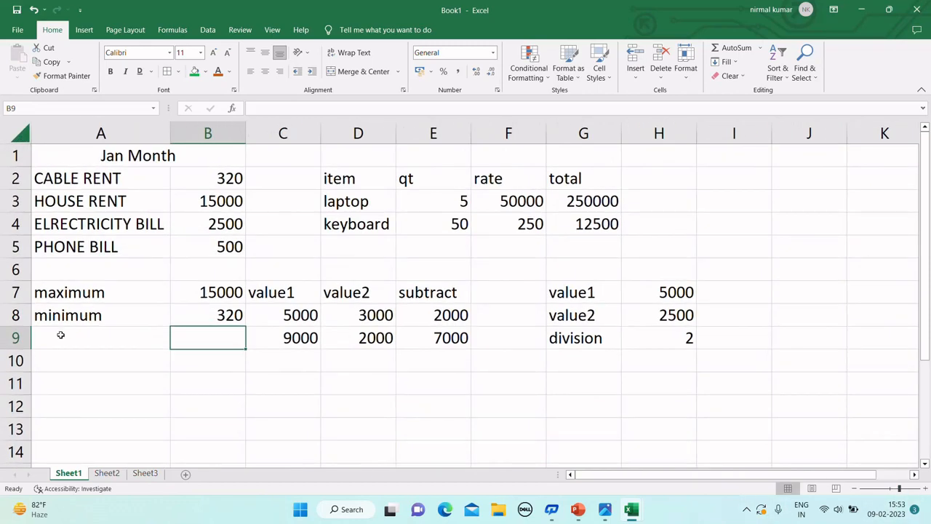
click(59, 357)
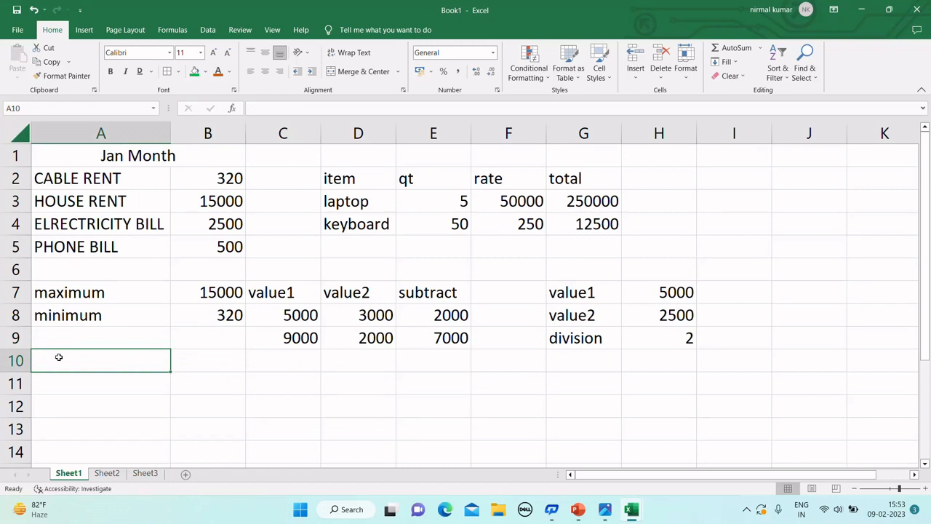
text(average)
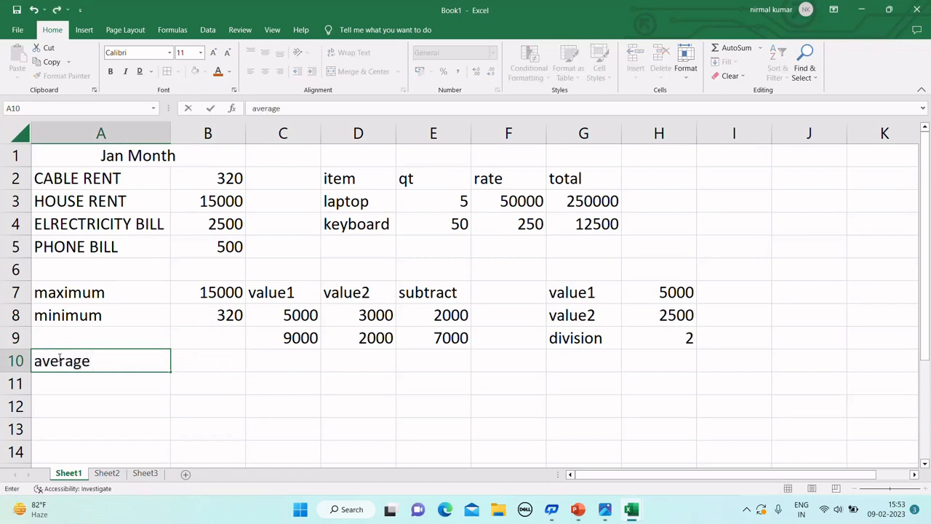
key(Tab)
Calculate the average expense in cell B10 with the formula =AVERAGE(B2:B5).
text(=aver)
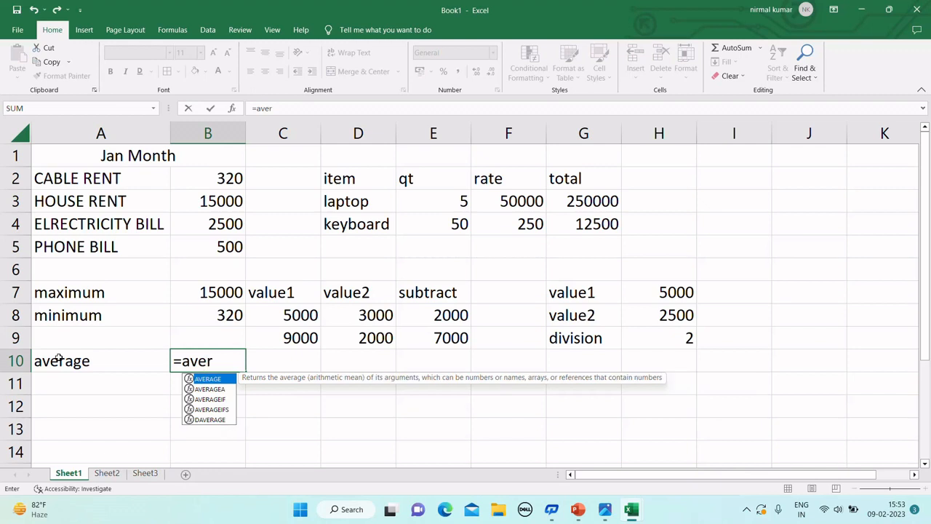
key(Tab)
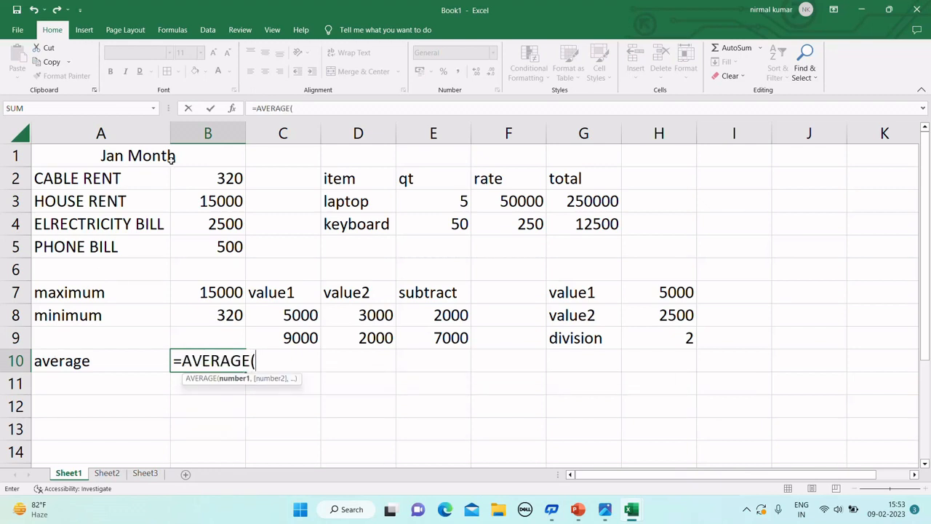
click(216, 178)
drag(216, 178, 214, 243)
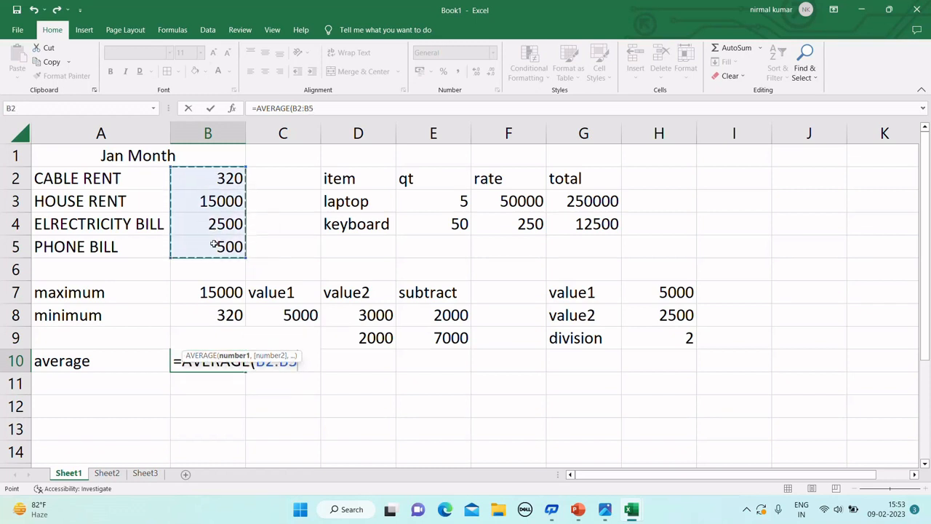
text())
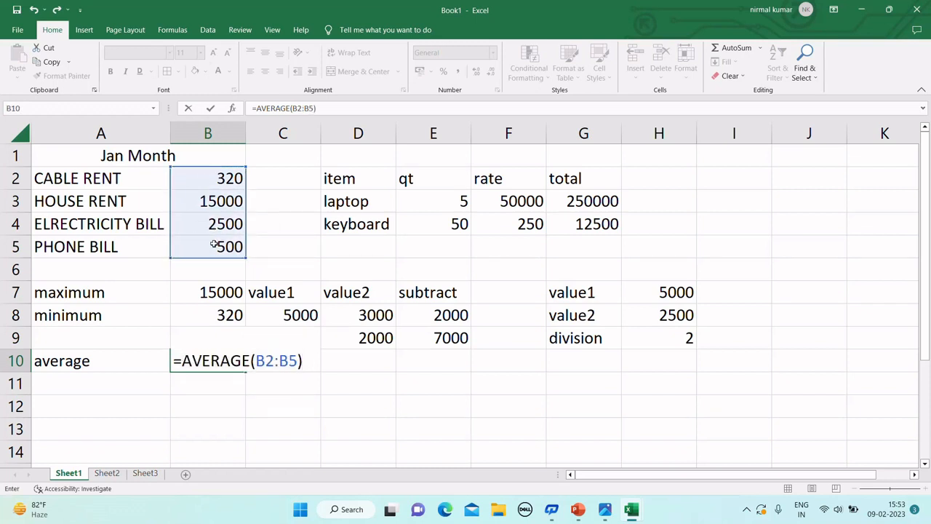
key(Return)
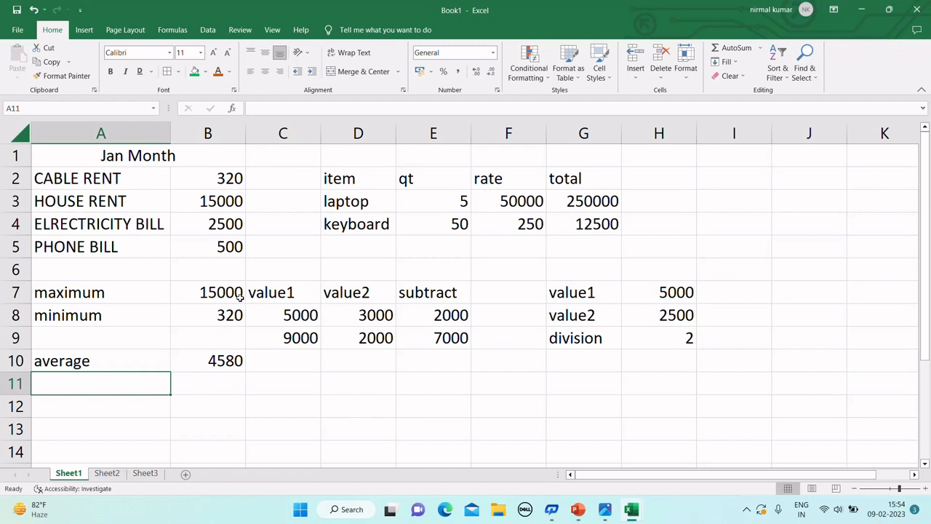
Label cell A11 count and count the expense entries in cell B11 with the formula =COUNT(B2:B5).
text(count)
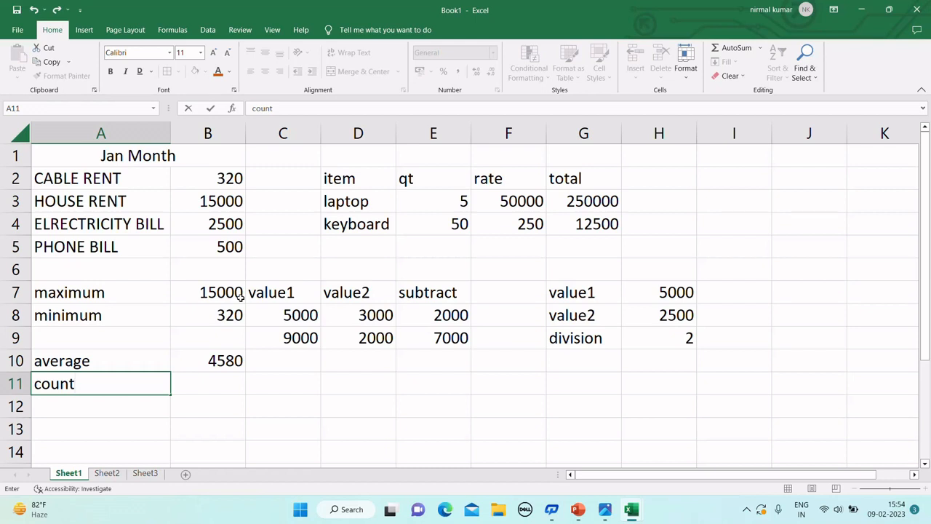
key(Tab)
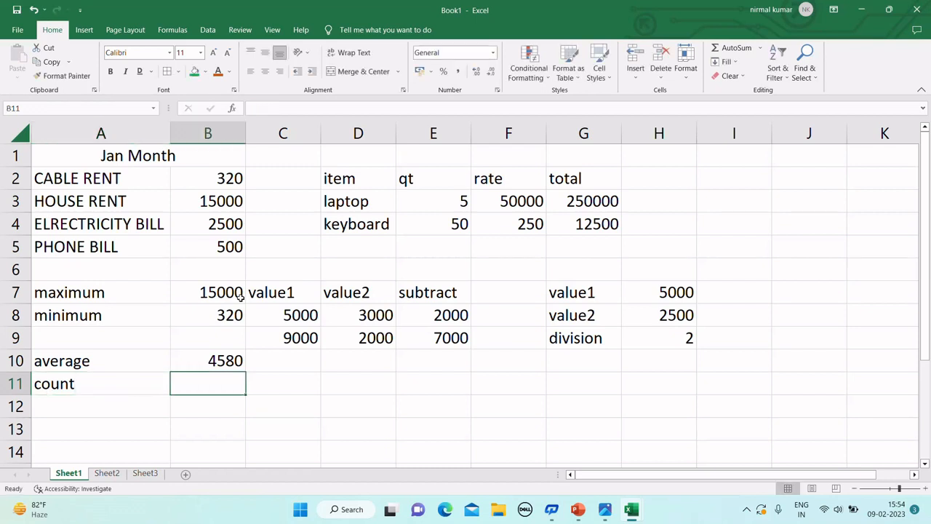
text(=)
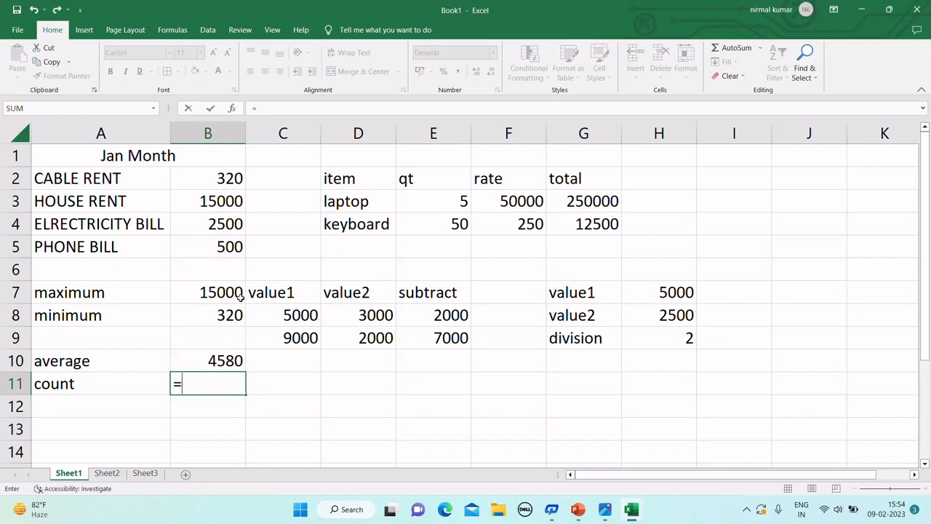
text(coun)
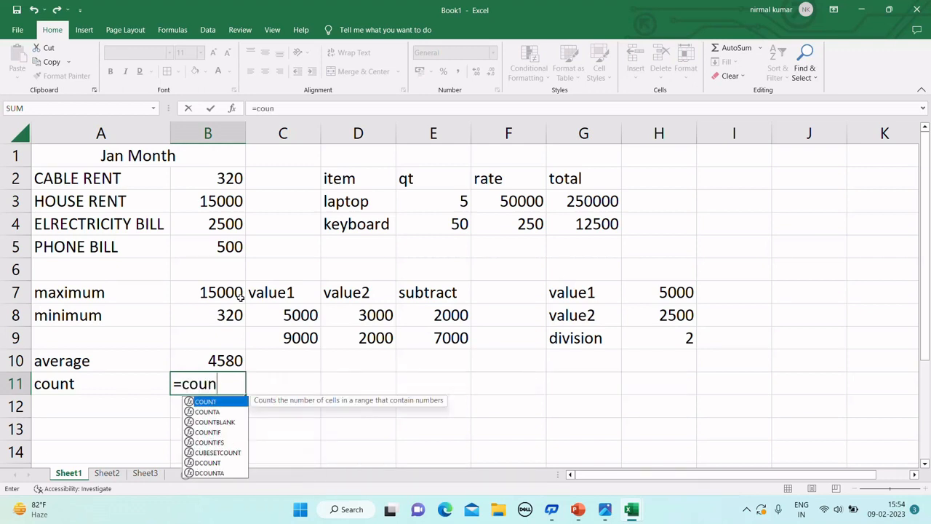
key(Tab)
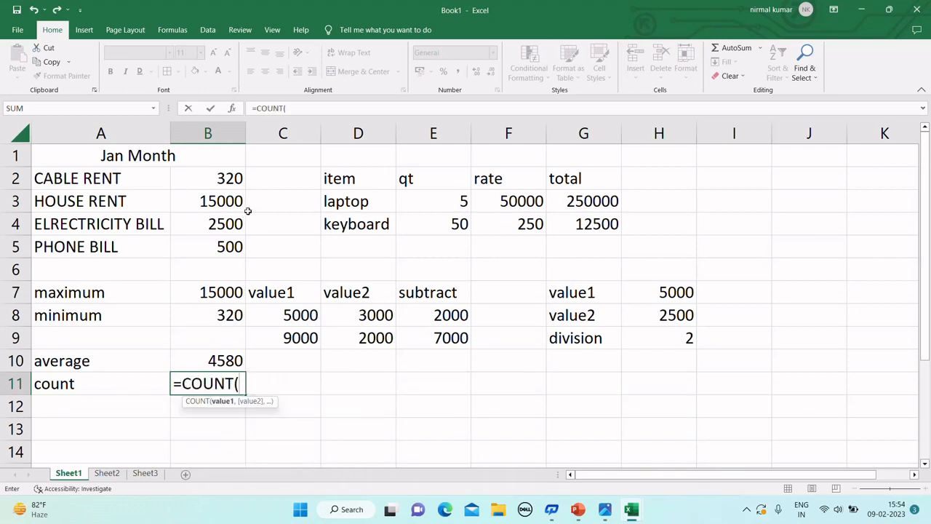
drag(221, 170, 219, 240)
text())
key(Return)
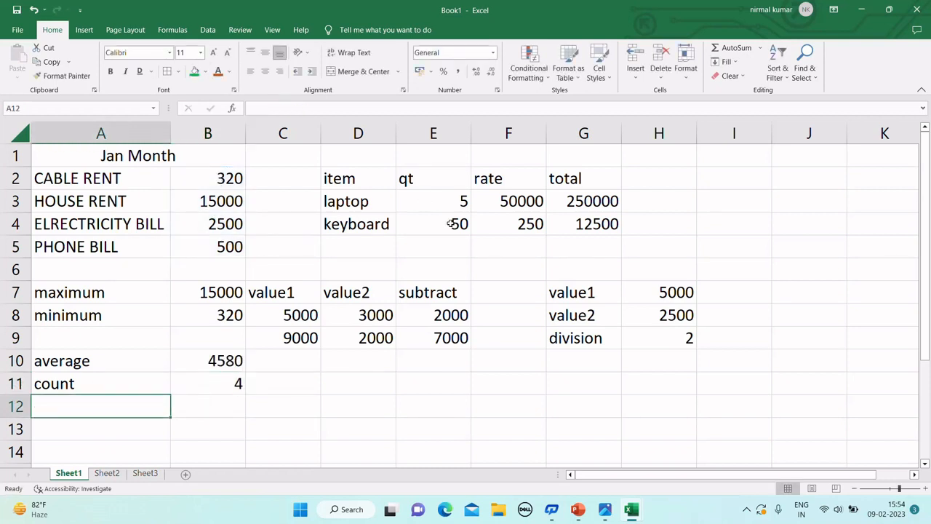
click(207, 381)
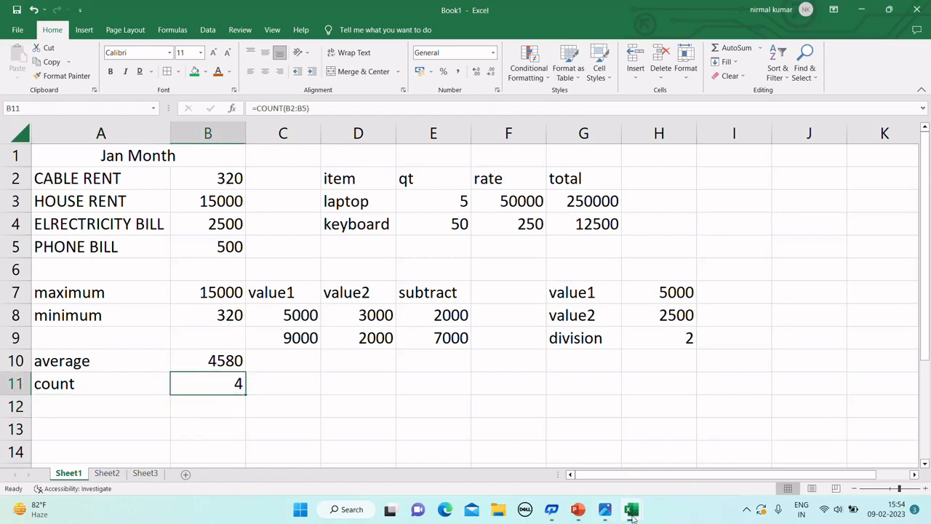
Switch to PowerPoint to review the Class 1 topic list against the Excel workbook.
click(582, 511)
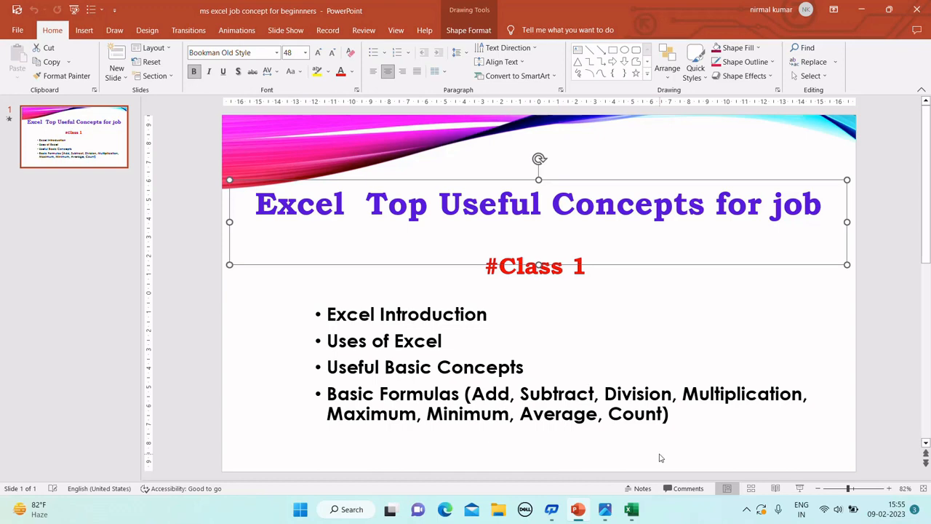
mouse_move(630, 511)
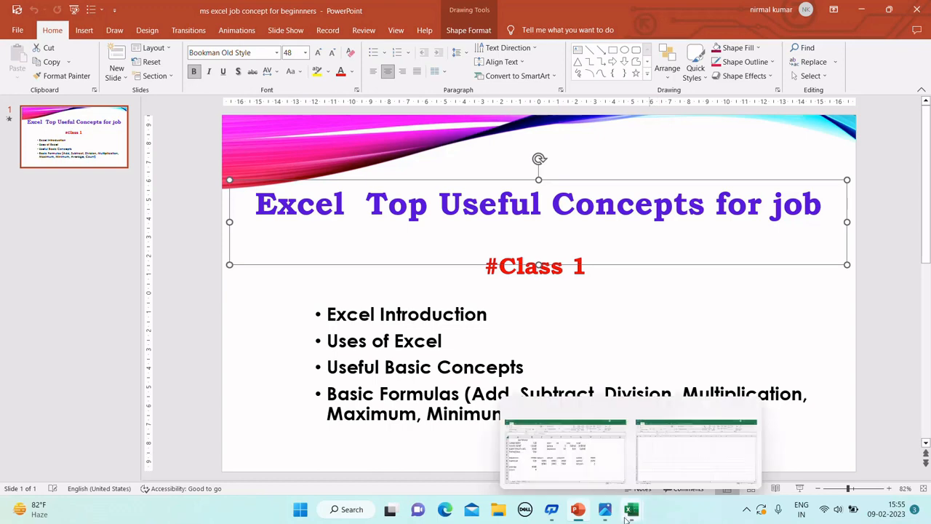
click(580, 511)
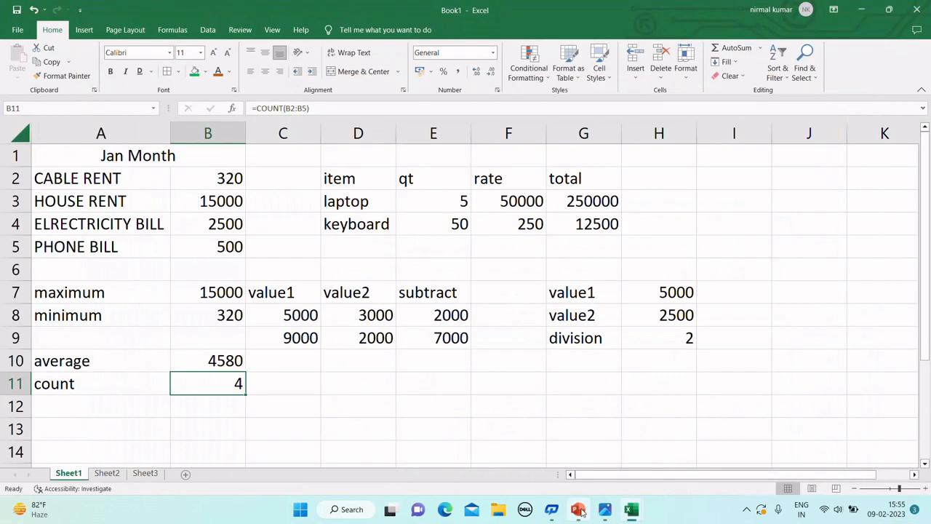